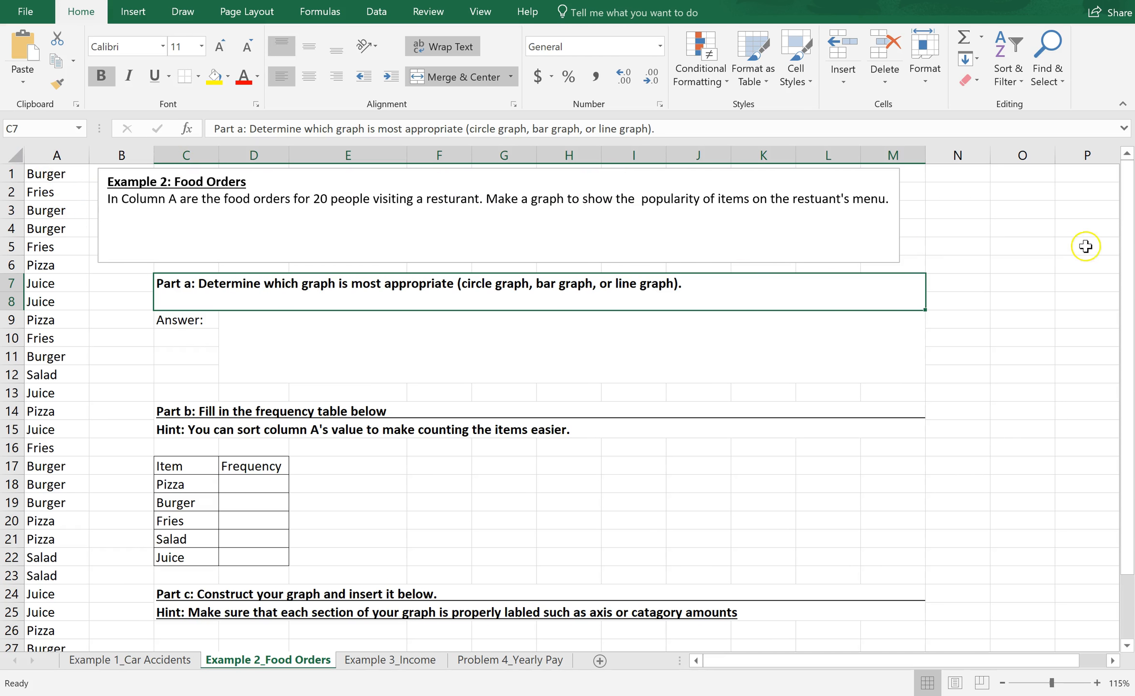
Step: Write the Part a answer, stating that a bar graph is best for comparing item quantities between catagories and food items ordered at the resurant
left_click_drag(1128, 251, 1115, 218)
left_click(633, 334)
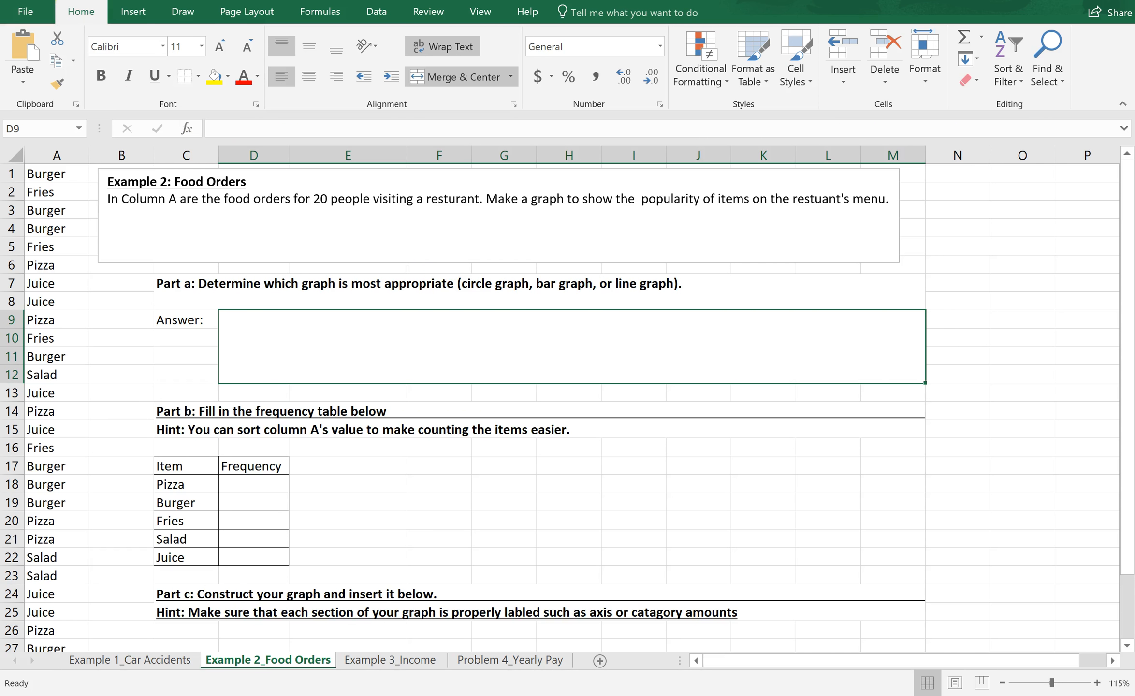
type("A bar graph is best for showing how the quantity of items compare between catagories. In this example. A bar graph will allow the reader to compare the quanitity of food items ordered at the resurant.")
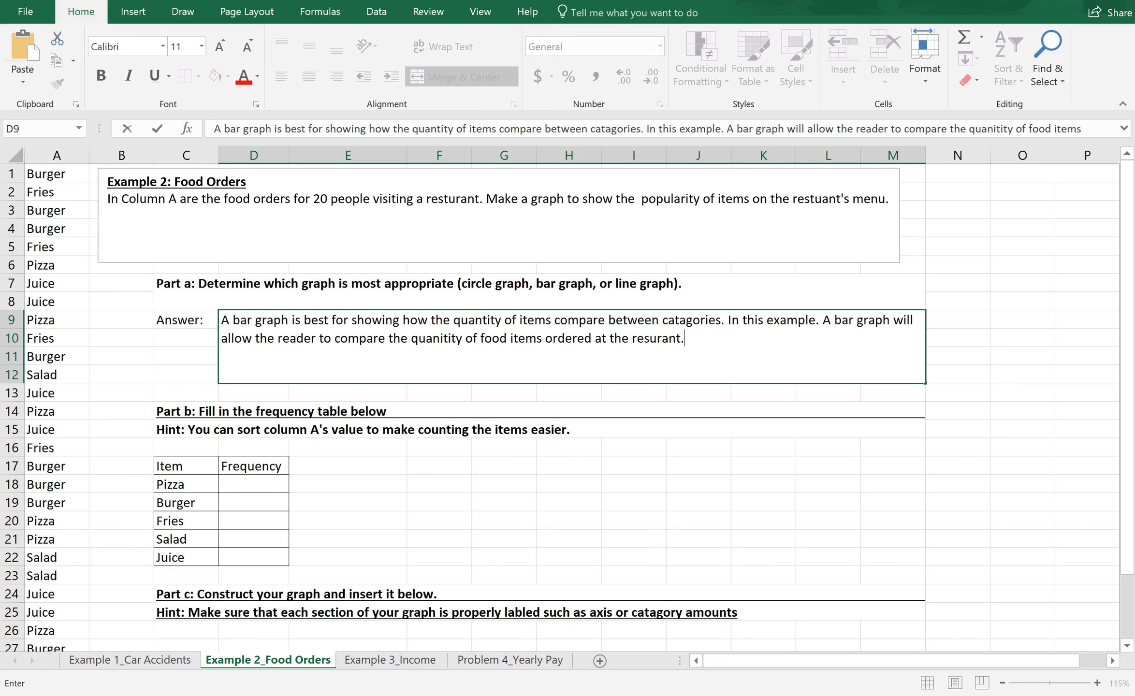
Step: Insert the missing "t" in the last word of the Part a answer so it reads "resturant"
double_click(651, 337)
key("Left")
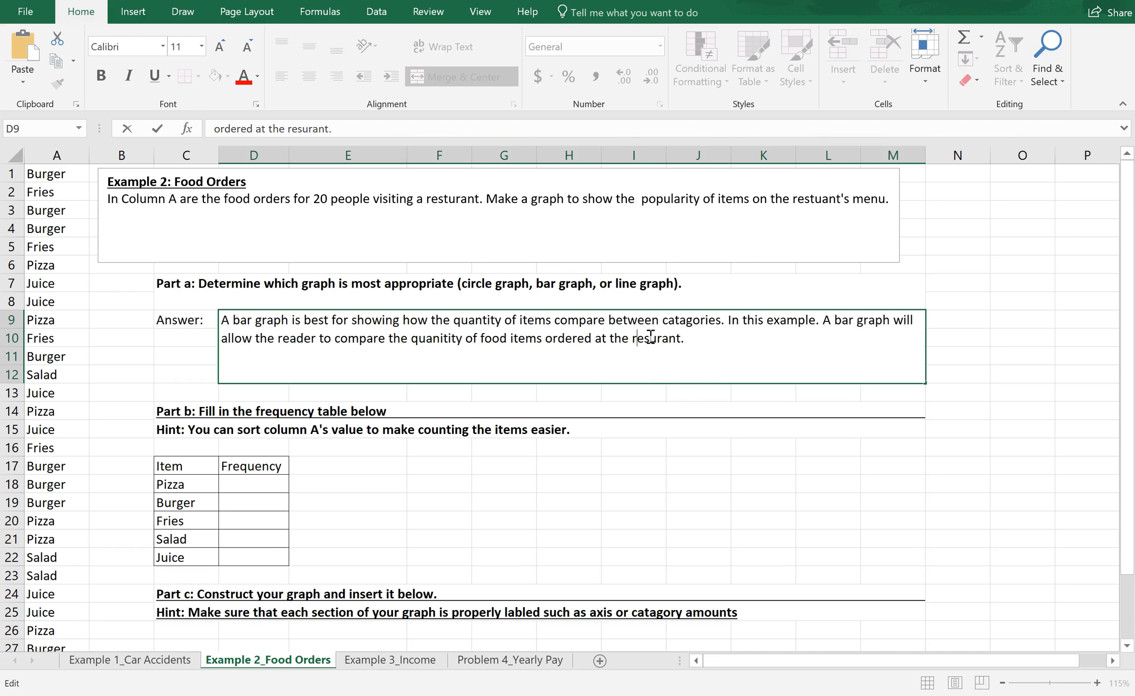
type("t")
left_click(679, 365)
Step: Sort the food orders in column A from A to Z
left_click(58, 155)
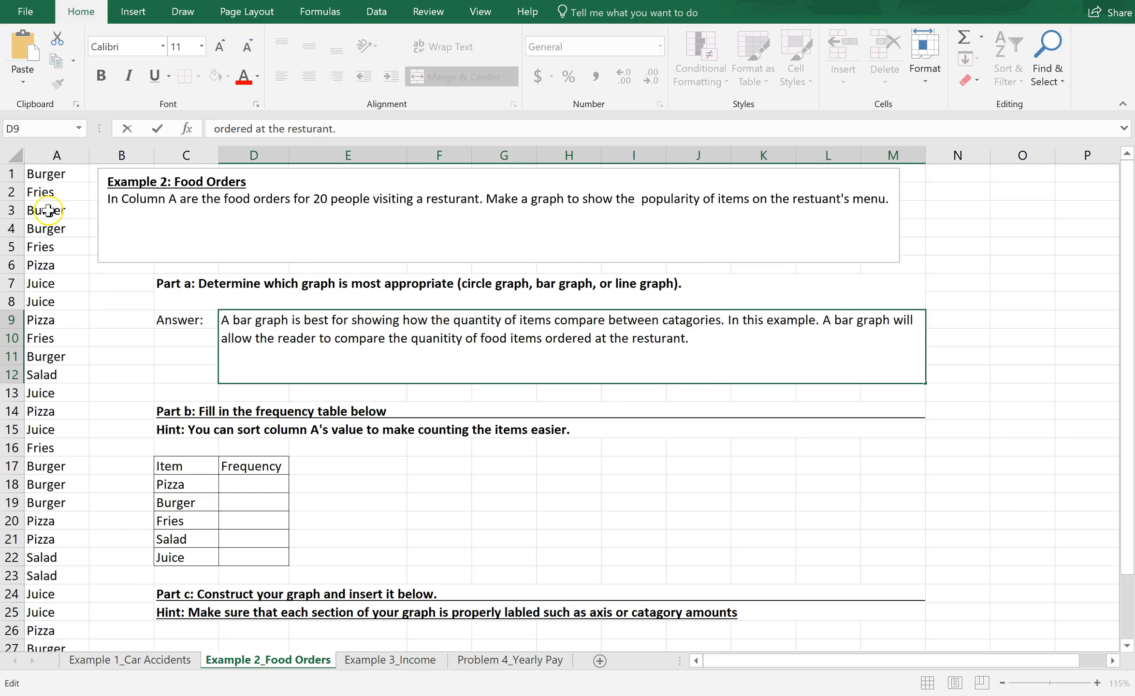
left_click(55, 151)
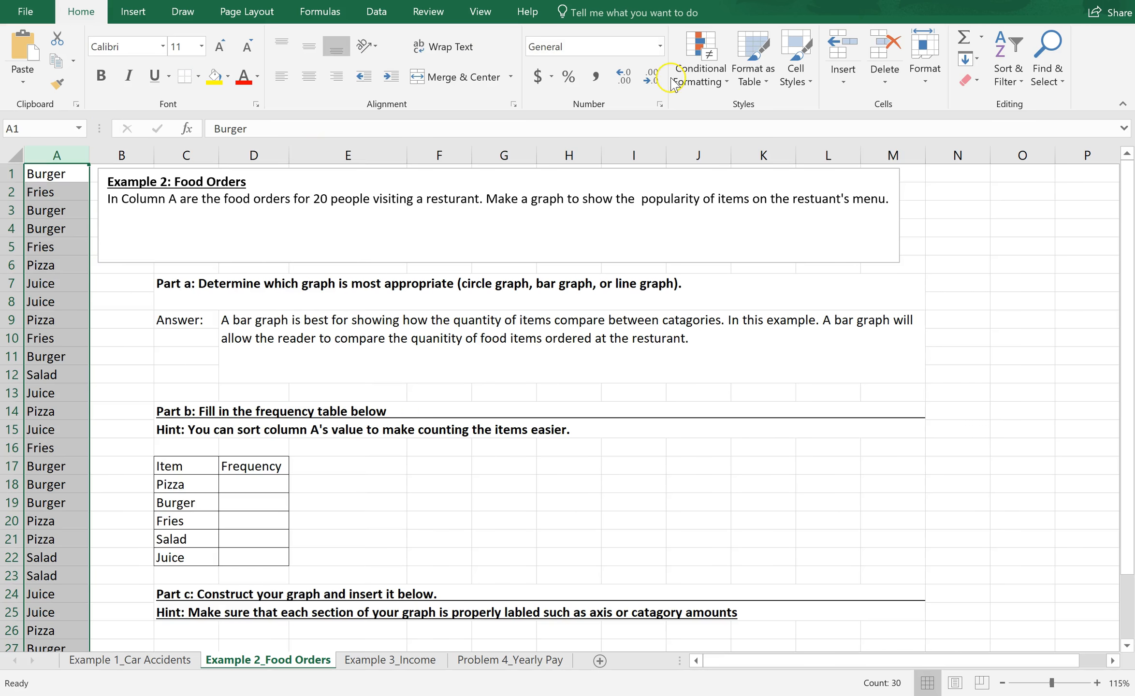
left_click(1016, 70)
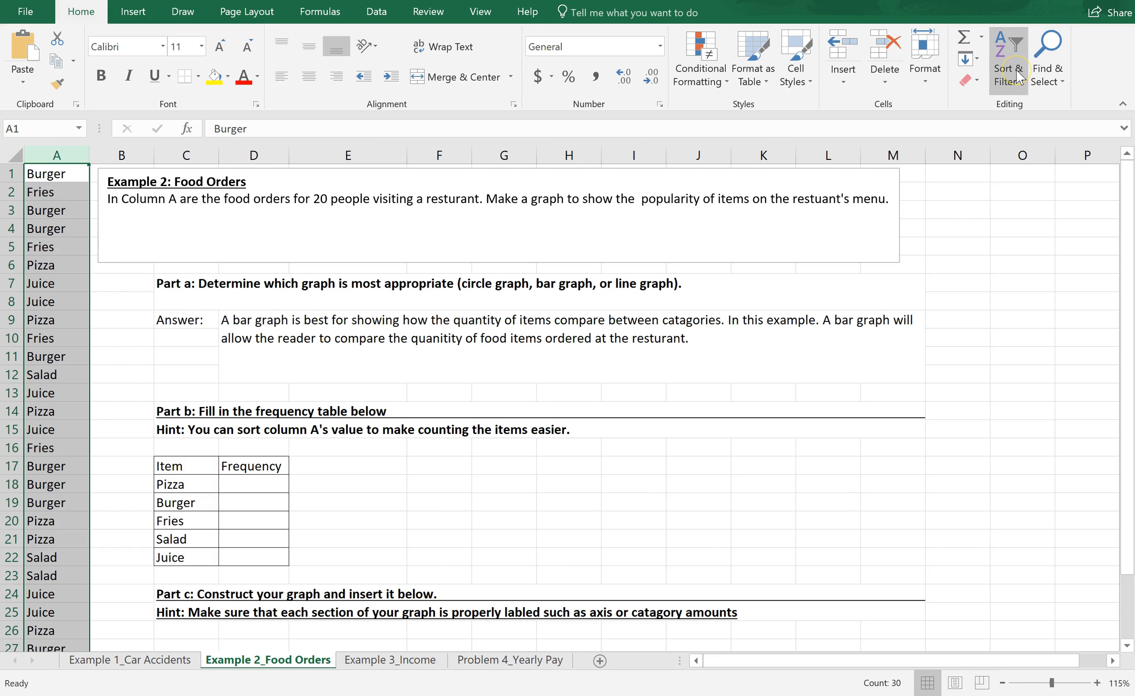
left_click(1018, 74)
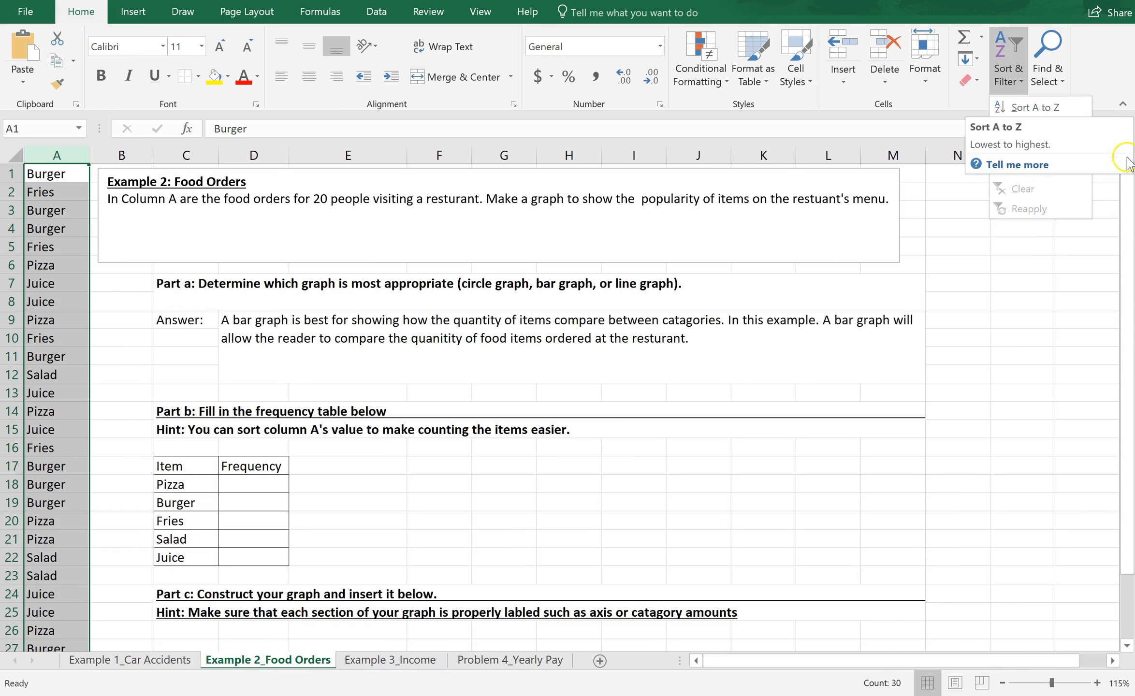
left_click(1064, 114)
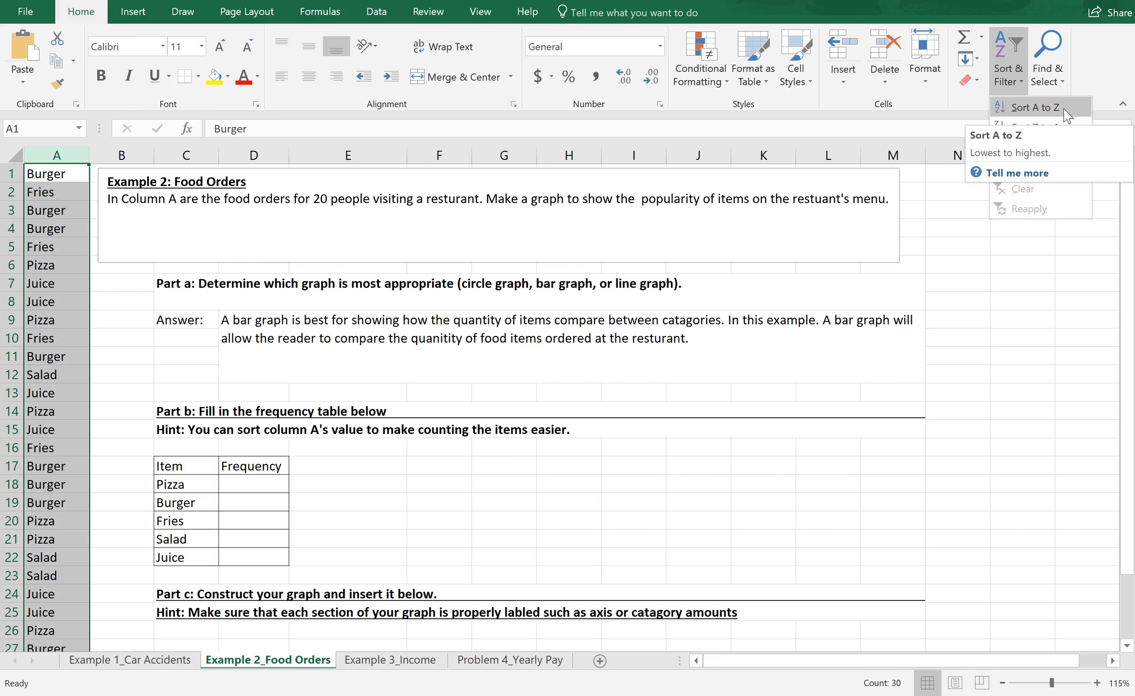
left_click(1065, 114)
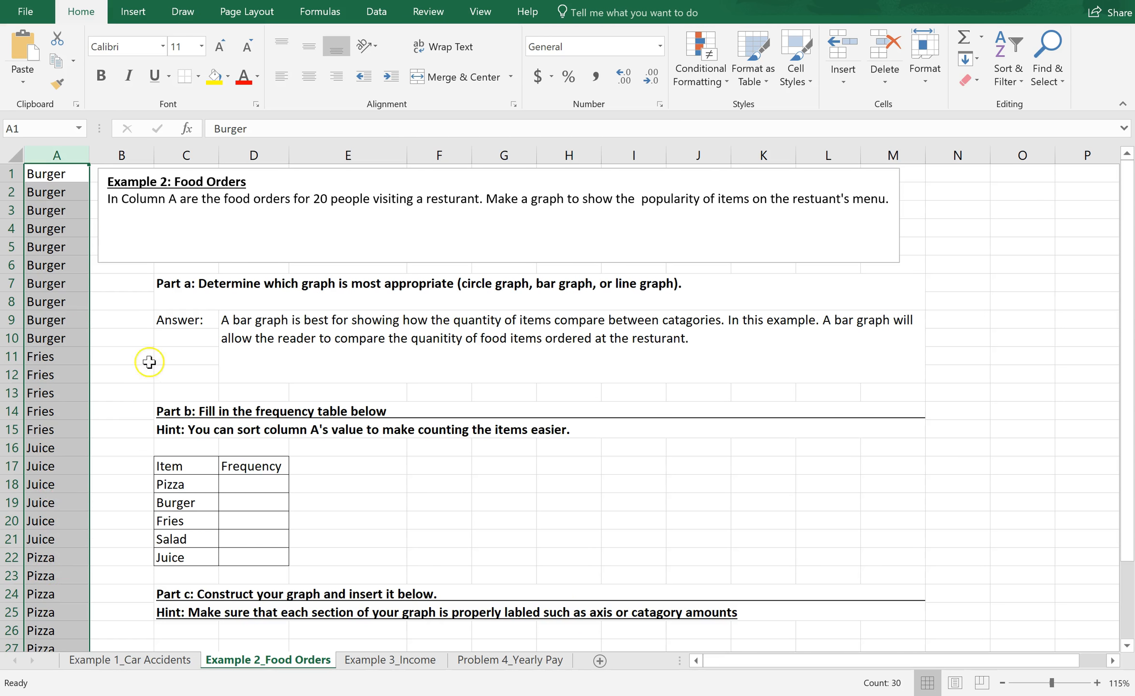
Step: Count the sorted orders and enter frequencies of 10 for Burger and 5 for Fries in the frequency table
left_click(102, 322)
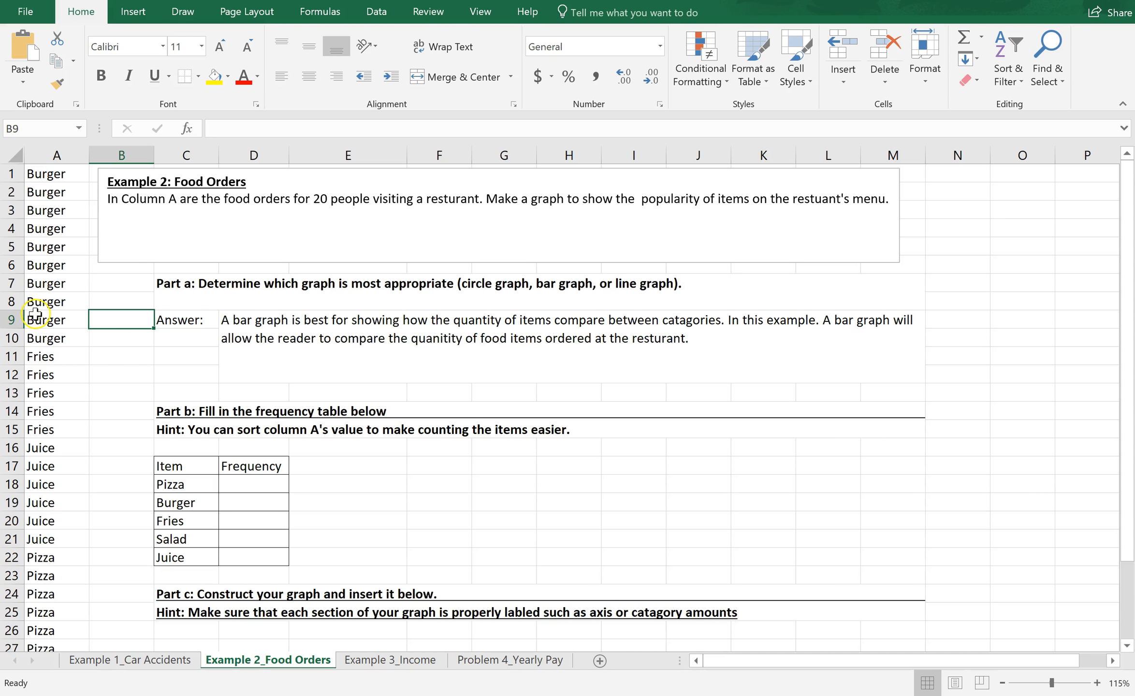
left_click(250, 502)
type("10")
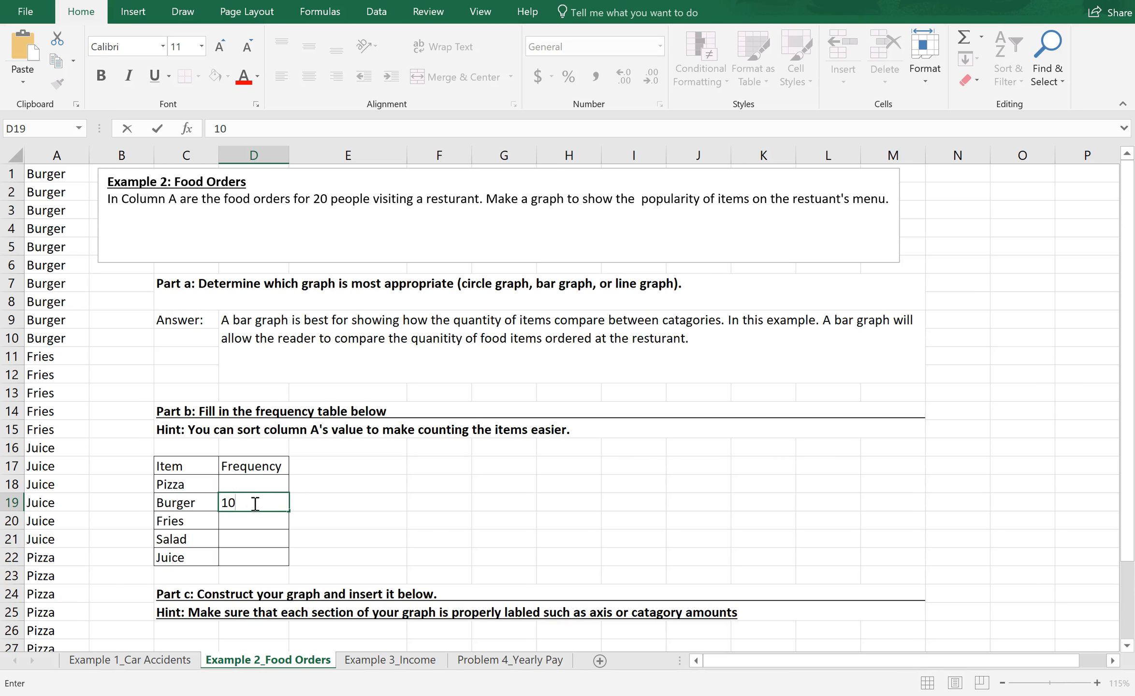
left_click(100, 357)
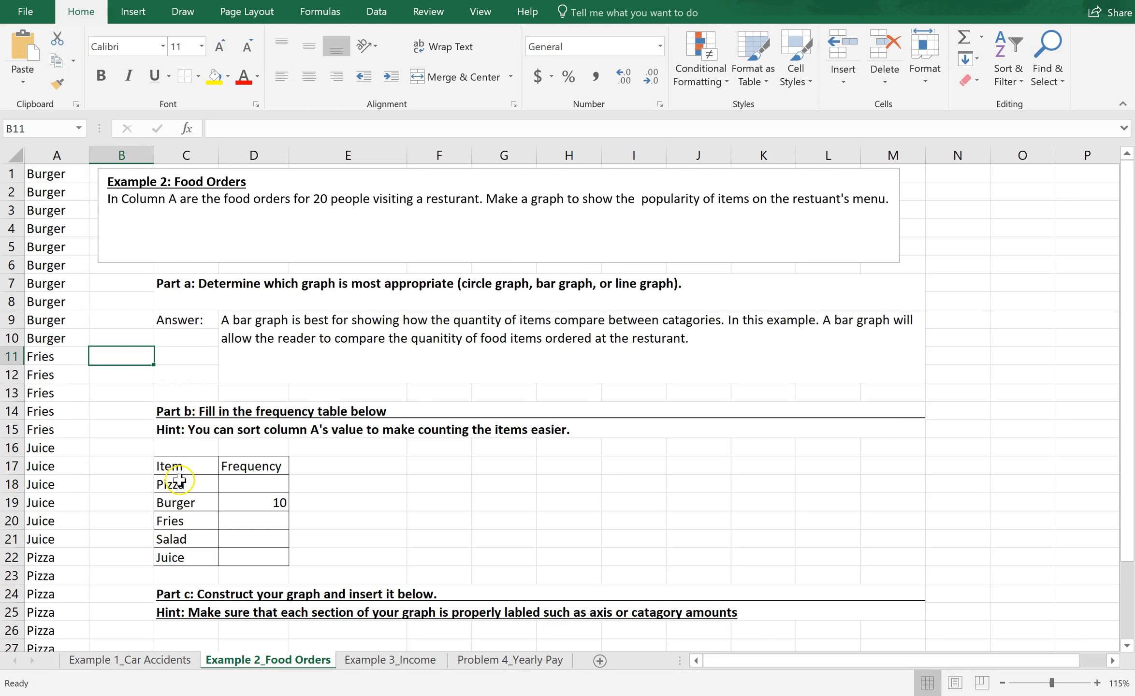
left_click(263, 518)
key("BackSpace")
type("5")
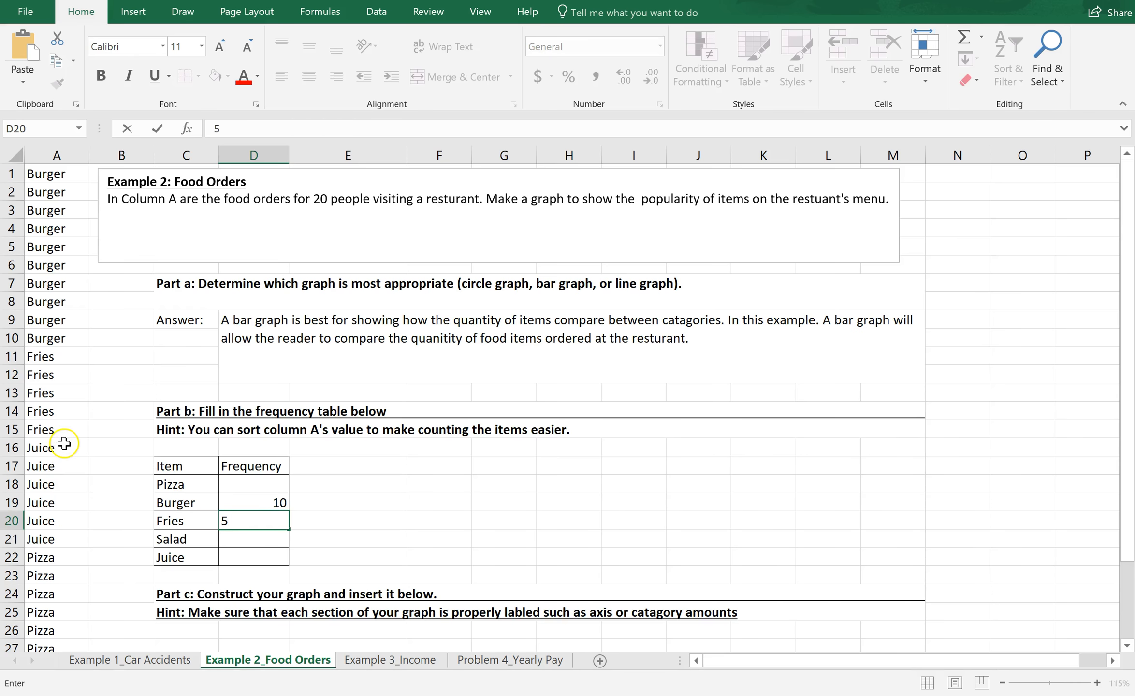
Step: Count the Juice orders in column A and enter 6 as the Juice frequency
left_click(80, 449)
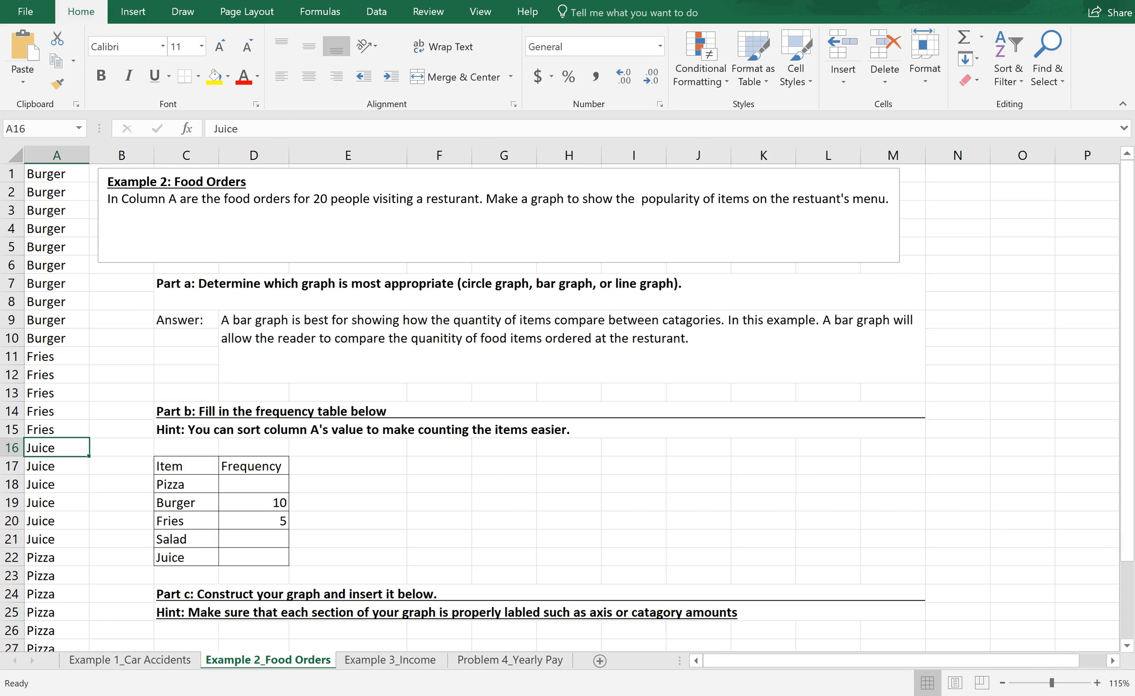
left_click_drag(1127, 538, 1126, 559)
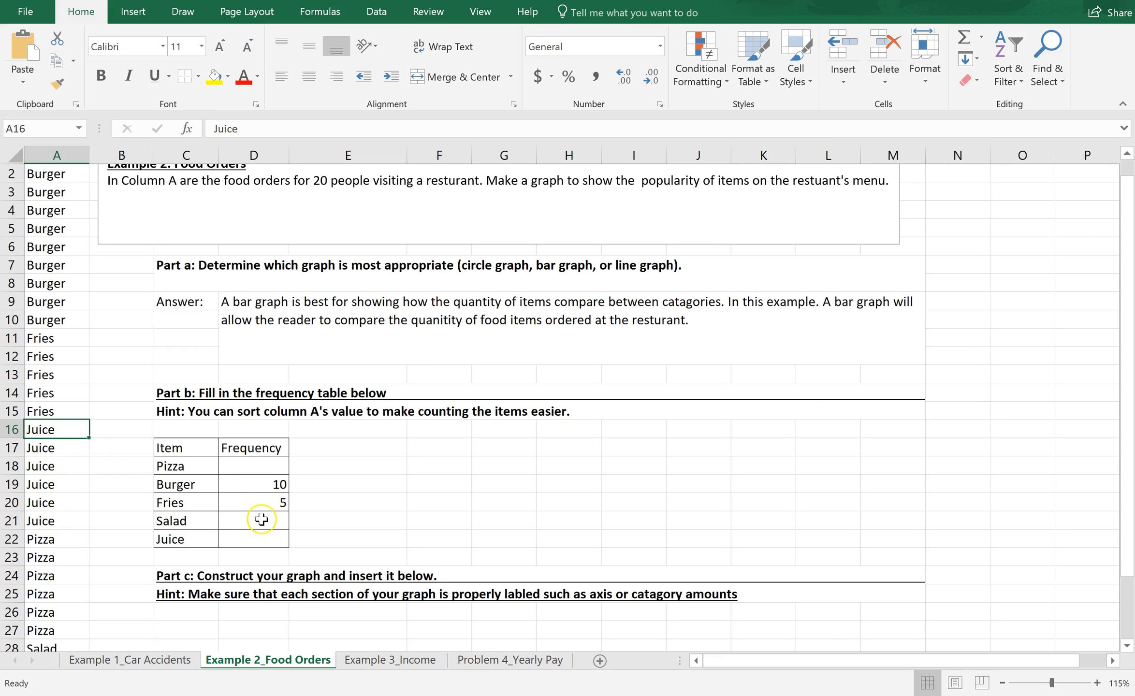
double_click(261, 537)
type("6")
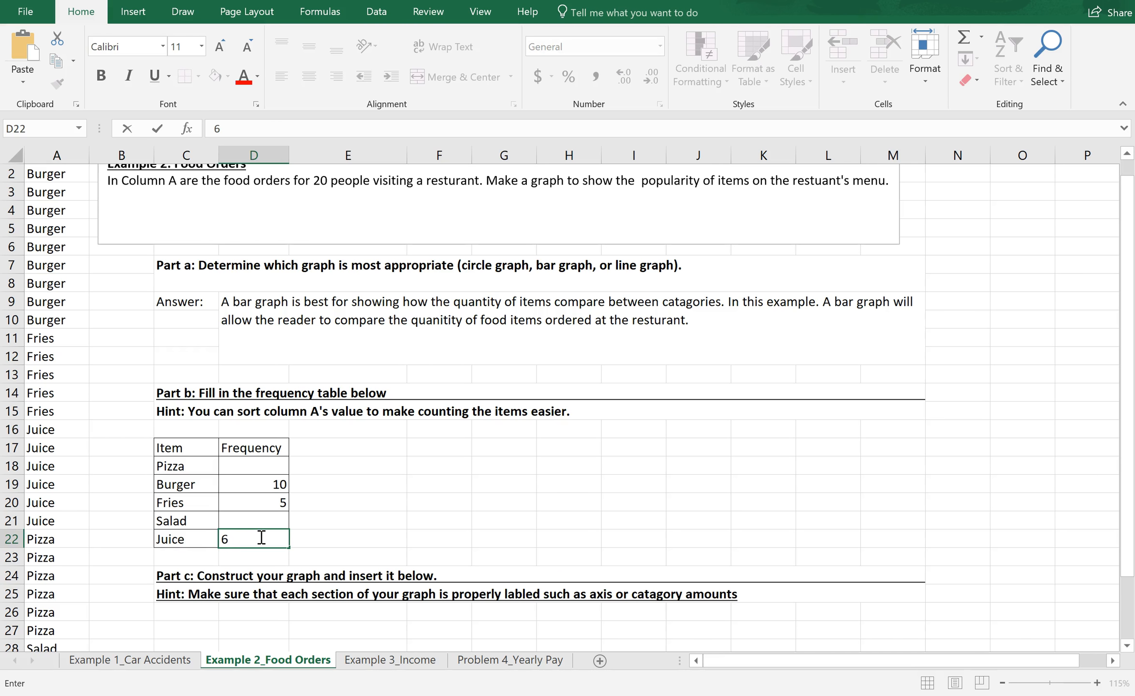
Step: Count the Pizza orders in column A and enter 6 as the Pizza frequency
left_click_drag(1131, 489, 1131, 493)
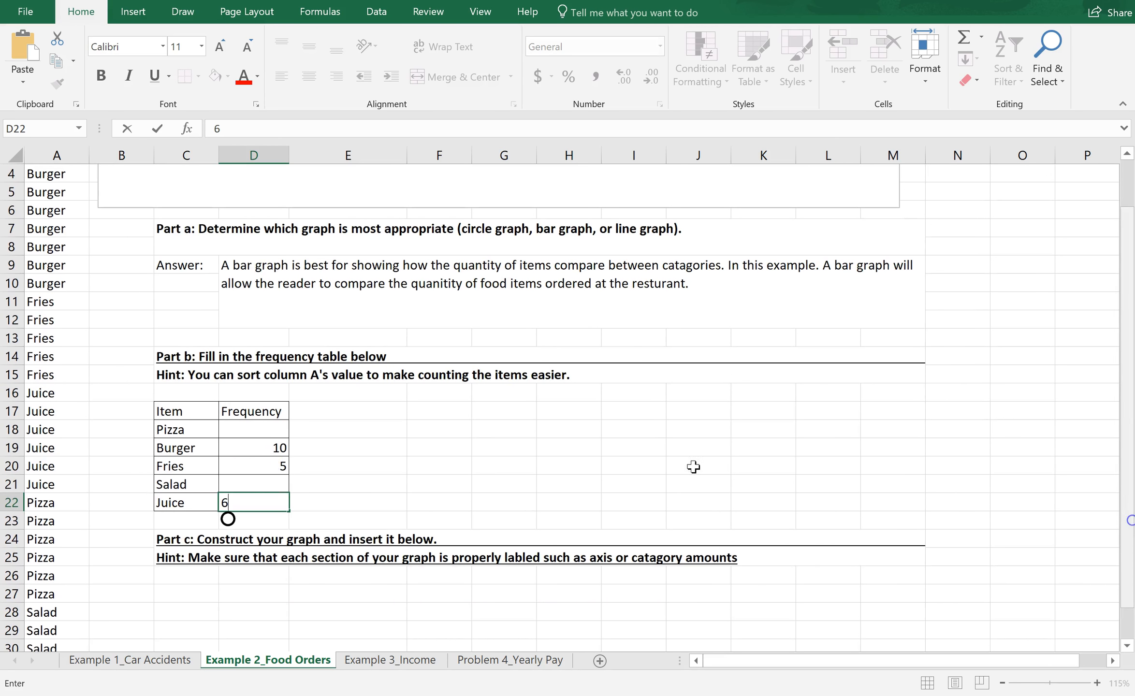
left_click(57, 503)
key("Down")
key("Down")
key("Down")
key("Down")
key("Down")
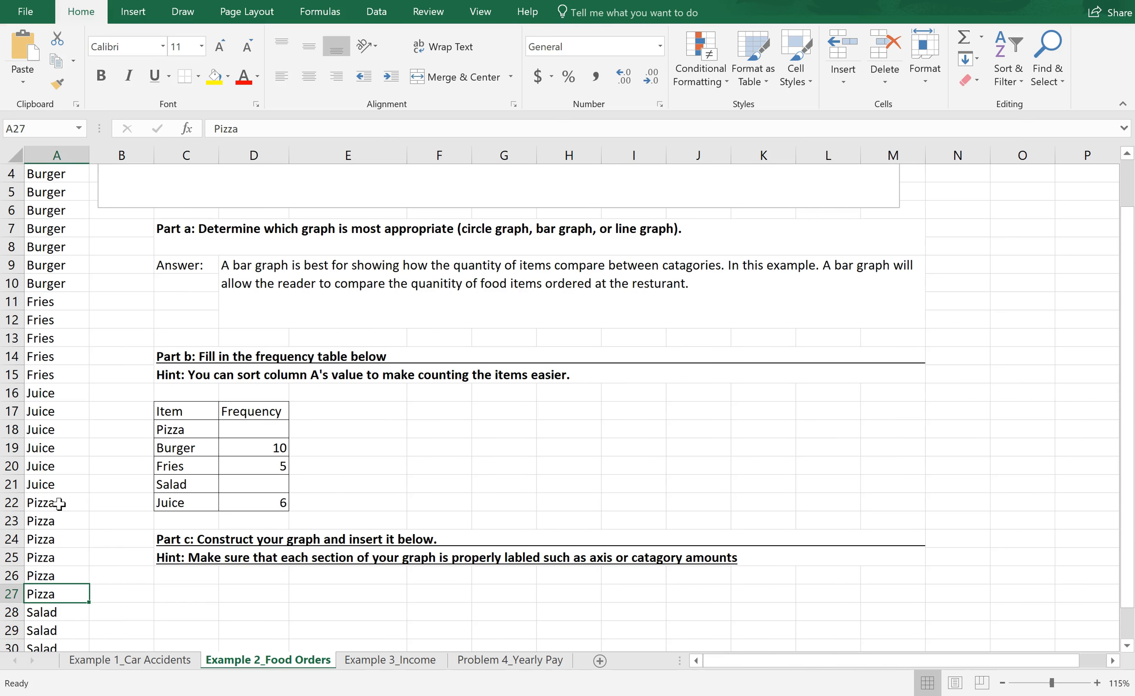
left_click(255, 430)
key("BackSpace")
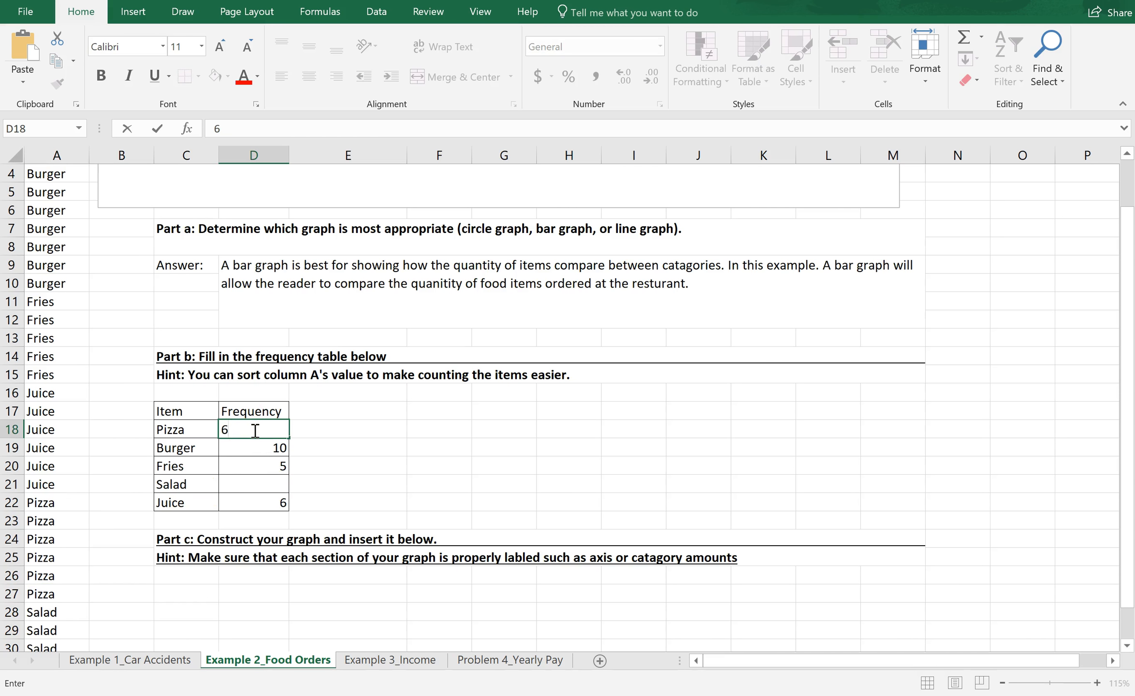
Step: Count the Salad orders in column A and enter 3 as the Salad frequency
left_click_drag(1128, 464, 1124, 541)
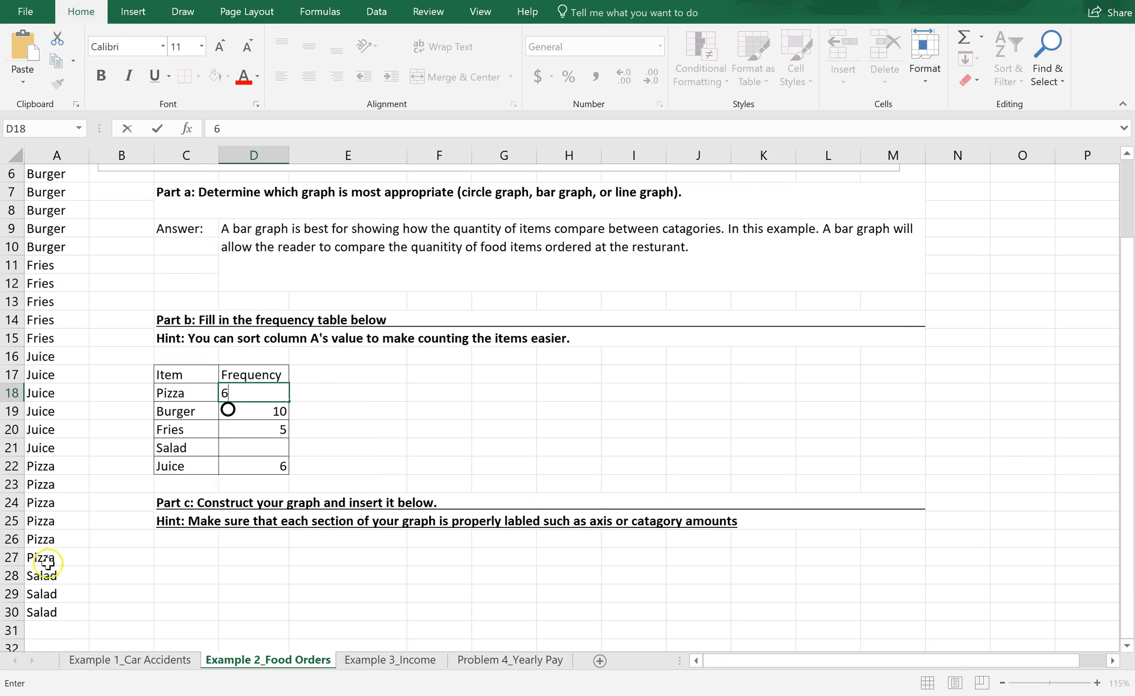
left_click(259, 444)
key("BackSpace")
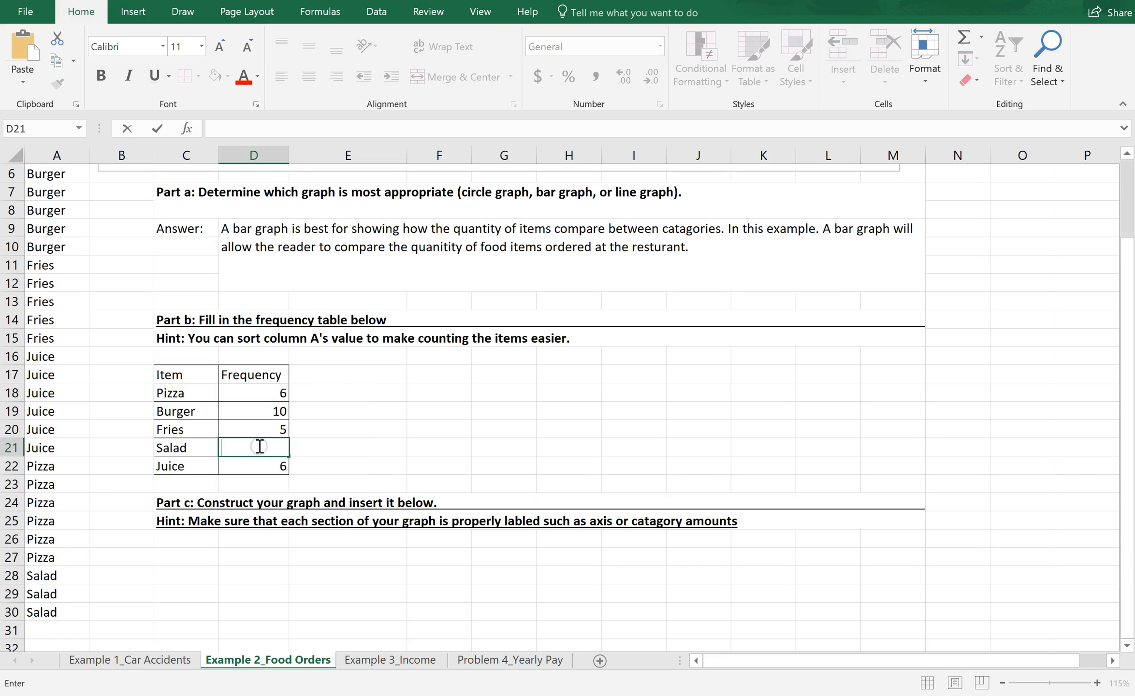
type("3")
left_click(270, 483)
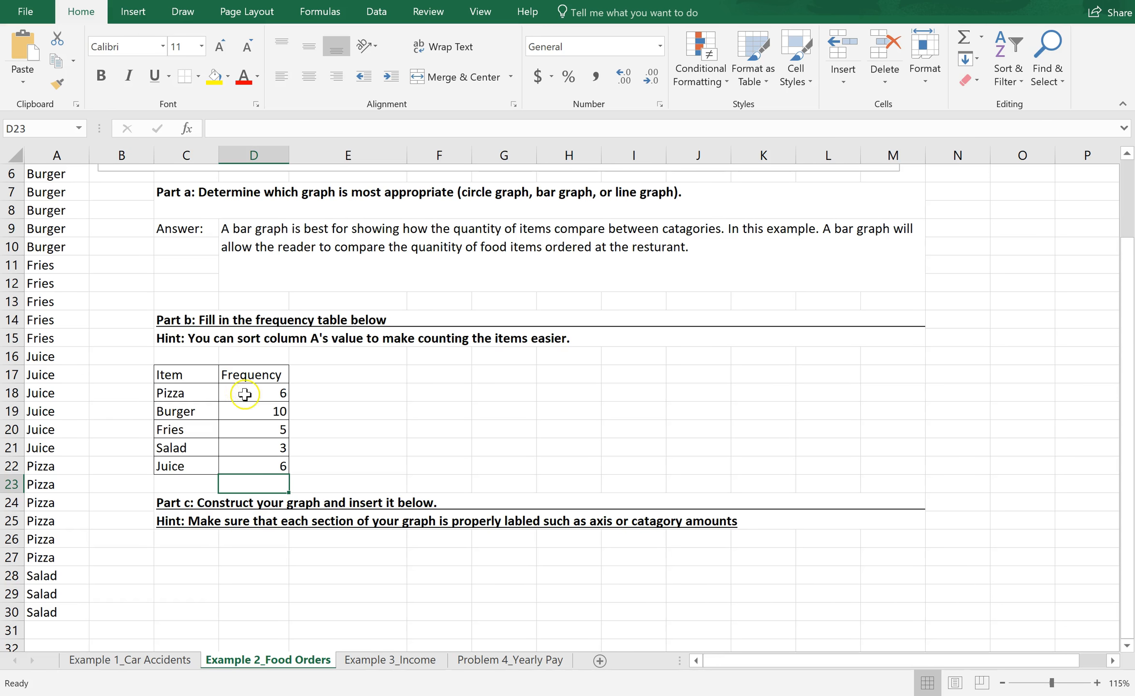
Step: Insert a 2-D Clustered Column chart from the items and frequencies in C18:D22
left_click(191, 393)
left_click_drag(234, 406, 251, 475)
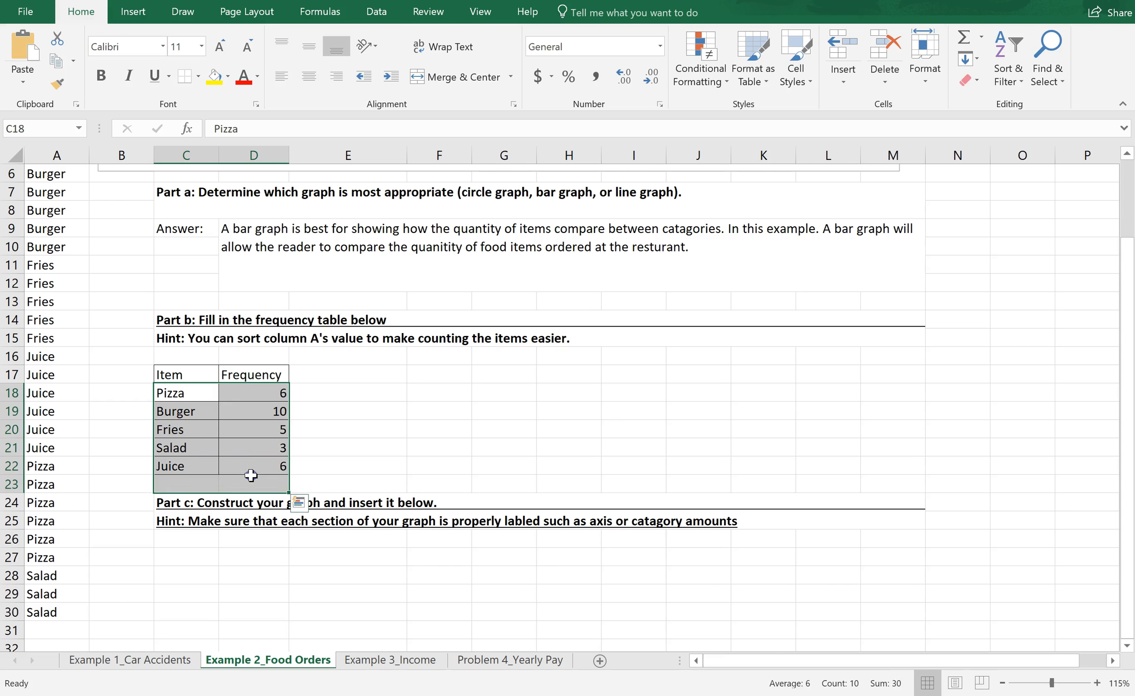
left_click(194, 396)
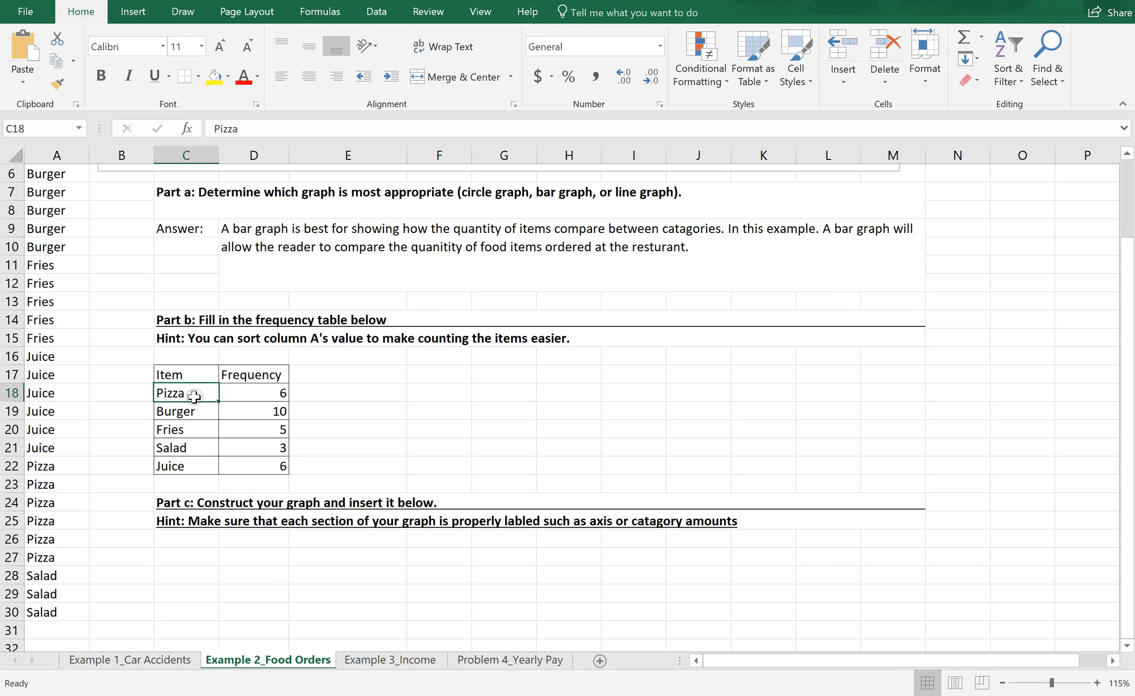
left_click_drag(206, 401, 253, 465)
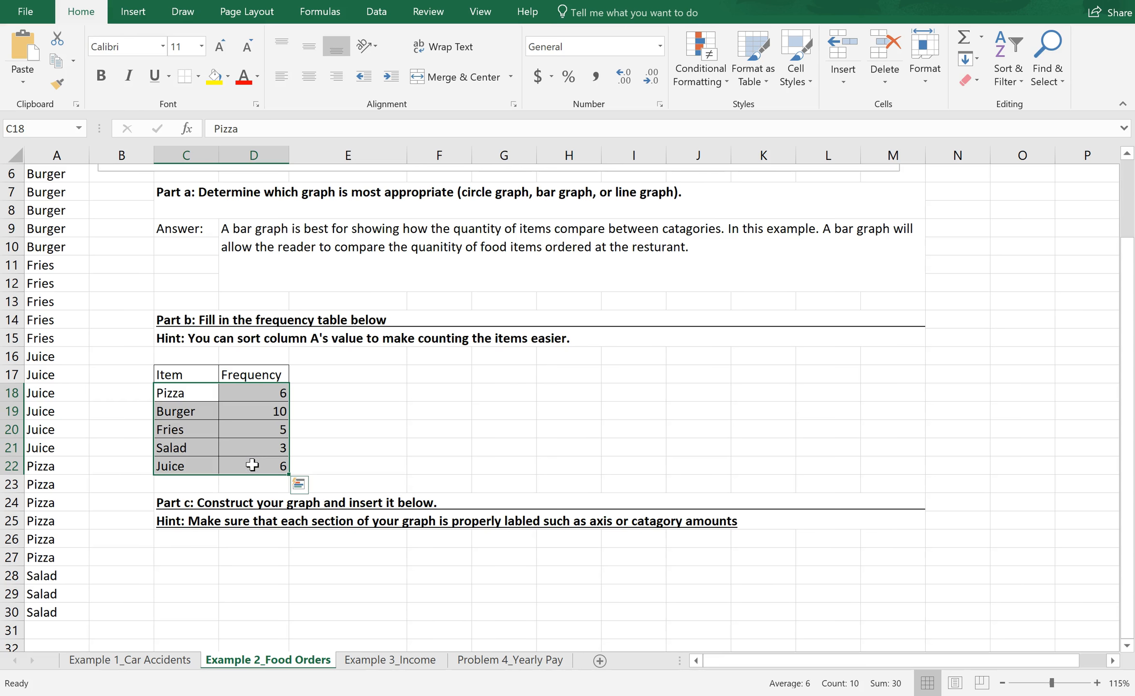
left_click(141, 13)
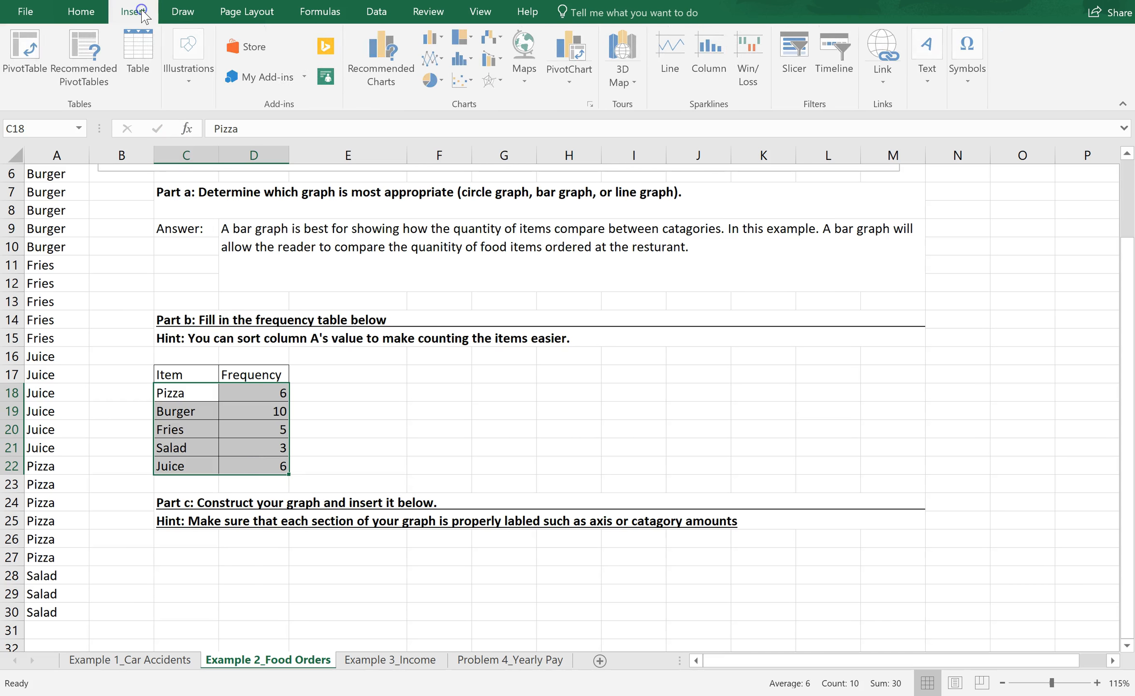
left_click(462, 59)
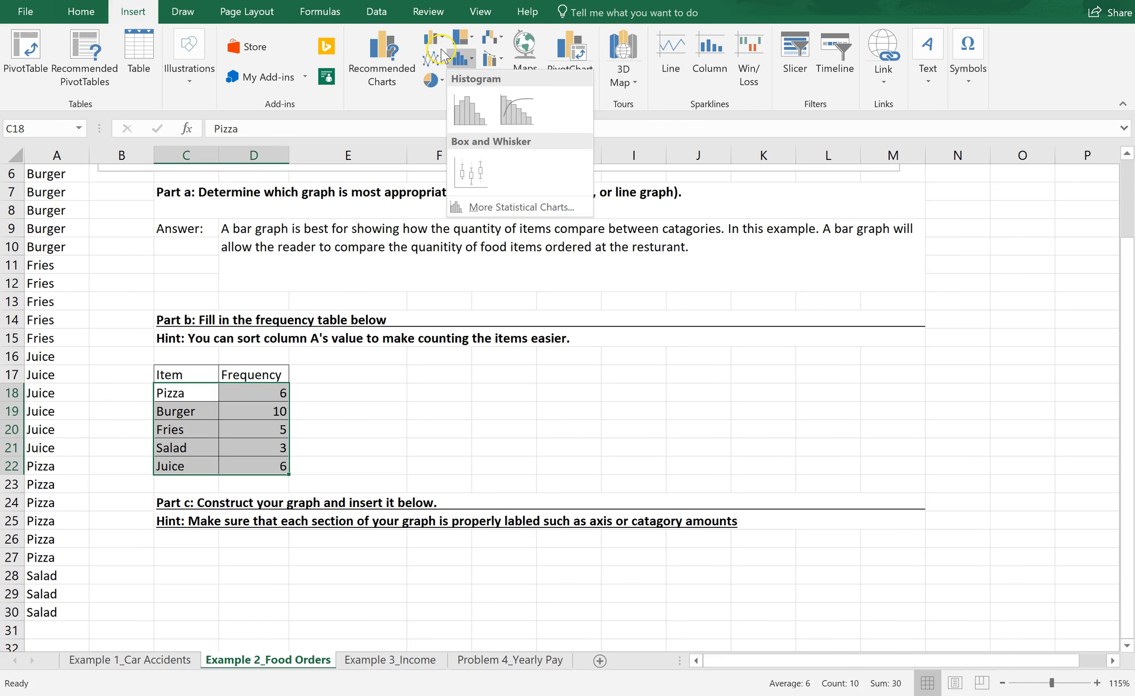
left_click(433, 38)
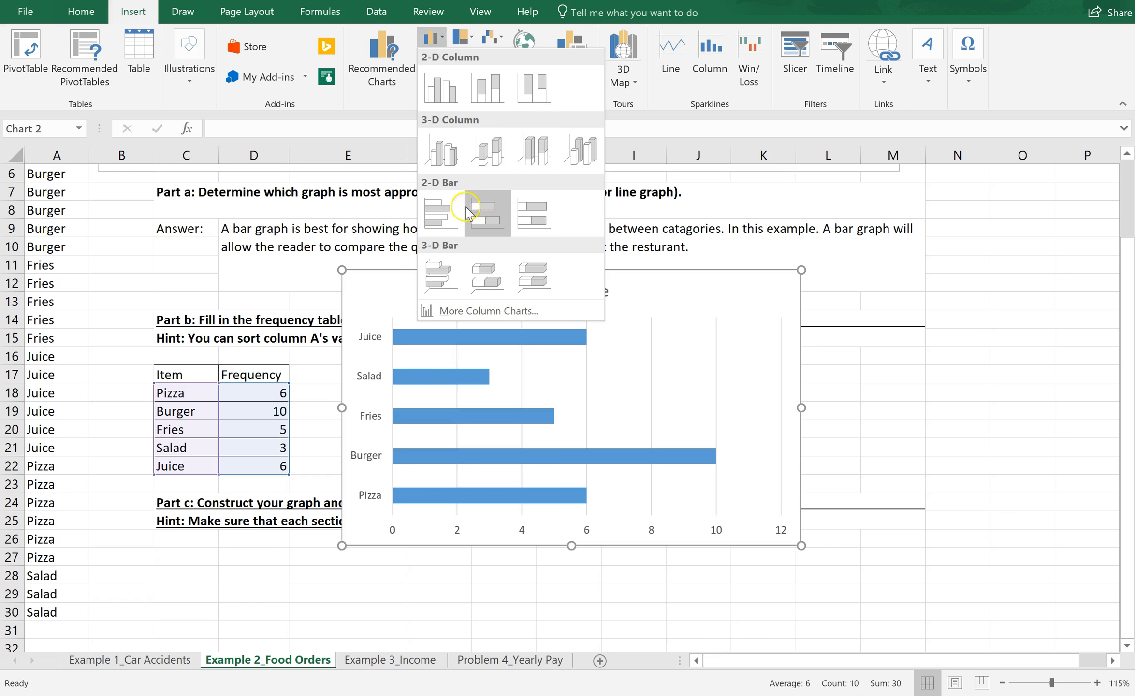
left_click(441, 90)
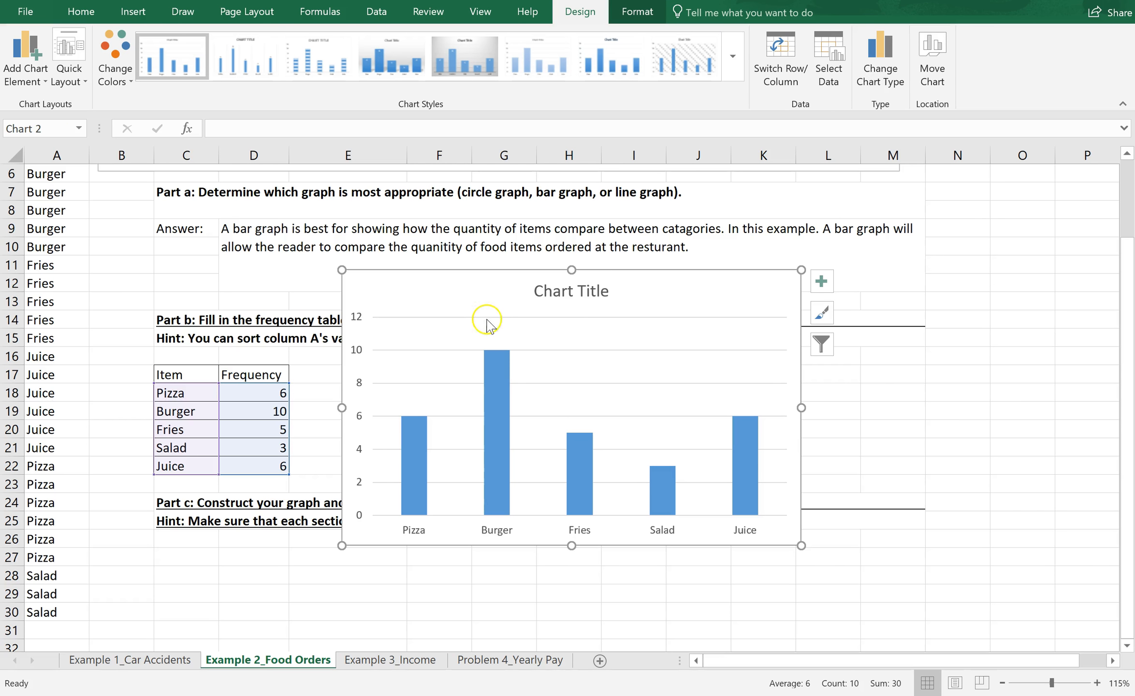
Step: Move the column chart into the empty area directly below the Part c hint
left_click_drag(479, 292, 305, 559)
left_click_drag(1132, 314, 1131, 313)
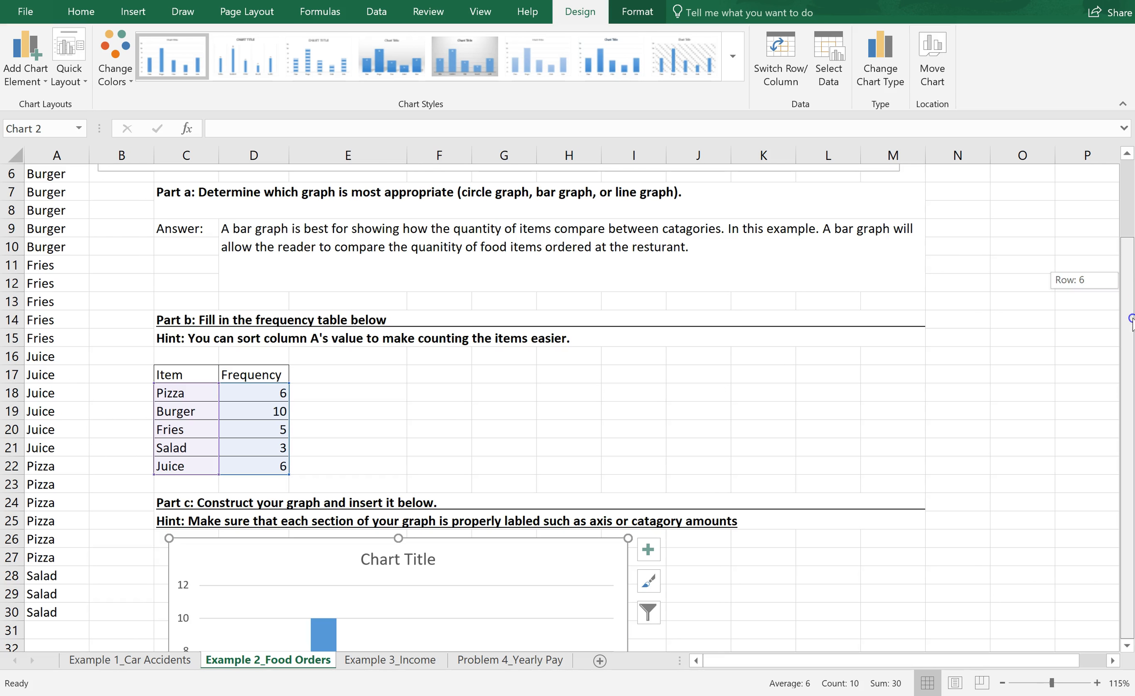
left_click_drag(1133, 373, 1133, 375)
left_click_drag(1129, 321, 1132, 323)
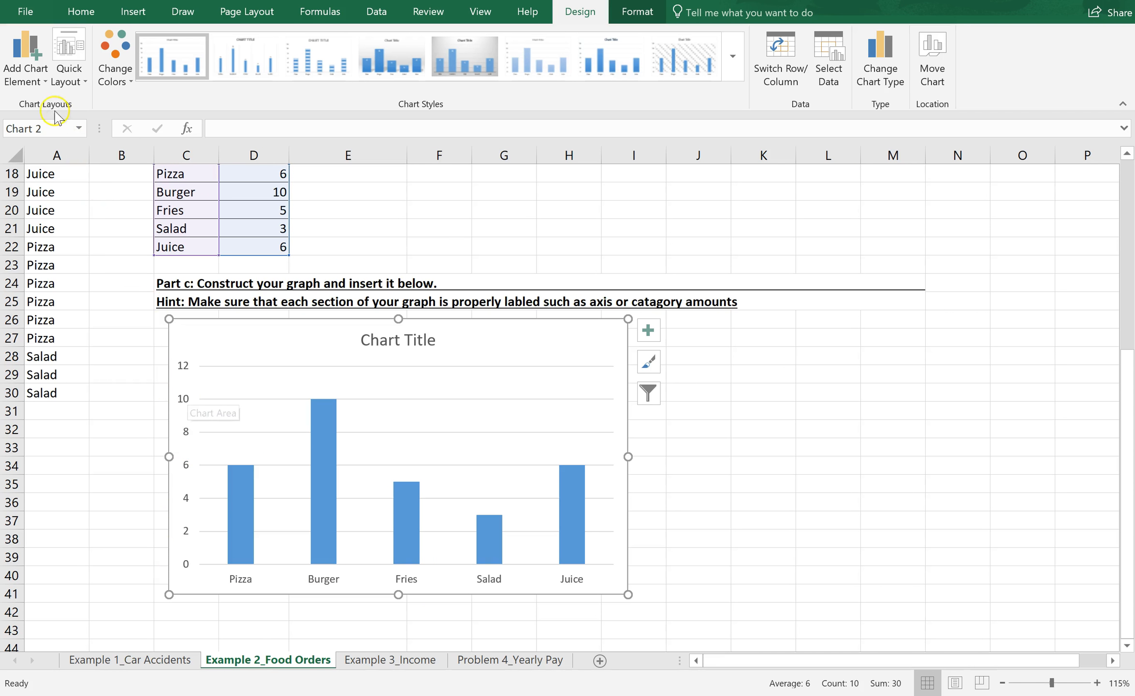
Step: Add primary horizontal and primary vertical axis titles to the column chart
left_click(45, 82)
mouse_move(47, 138)
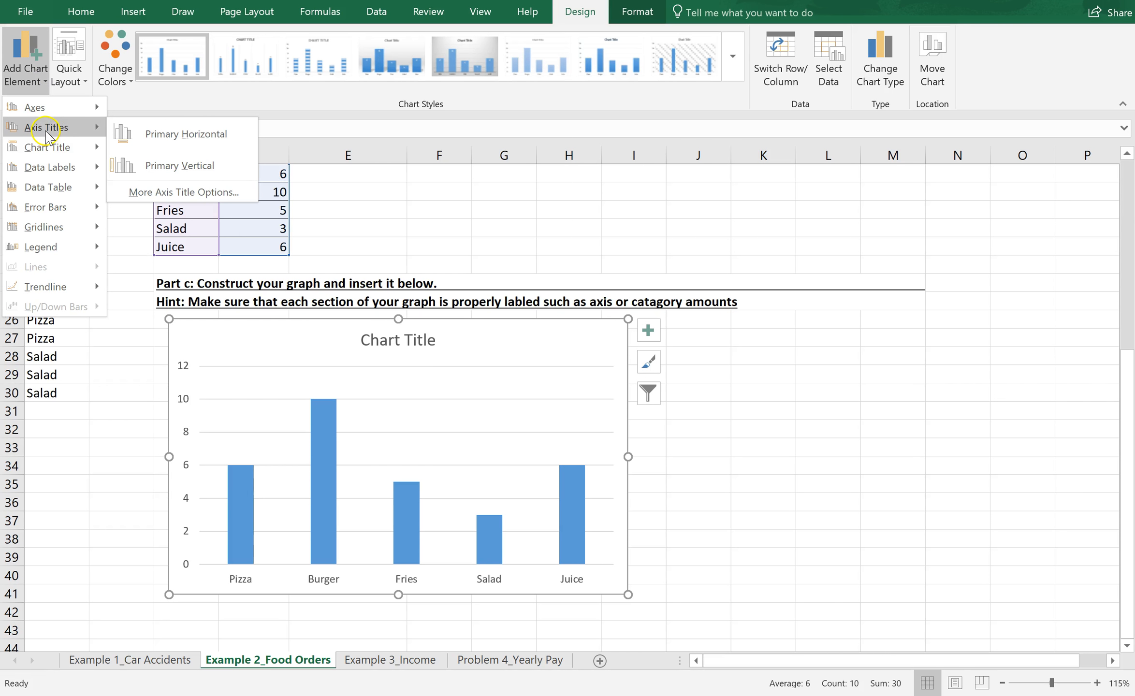
left_click(140, 140)
left_click(27, 73)
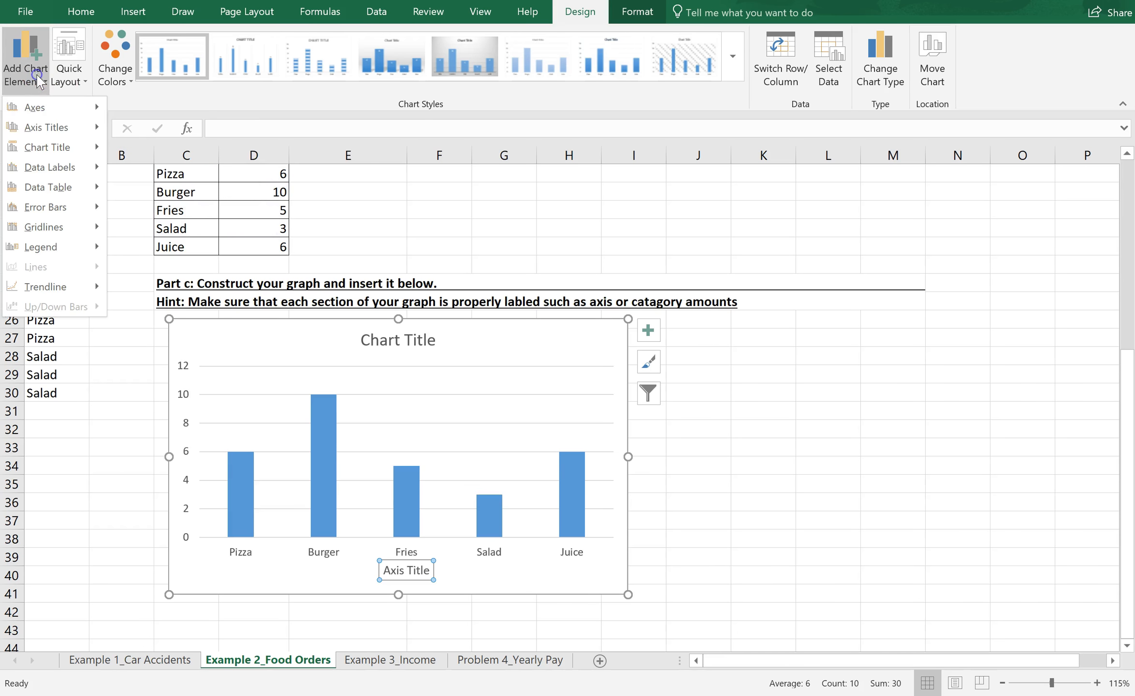
mouse_move(55, 131)
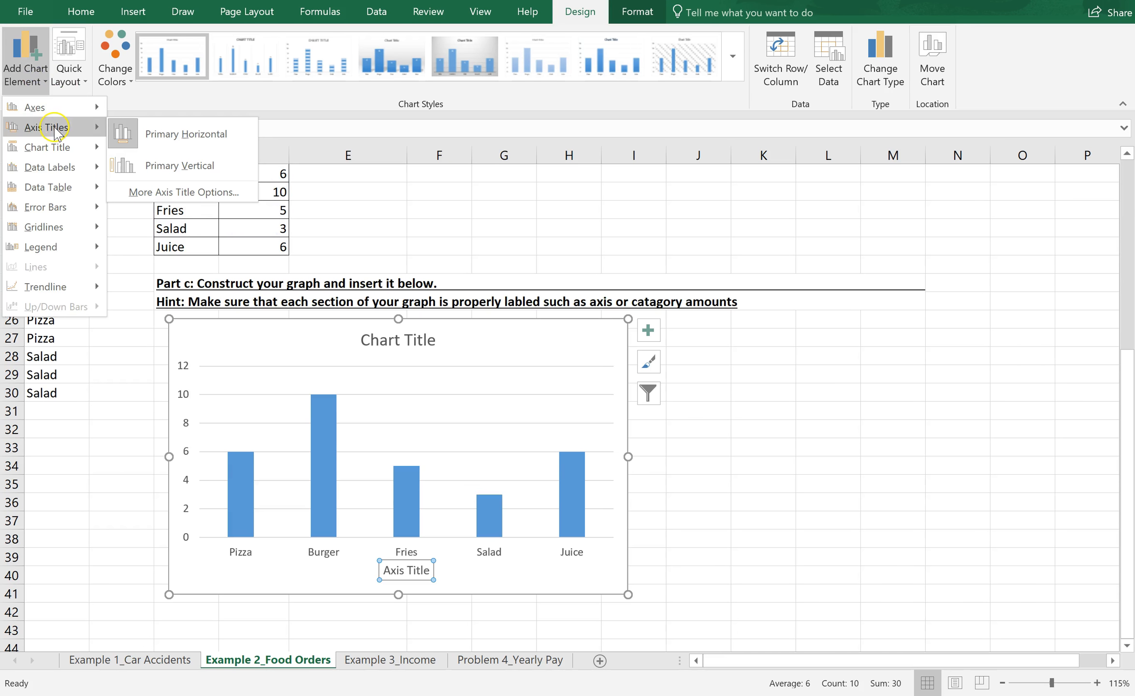
left_click(140, 166)
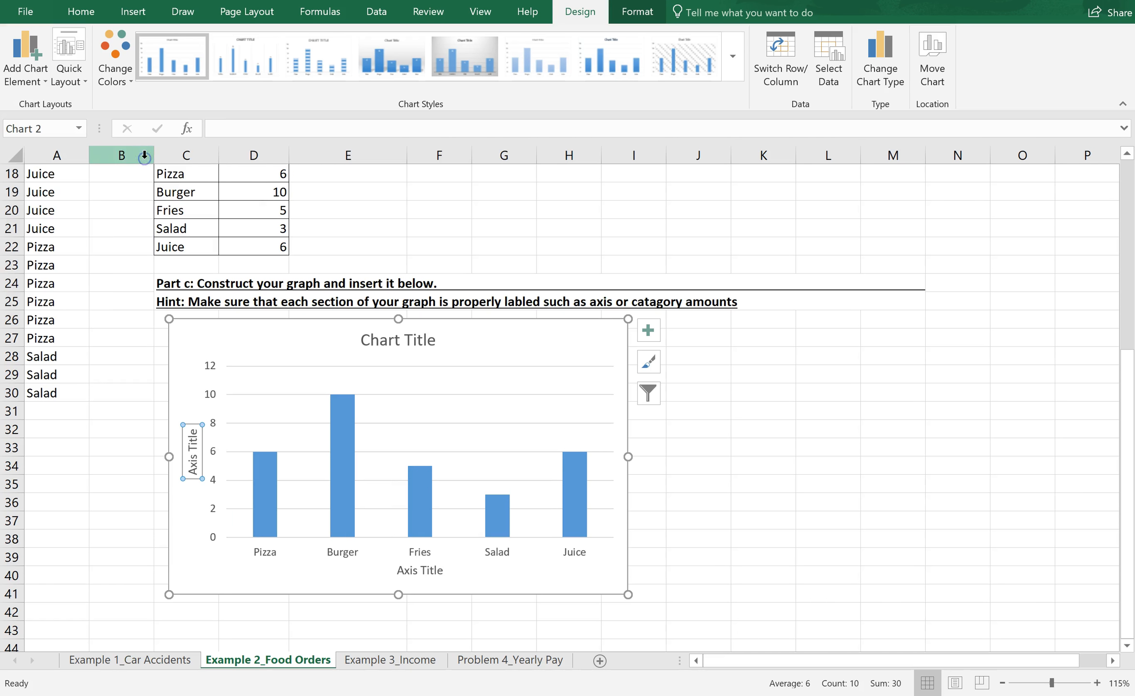
Step: Replace the chart's horizontal axis title with "Menu Items"
double_click(438, 571)
left_click_drag(434, 571, 394, 572)
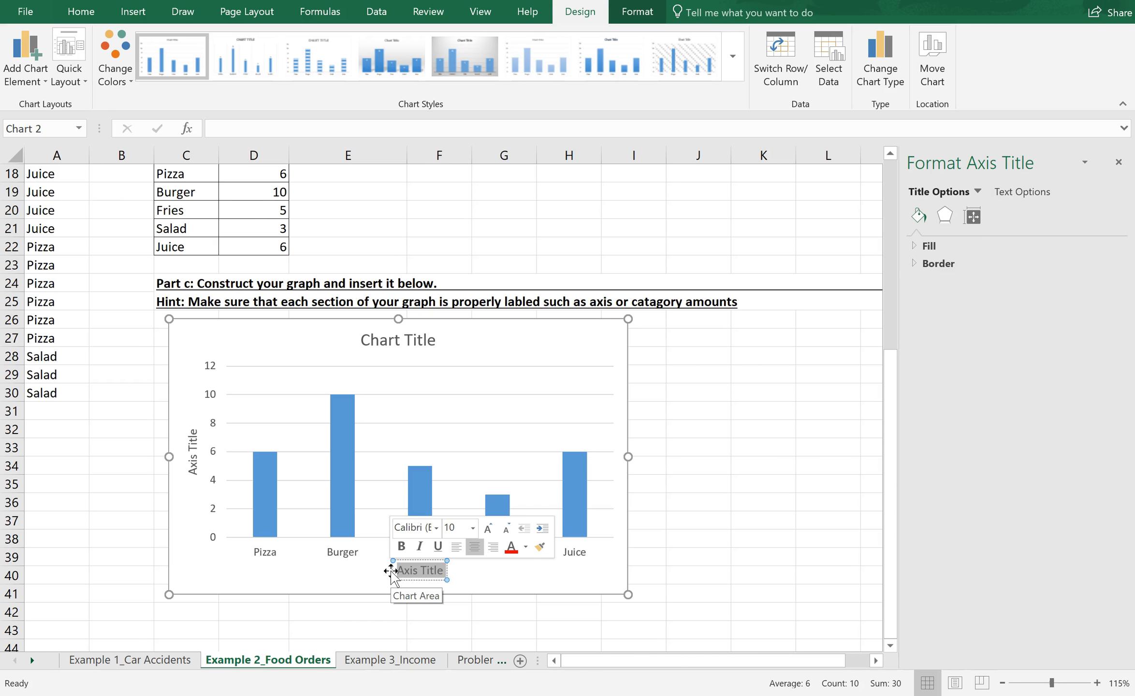
key("BackSpace")
type("Menu Items")
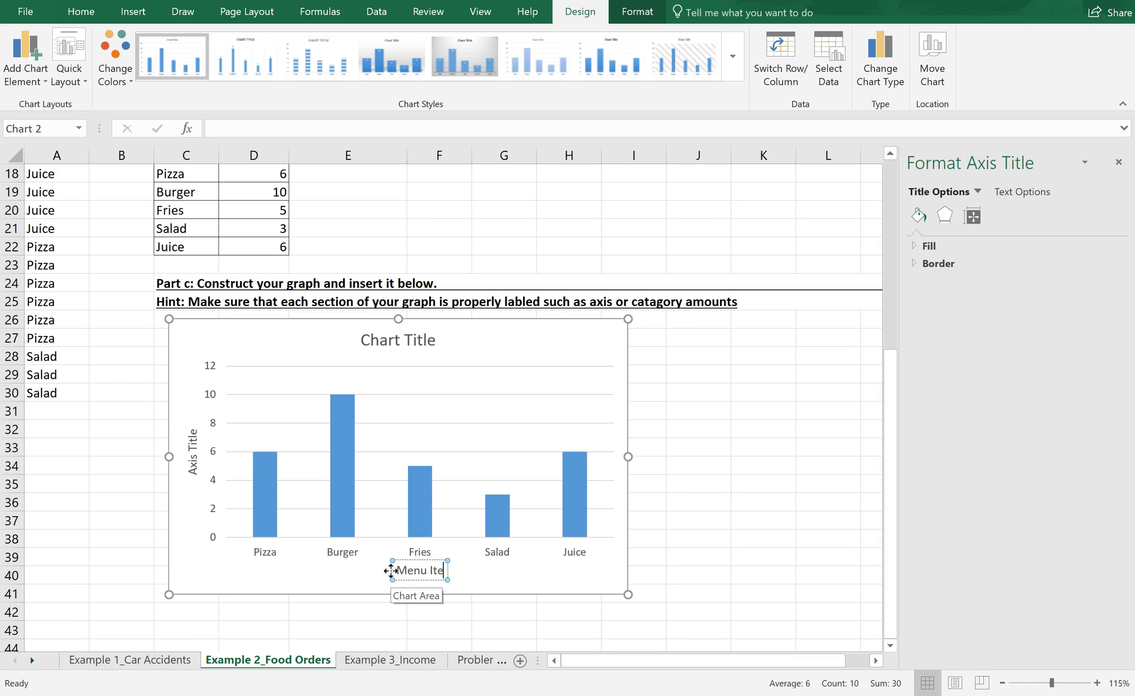
left_click(191, 435)
key("Escape")
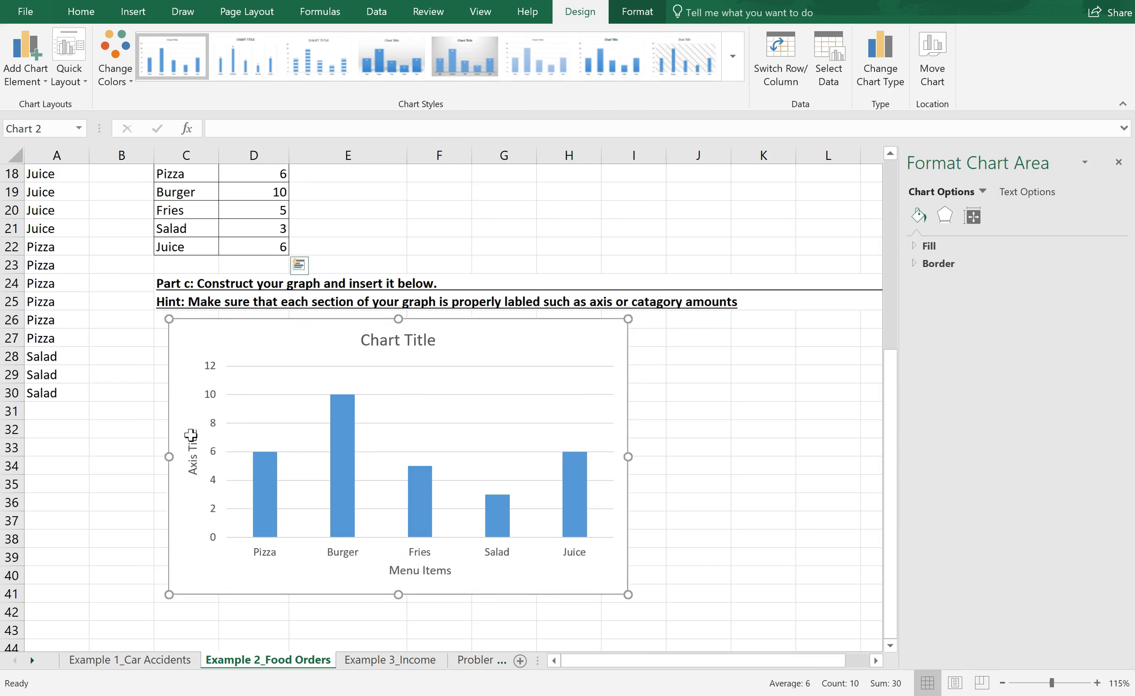
key("Delete")
left_click(191, 435)
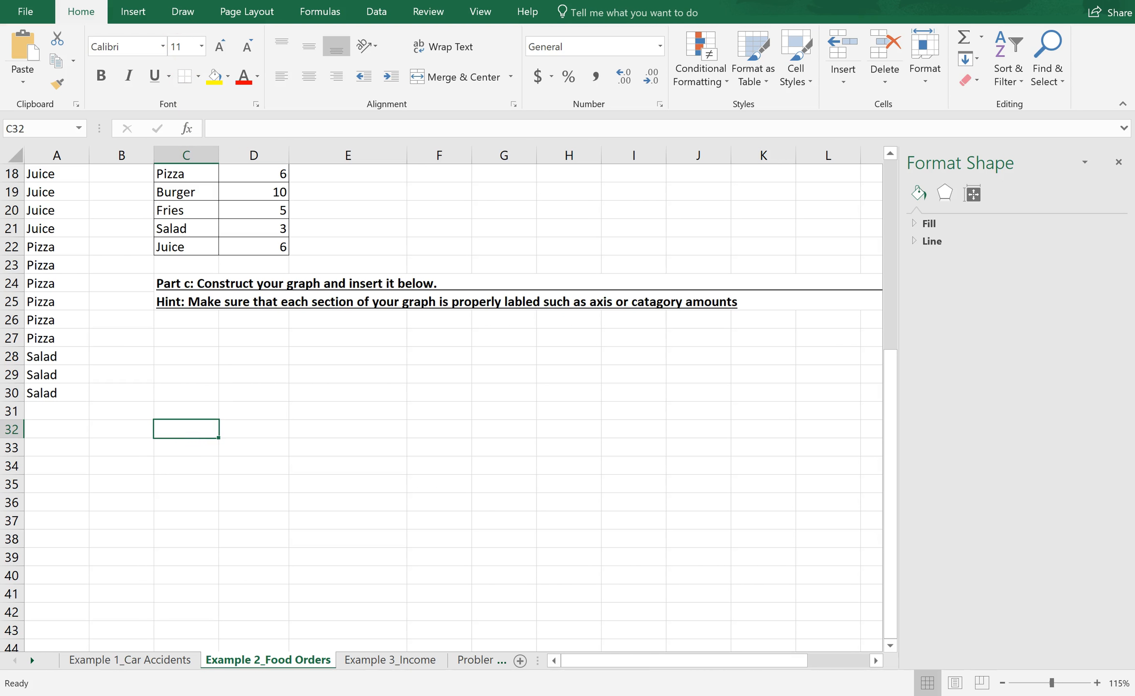
key("ctrl+z")
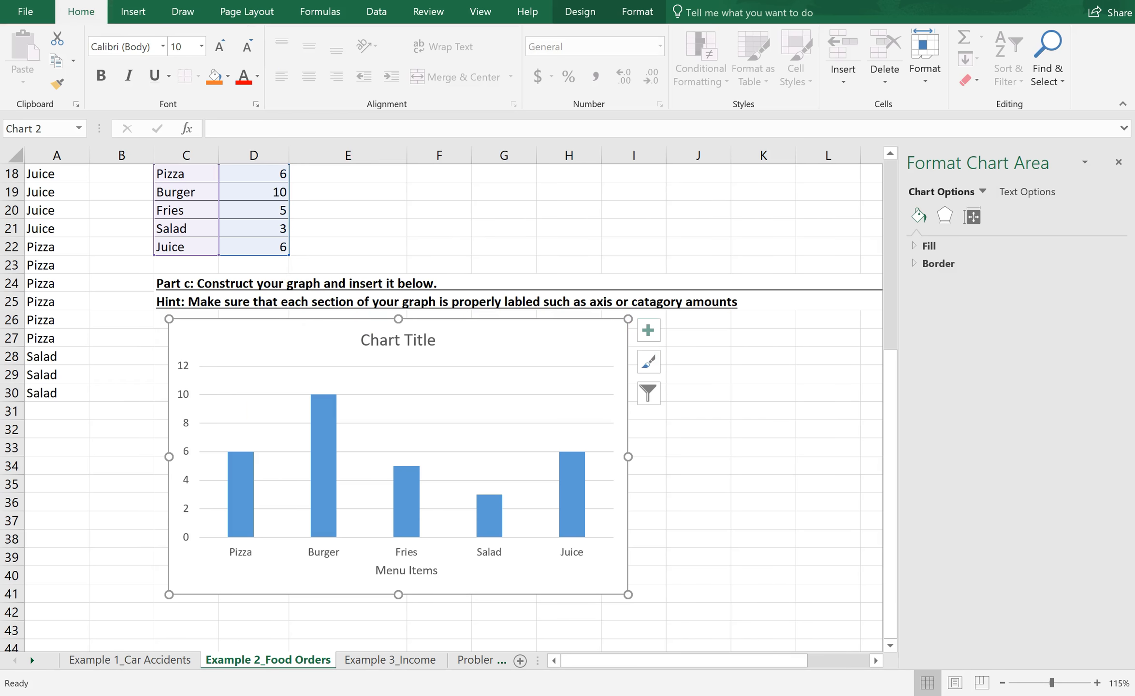
key("ctrl+z")
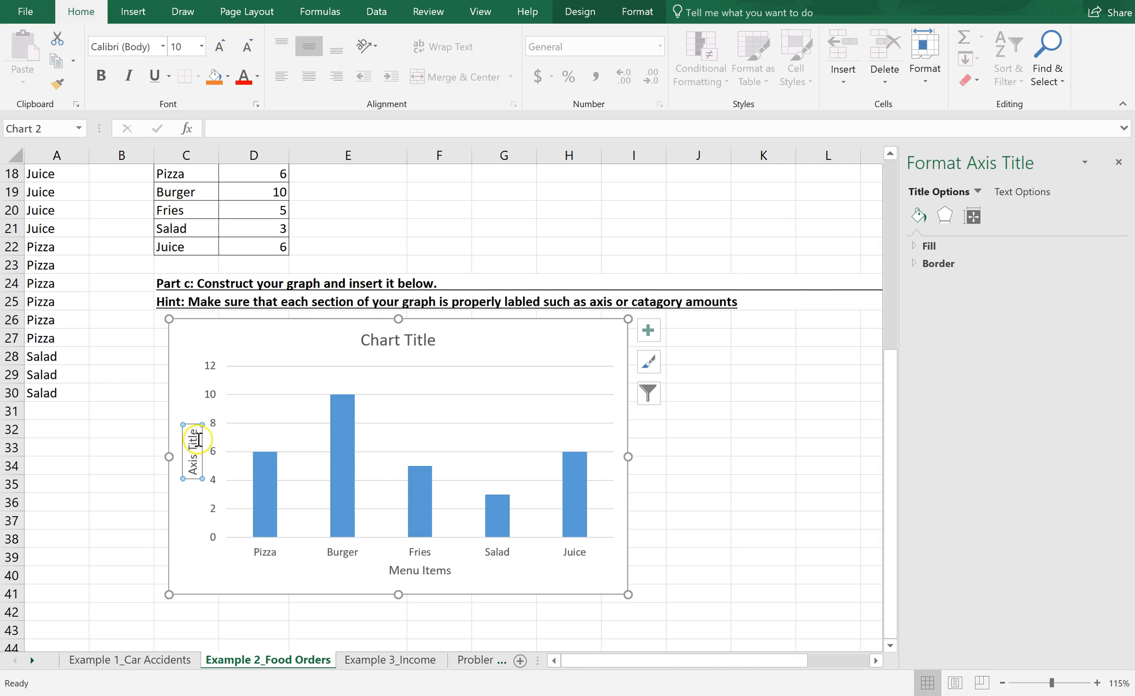
Step: Replace the chart's vertical axis title with "Number of Orders"
double_click(196, 441)
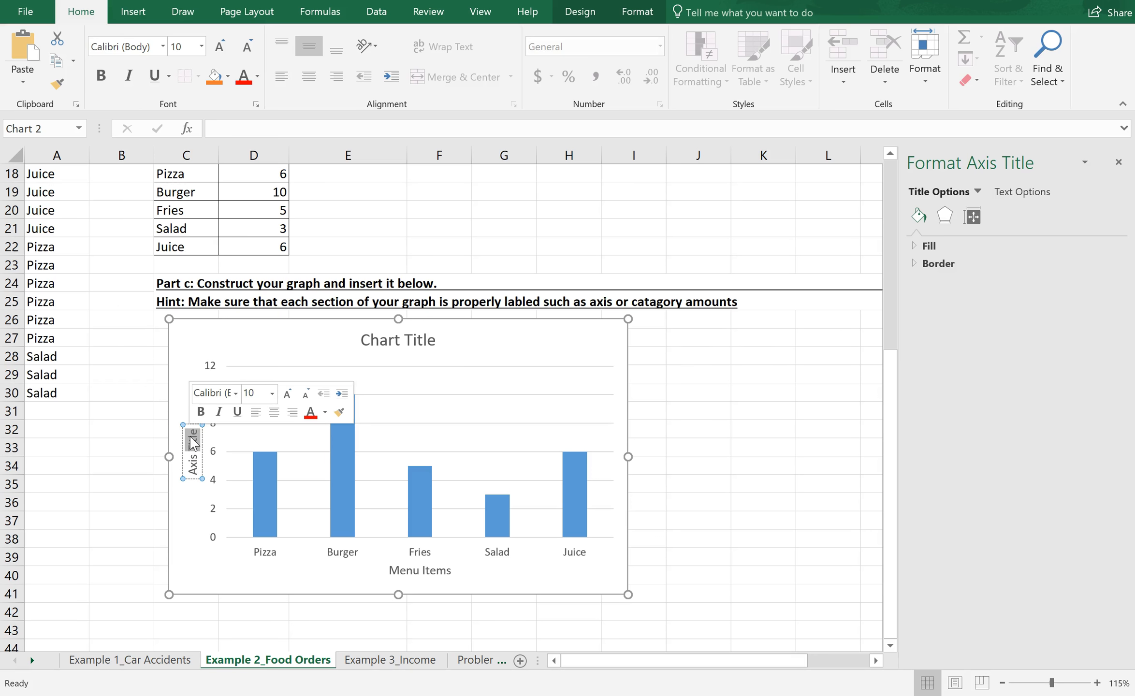
key("BackSpace")
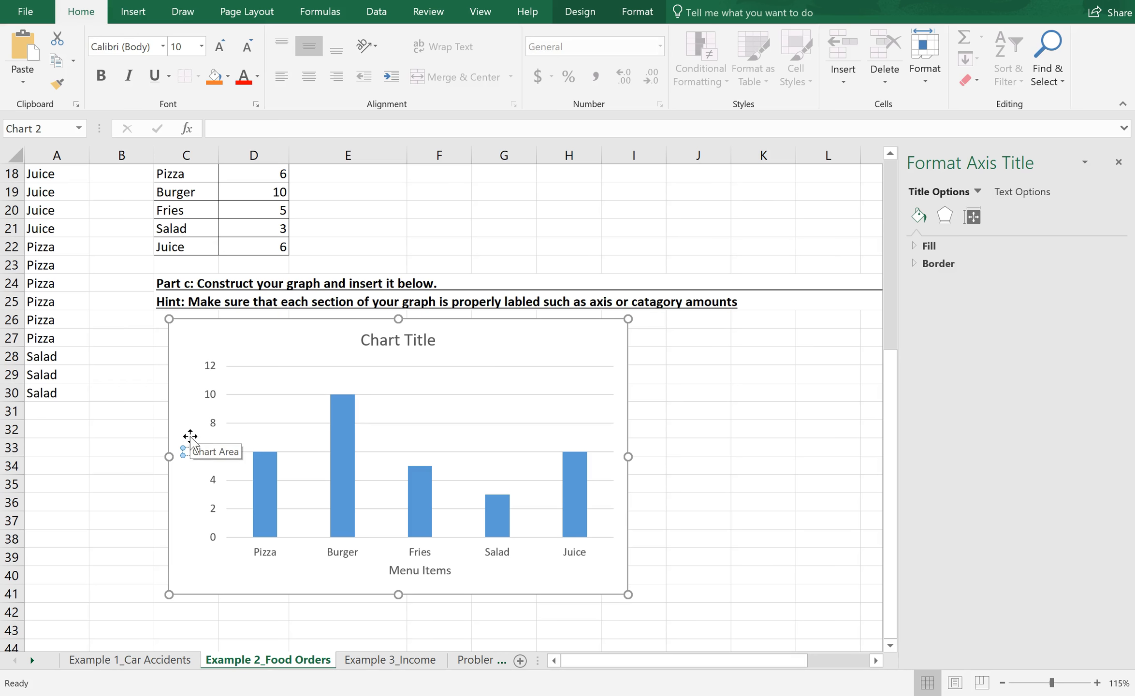
type("Number of Orders")
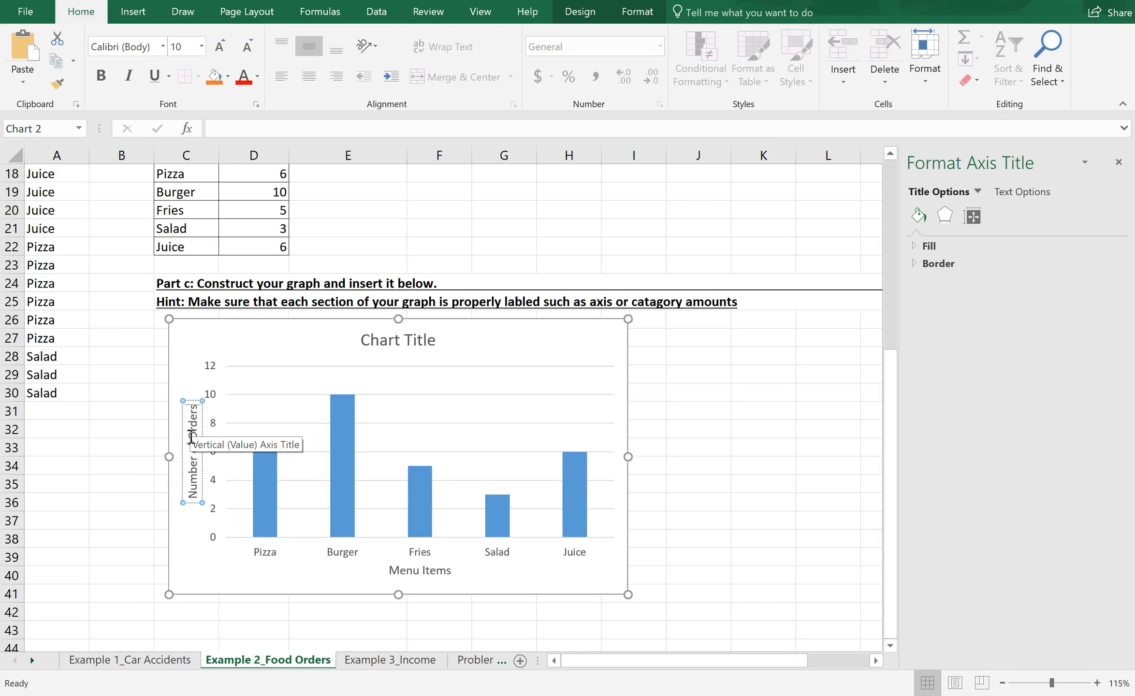
Step: Replace the placeholder chart title with "Food Items Ordered at a Resturant"
left_click(438, 340)
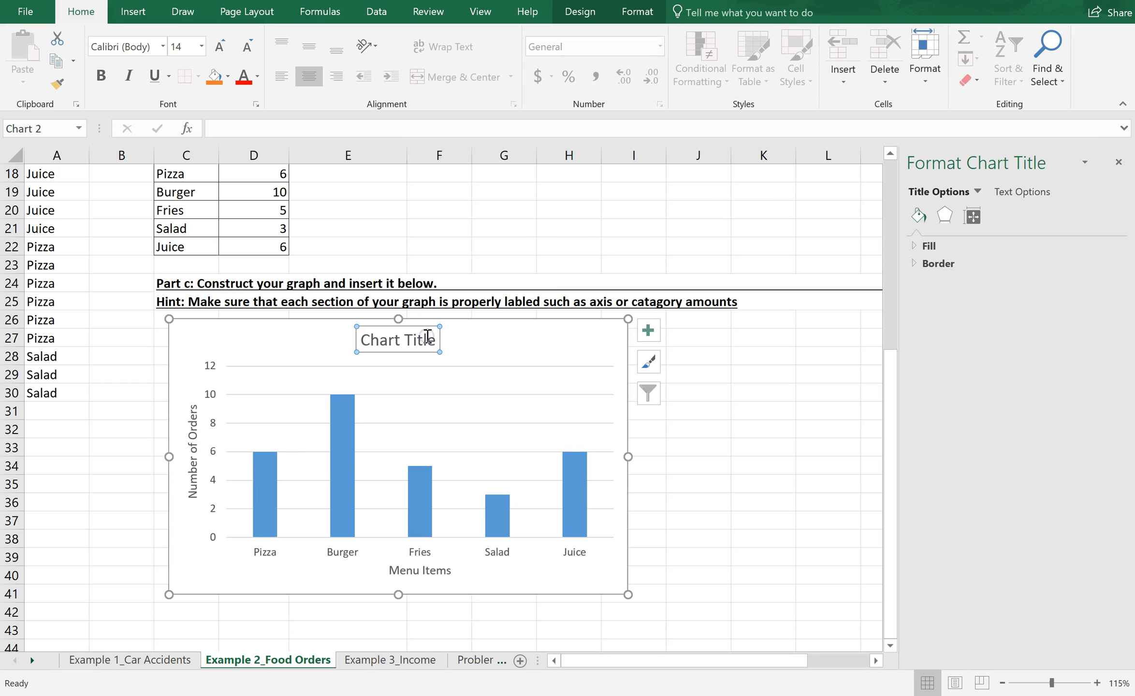
double_click(435, 341)
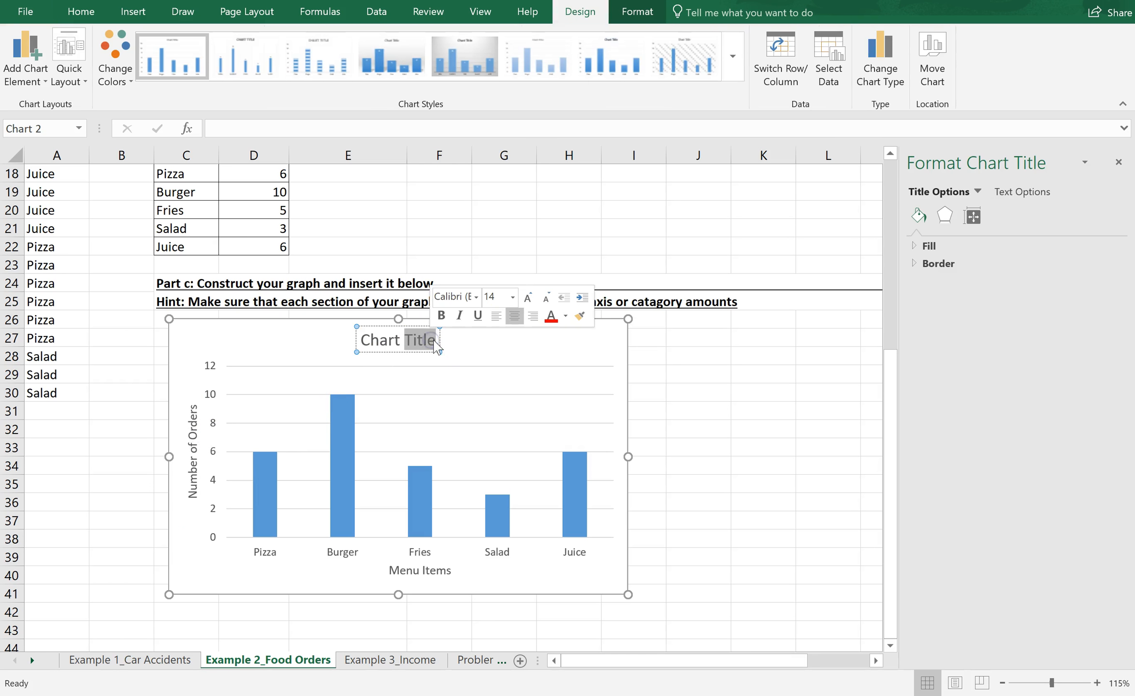
key("BackSpace")
key("BackSpace")
key("BackSpace")
key("BackSpace")
key("BackSpace")
key("BackSpace")
key("BackSpace")
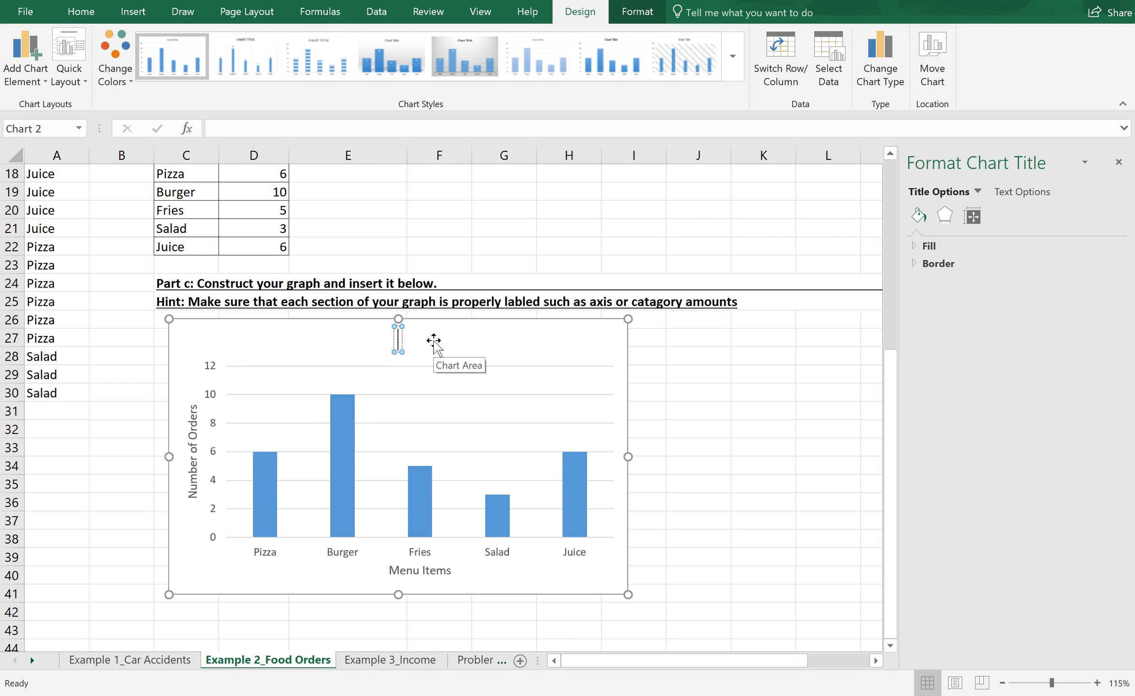
type("Food Ite")
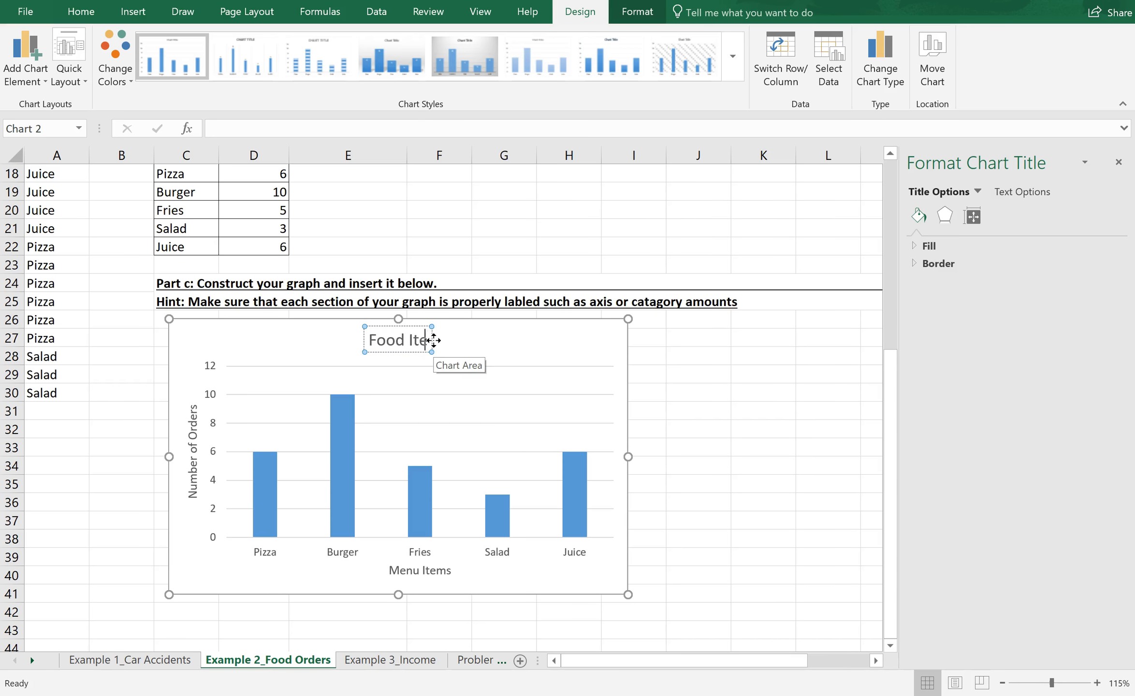
type("ms Order")
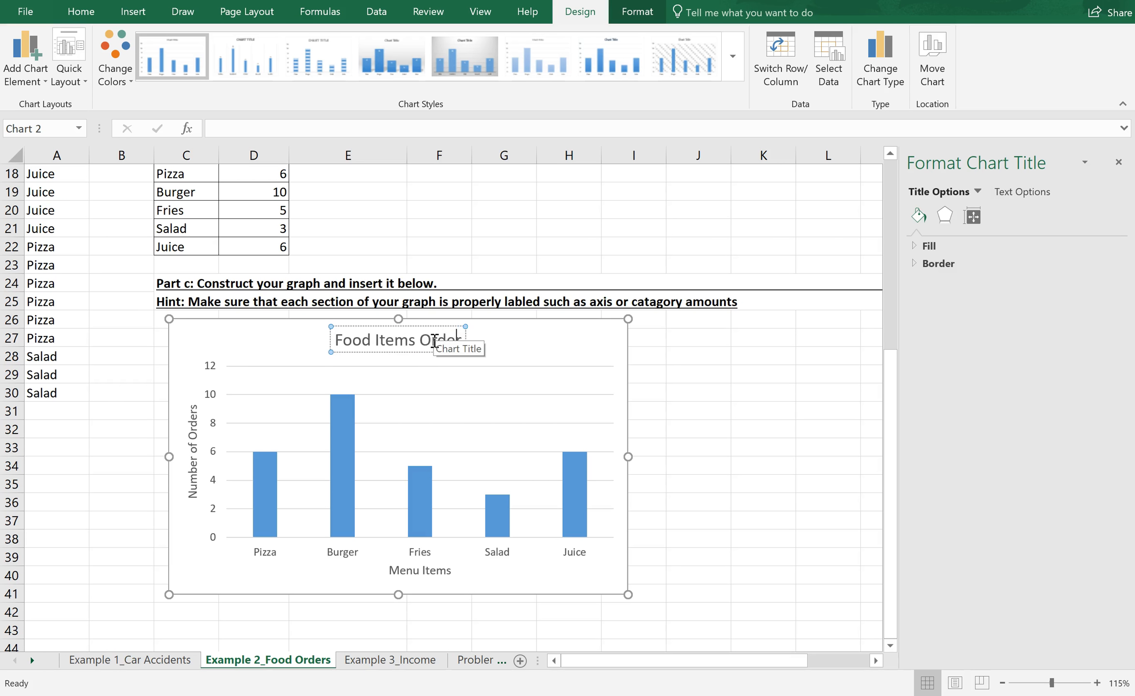
type("ed at a Re")
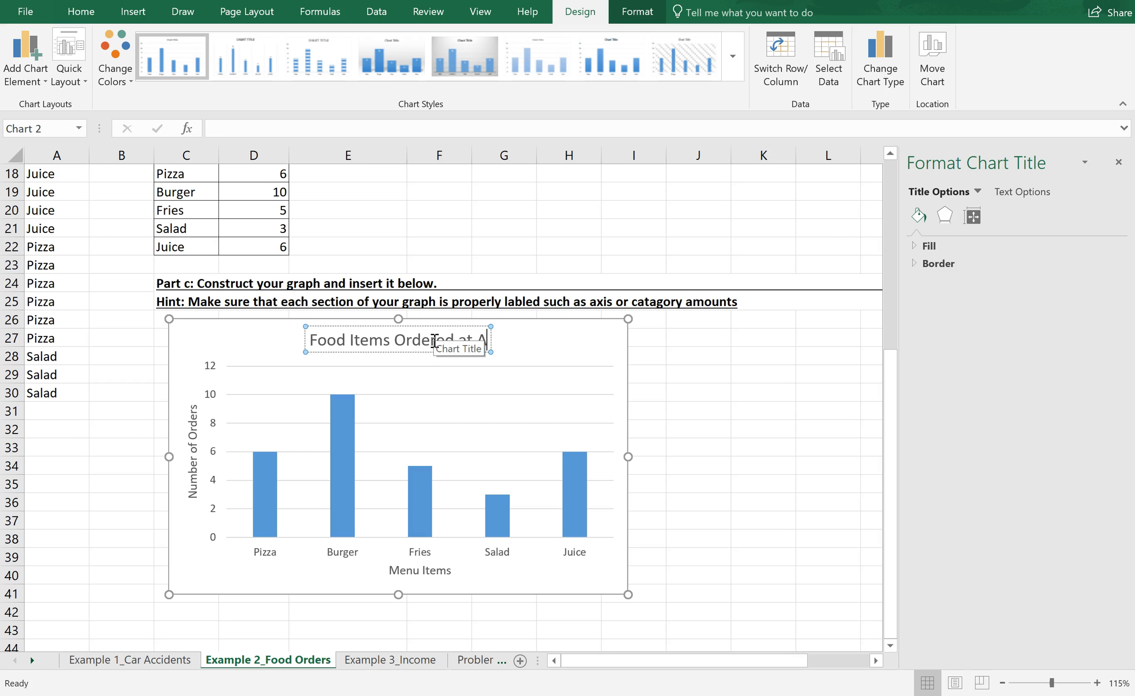
type("sturant")
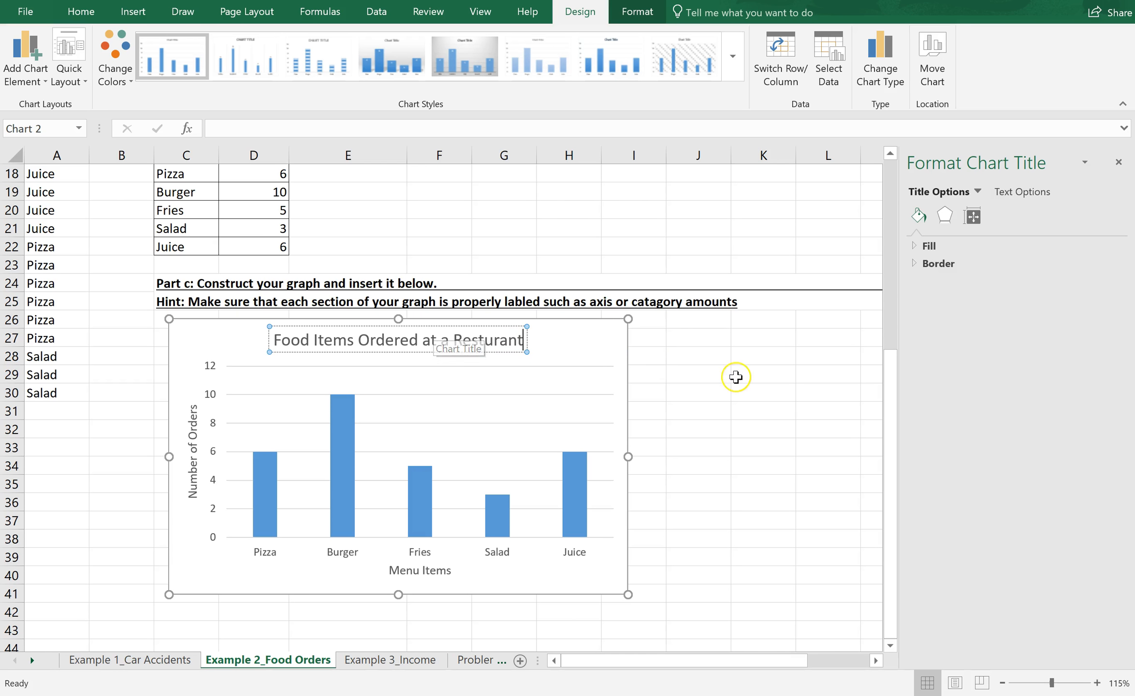
left_click(601, 349)
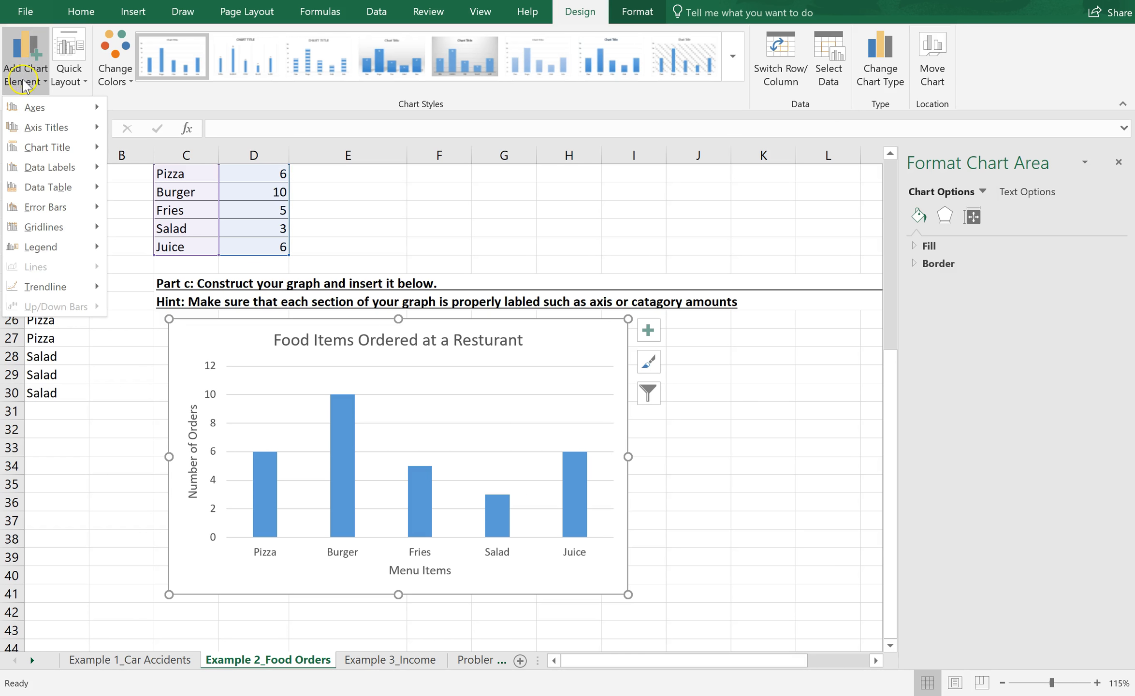
Step: Add data labels to the chart's columns using the Outside End placement
left_click(68, 188)
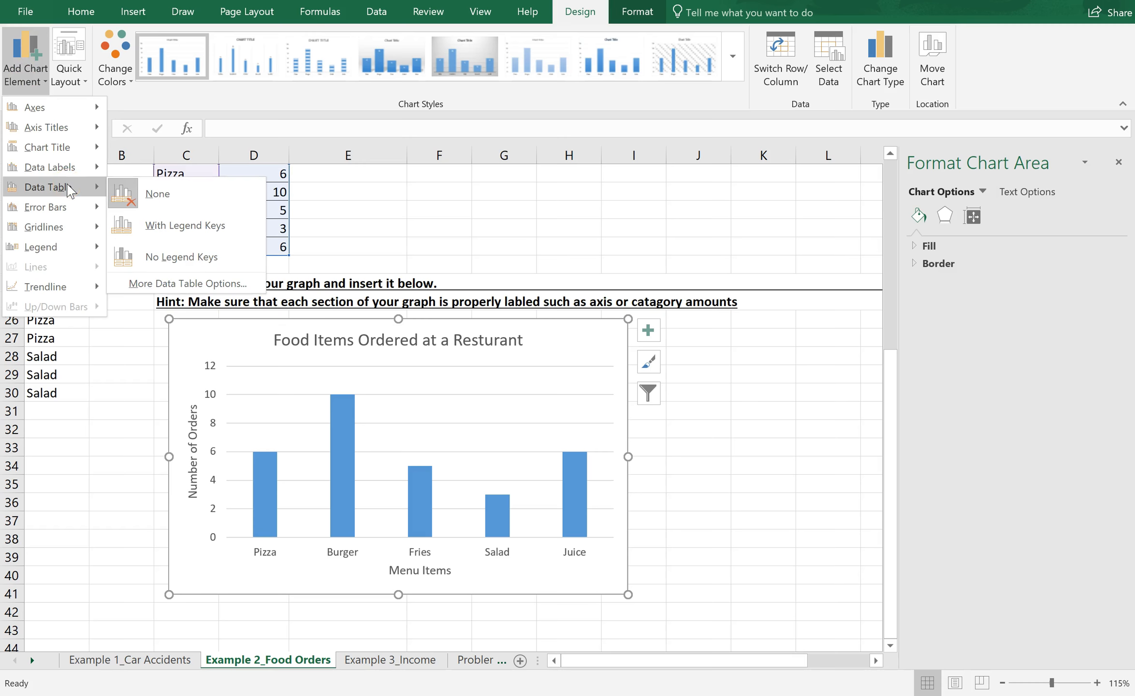
left_click(96, 167)
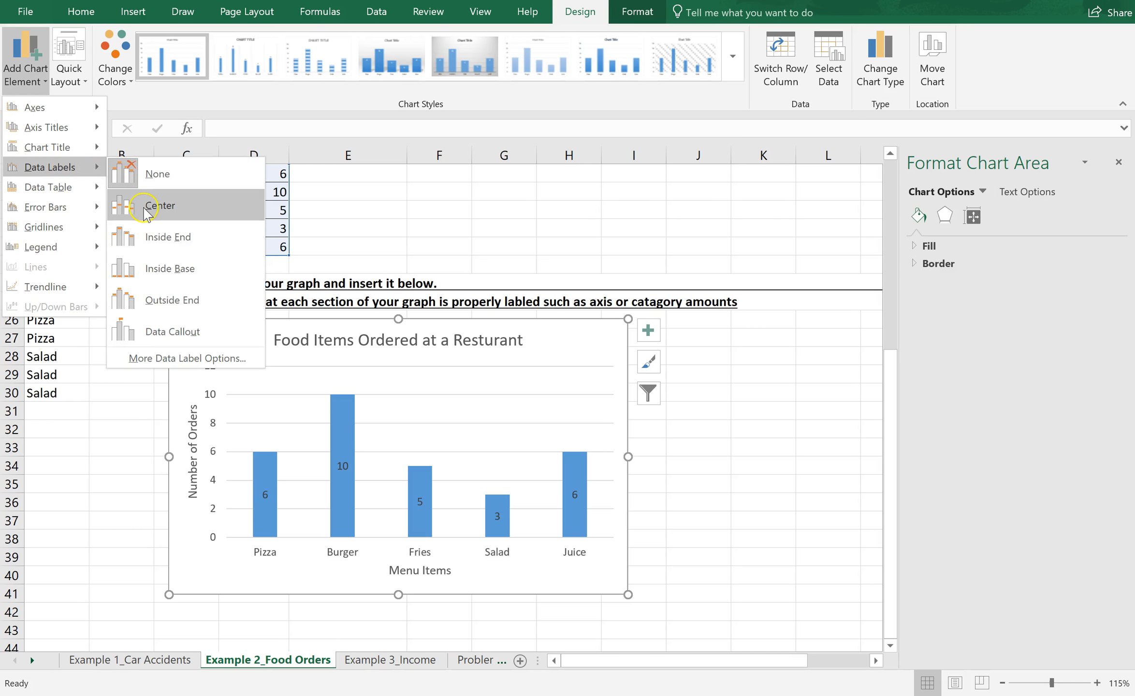
left_click(149, 242)
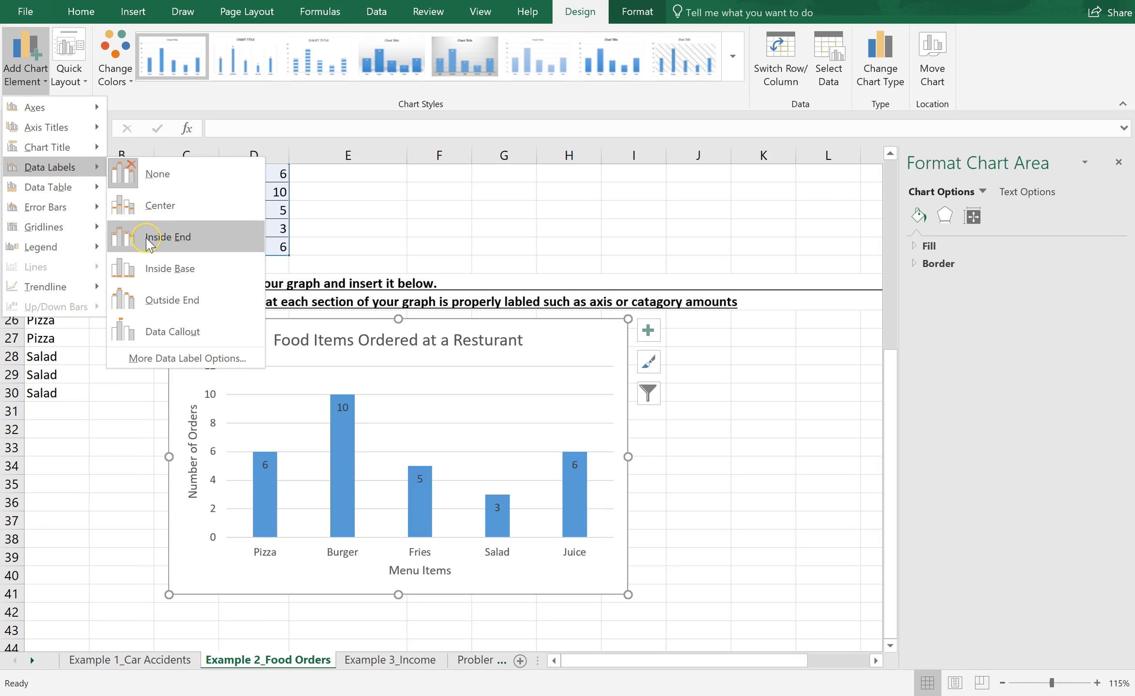
left_click(152, 270)
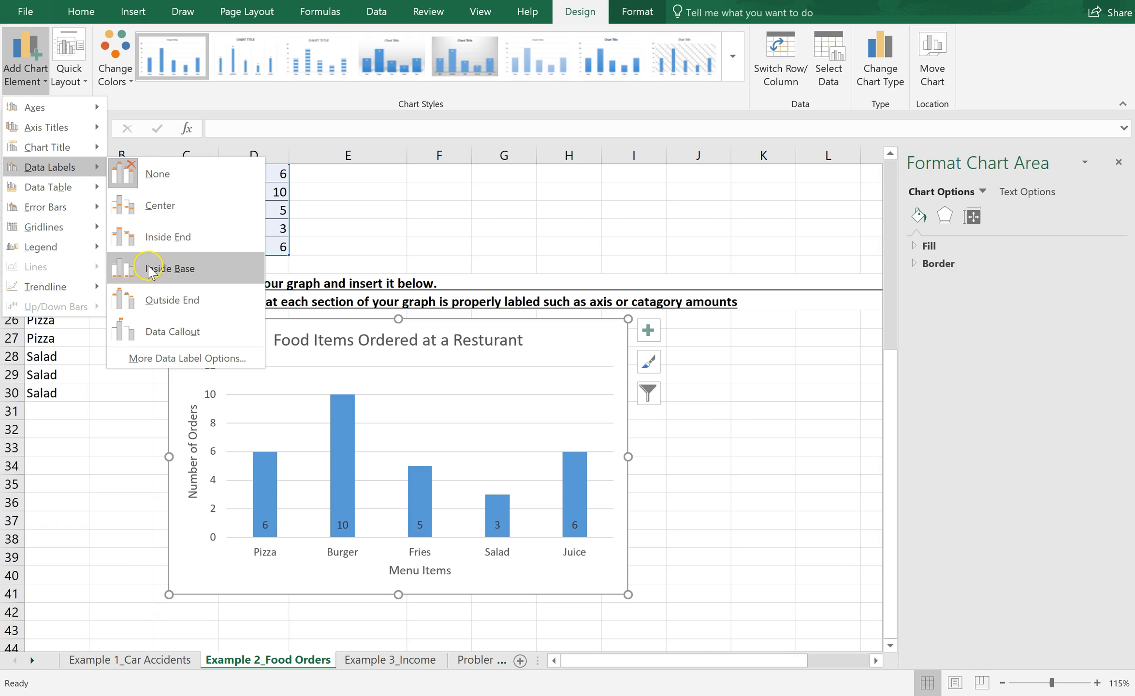
left_click(149, 302)
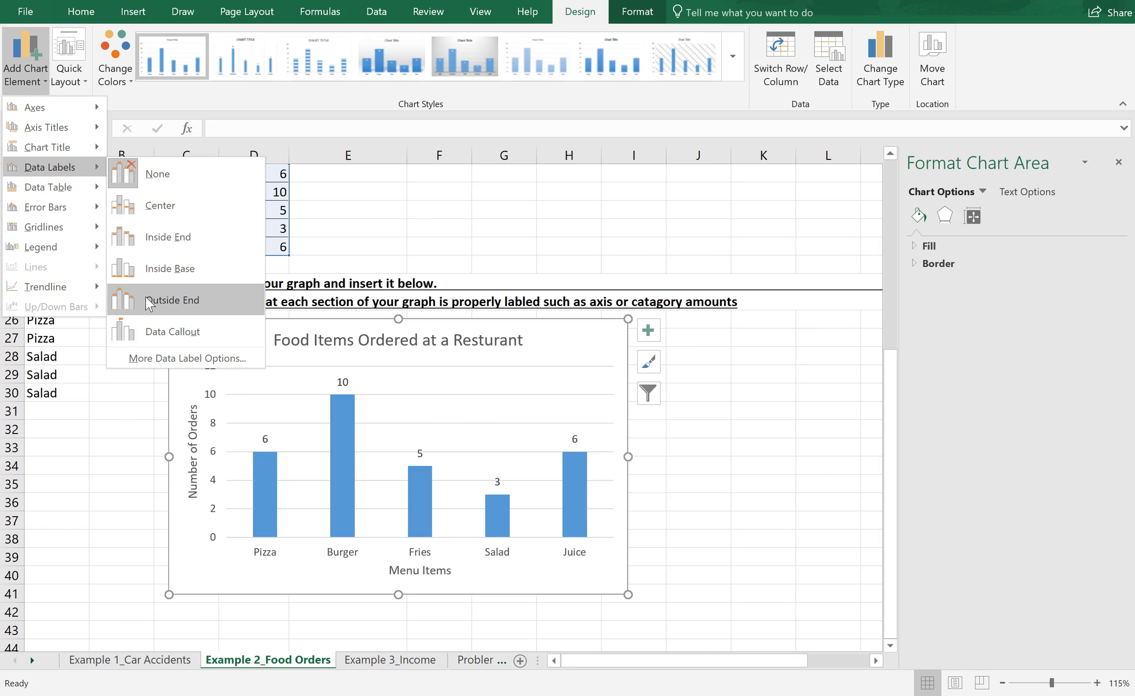
left_click(172, 300)
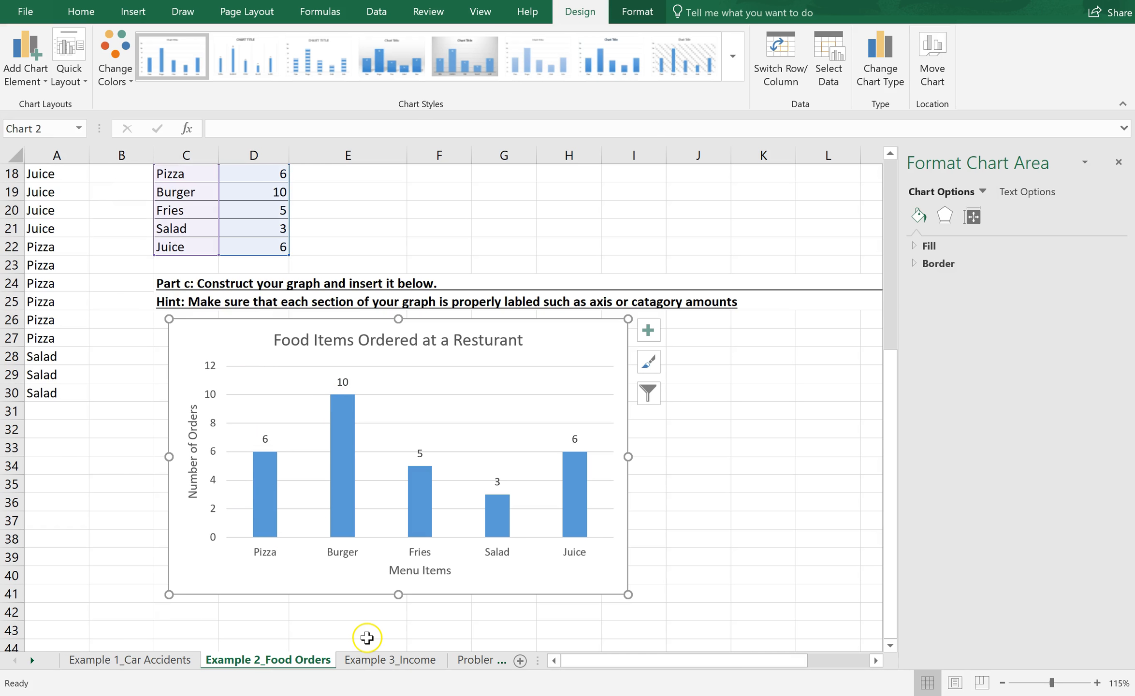
Step: Switch to the Example 3_Income worksheet and close the Format Shape pane
left_click(370, 664)
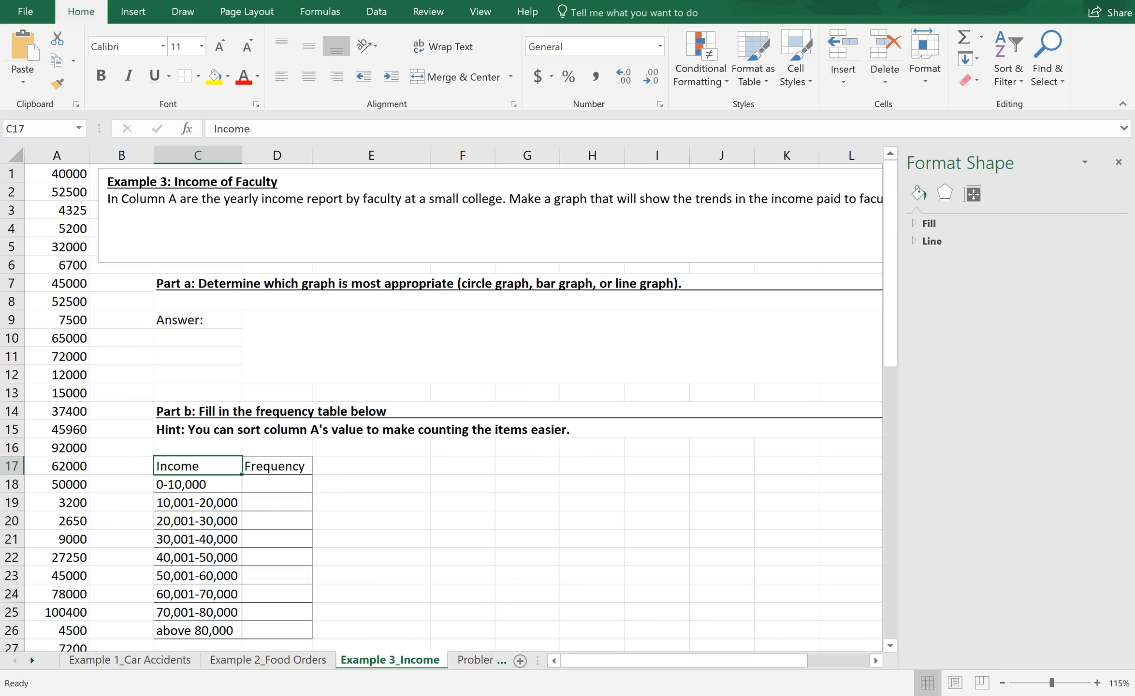
left_click(1120, 164)
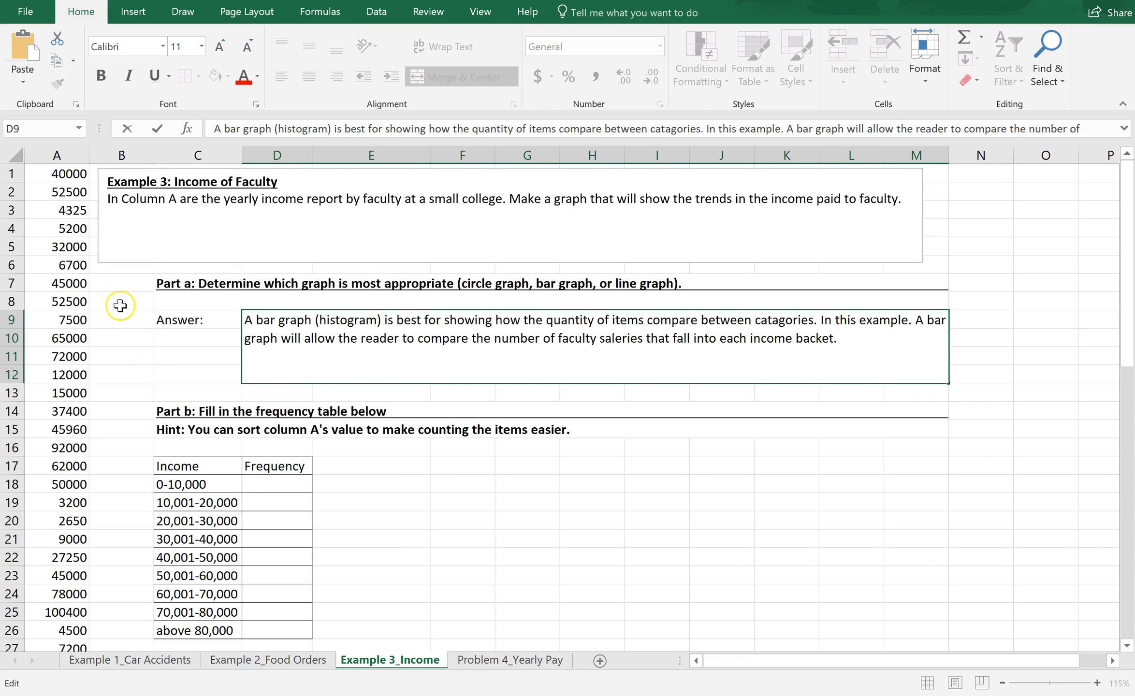
Step: Sort the faculty incomes in column A from smallest to largest
left_click(64, 153)
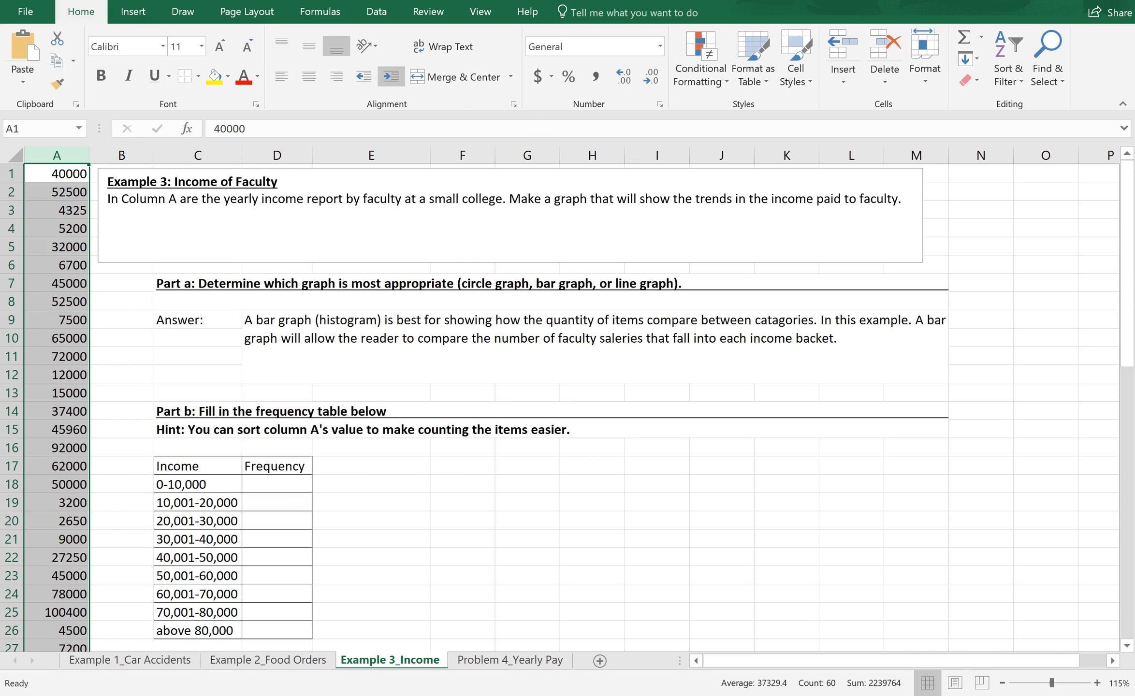
left_click(1010, 75)
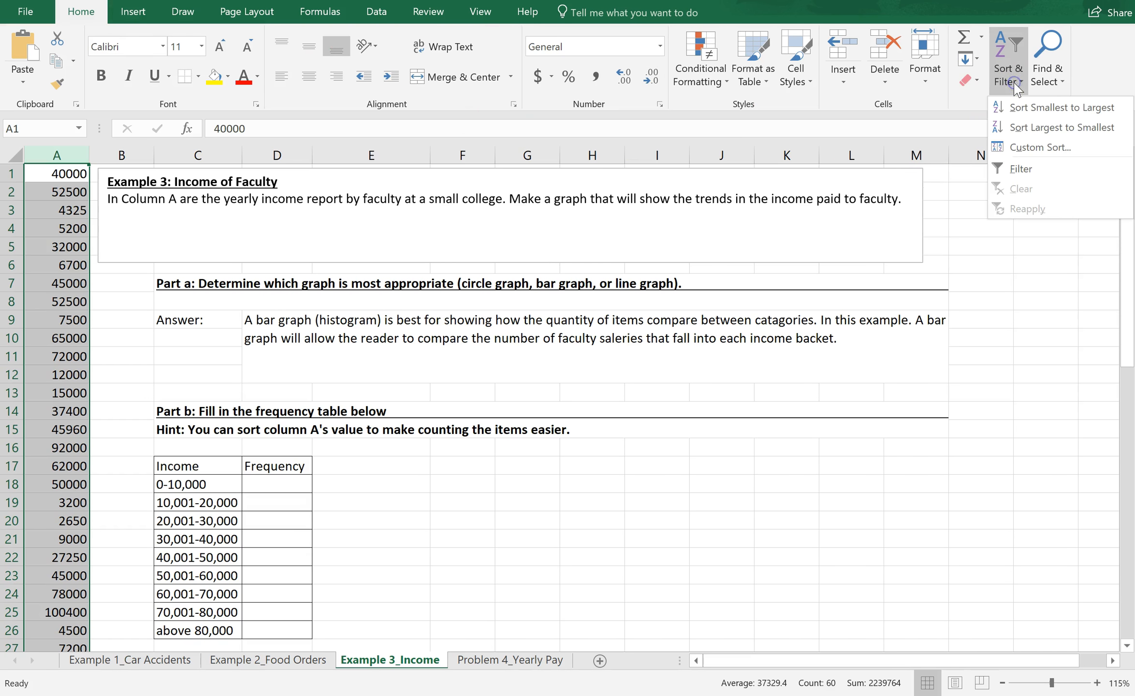
left_click(1020, 108)
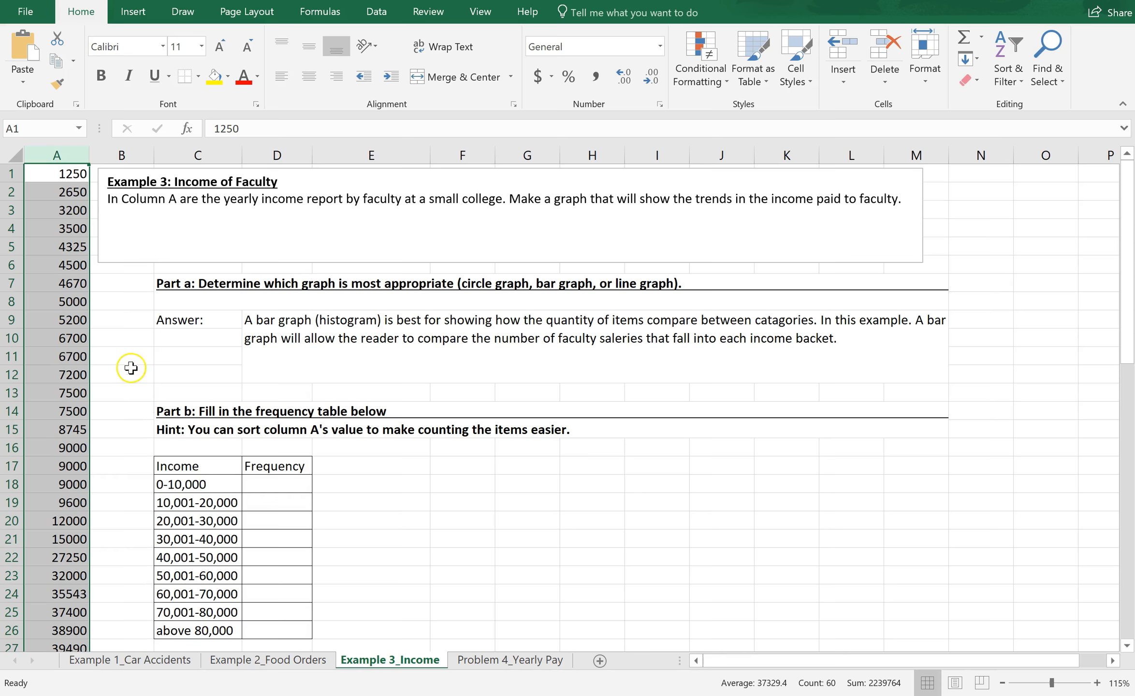
Step: Count the column A incomes in the 0-10,000 bracket and enter 19 as its frequency
left_click(113, 356)
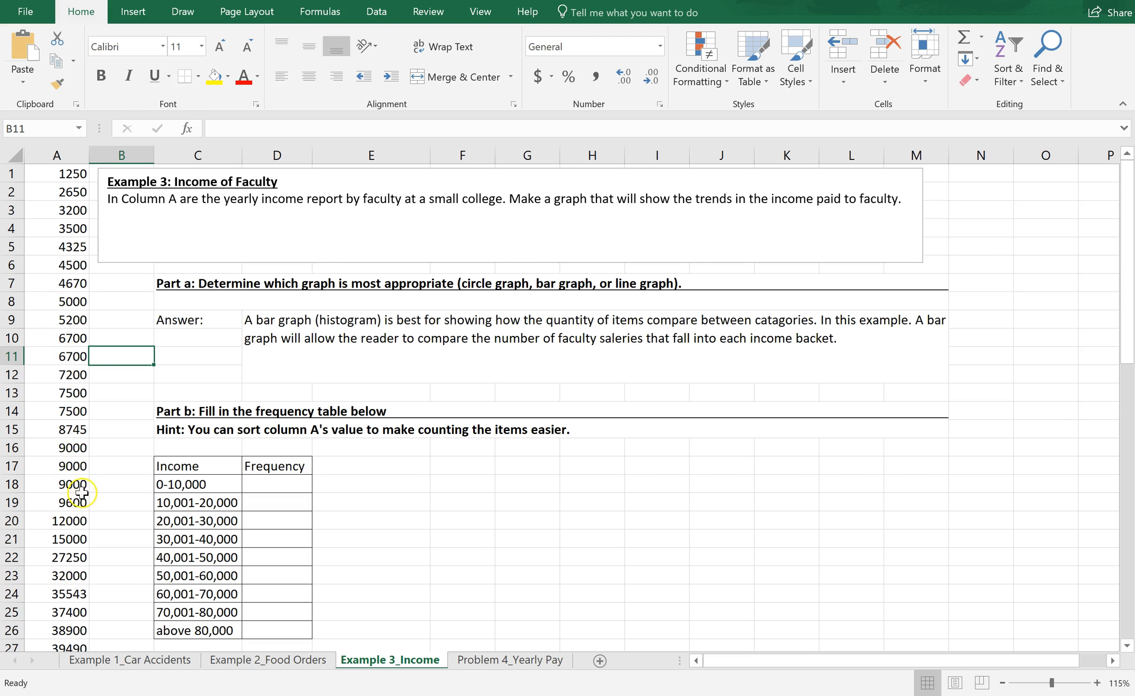
left_click(105, 500)
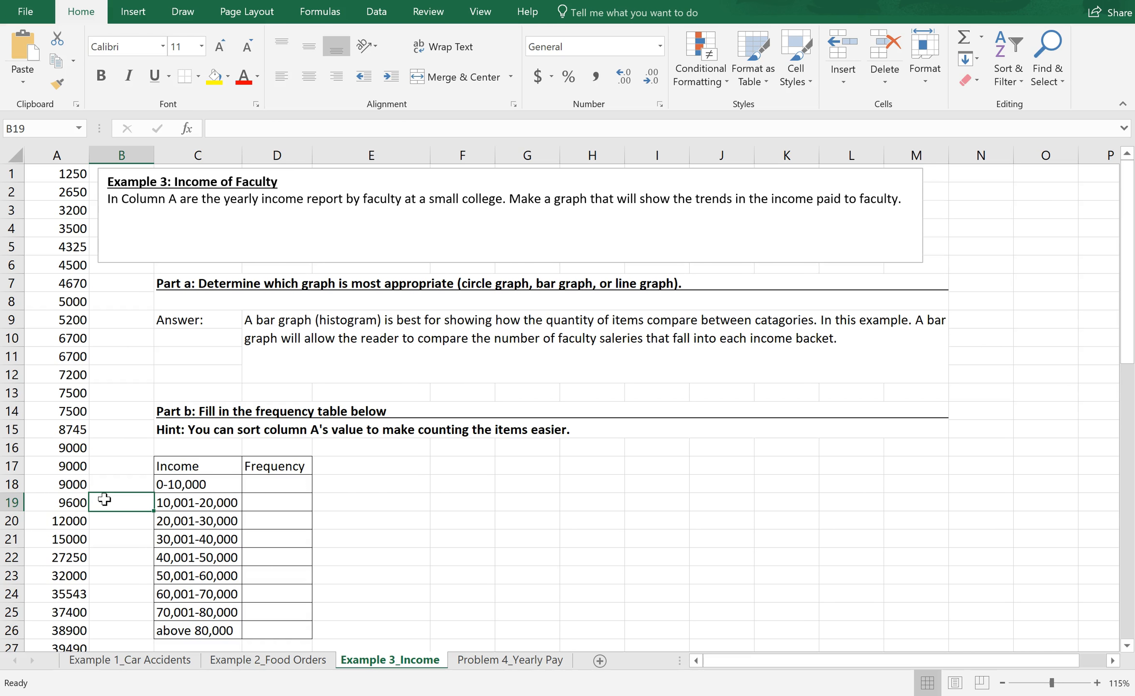
left_click(279, 483)
type("19")
key("Return")
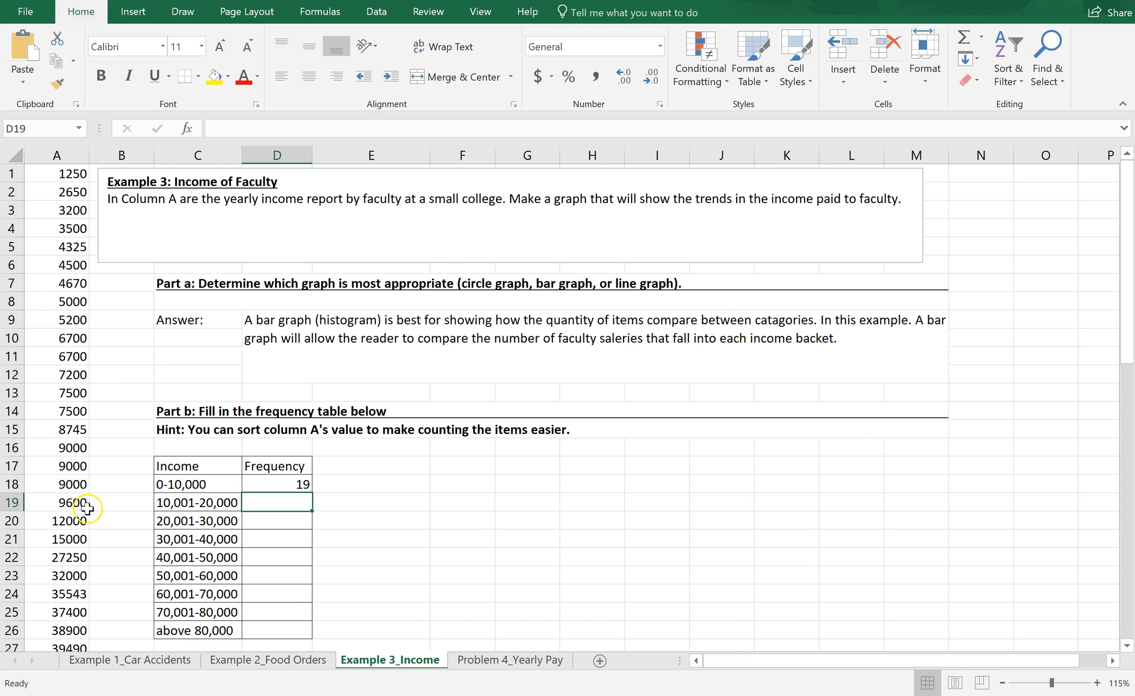
Step: Enter frequencies of 2 for the 10,001-20,000 income bracket and 1 for the 20,001-30,000 bracket
left_click_drag(1126, 340, 1126, 340)
double_click(268, 503)
type("2")
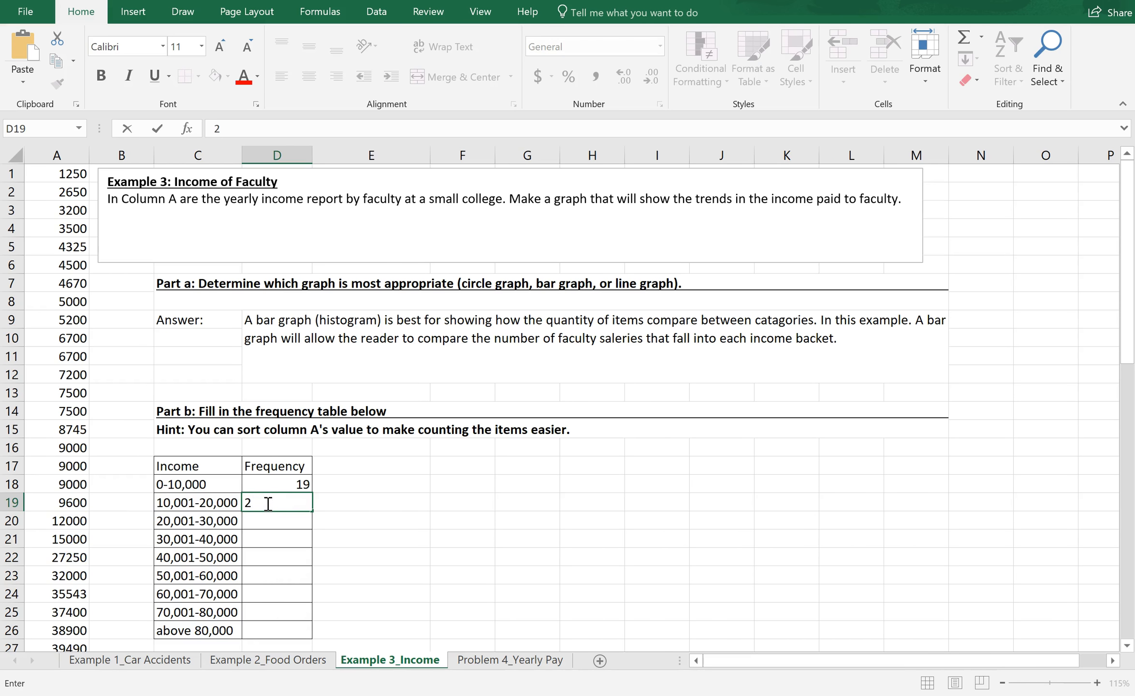
key("Return")
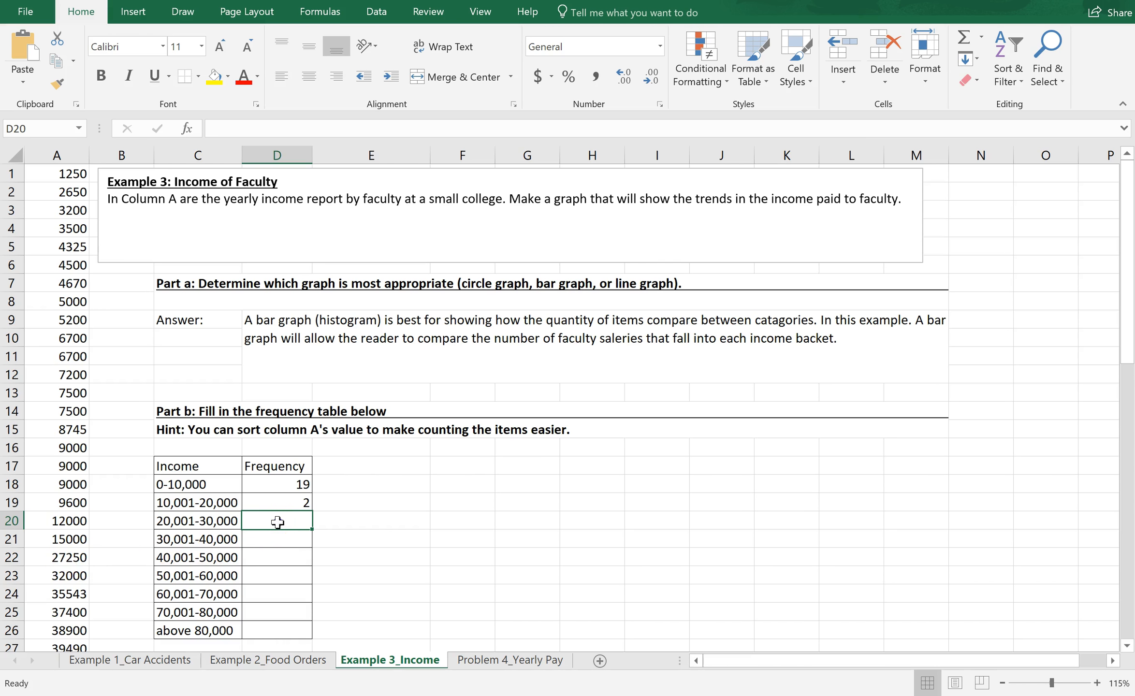
type("1")
key("Return")
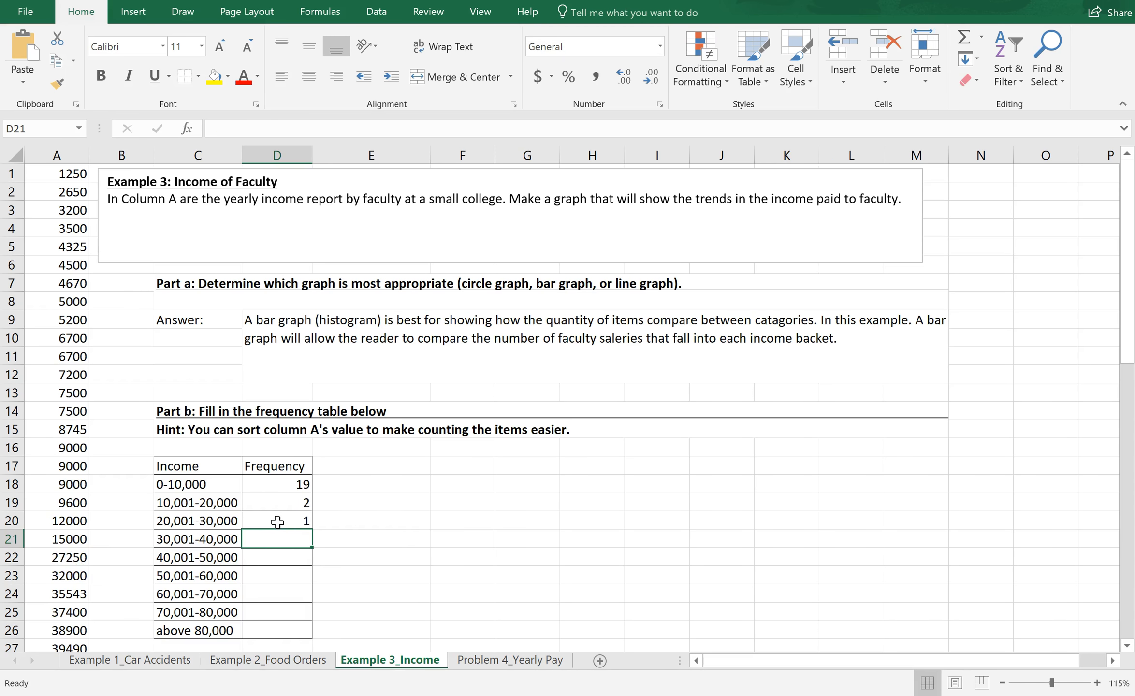
Step: Count the column A incomes in the 30,001-40,000 bracket and enter 6 as its frequency
left_click(75, 577)
key("Down")
key("Down")
key("Down")
key("Down")
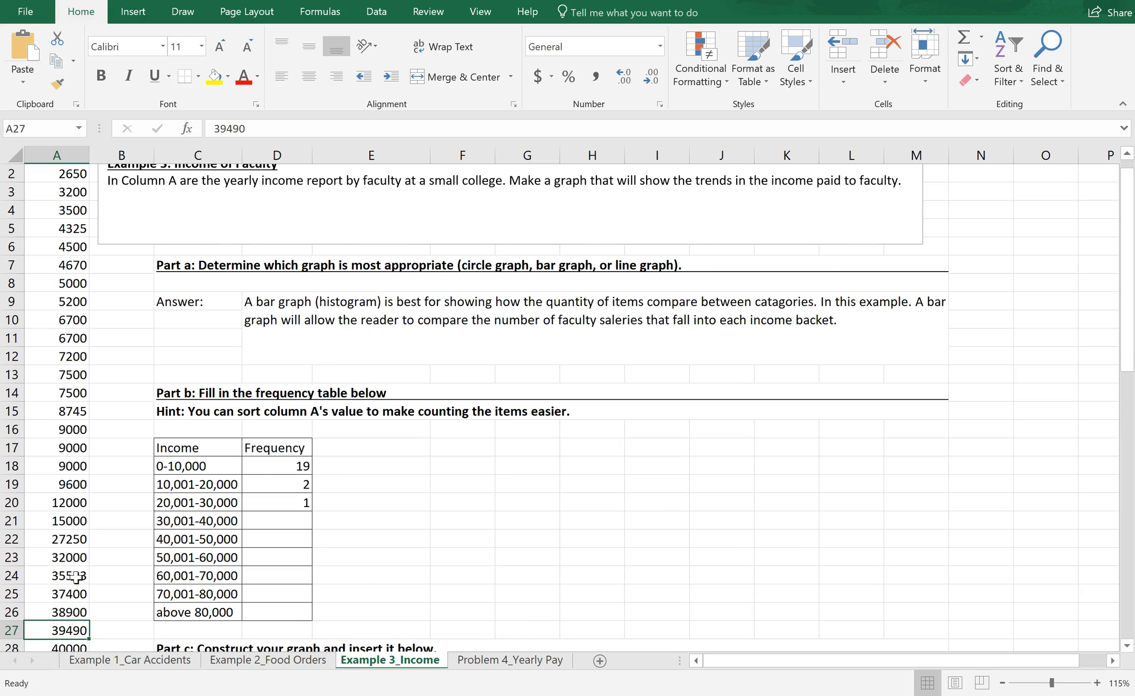
key("Down")
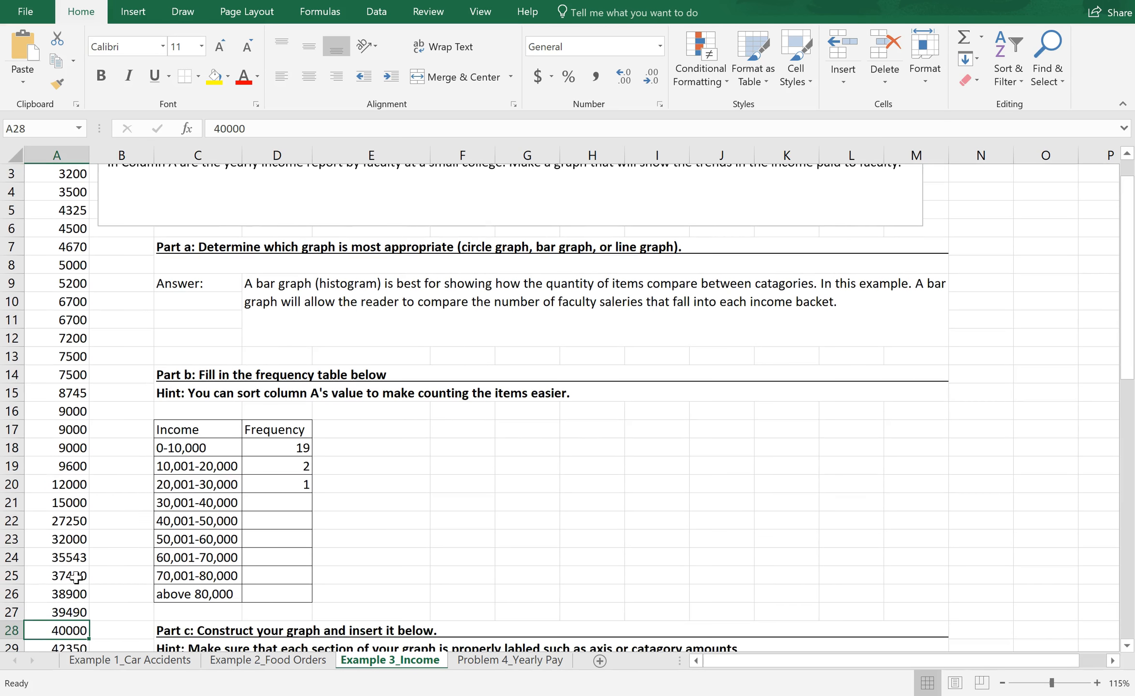
left_click(300, 502)
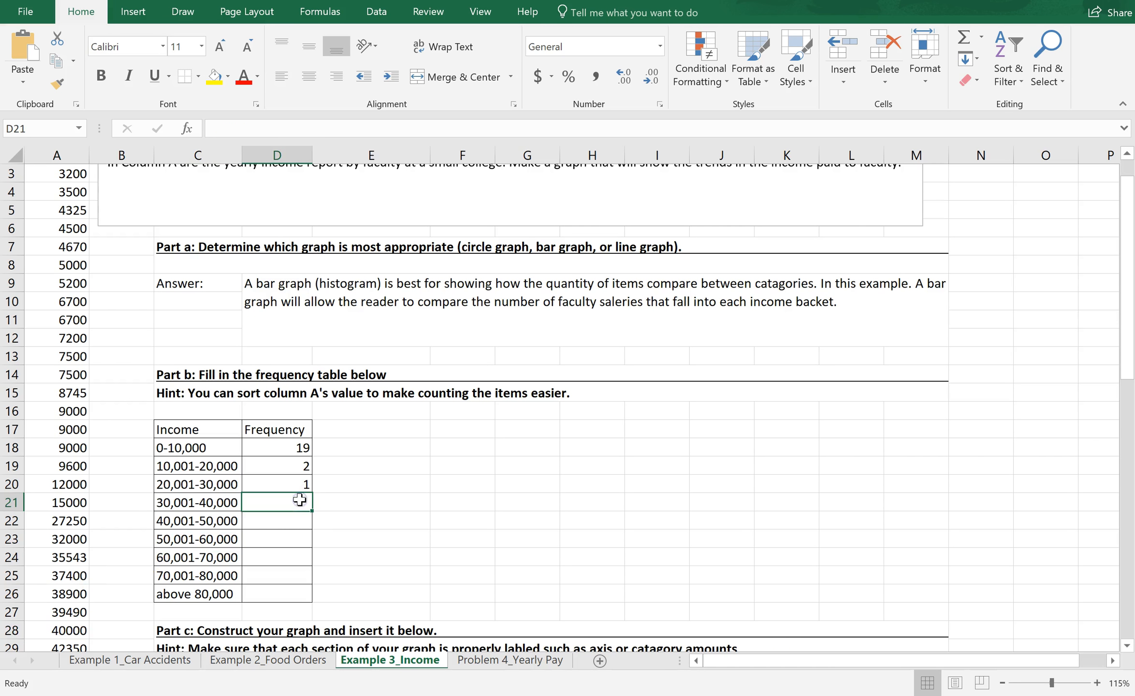
type("6")
key("Return")
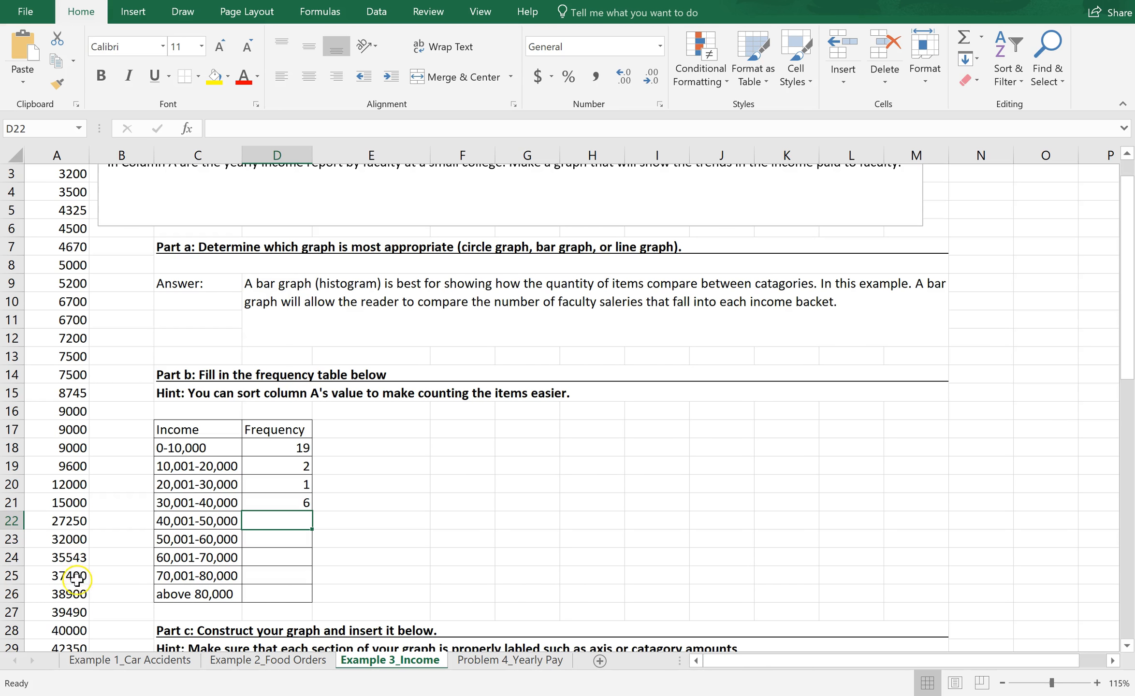
Step: Count the column A incomes in the 40,001-50,000 bracket and enter 11 as its frequency
left_click(78, 647)
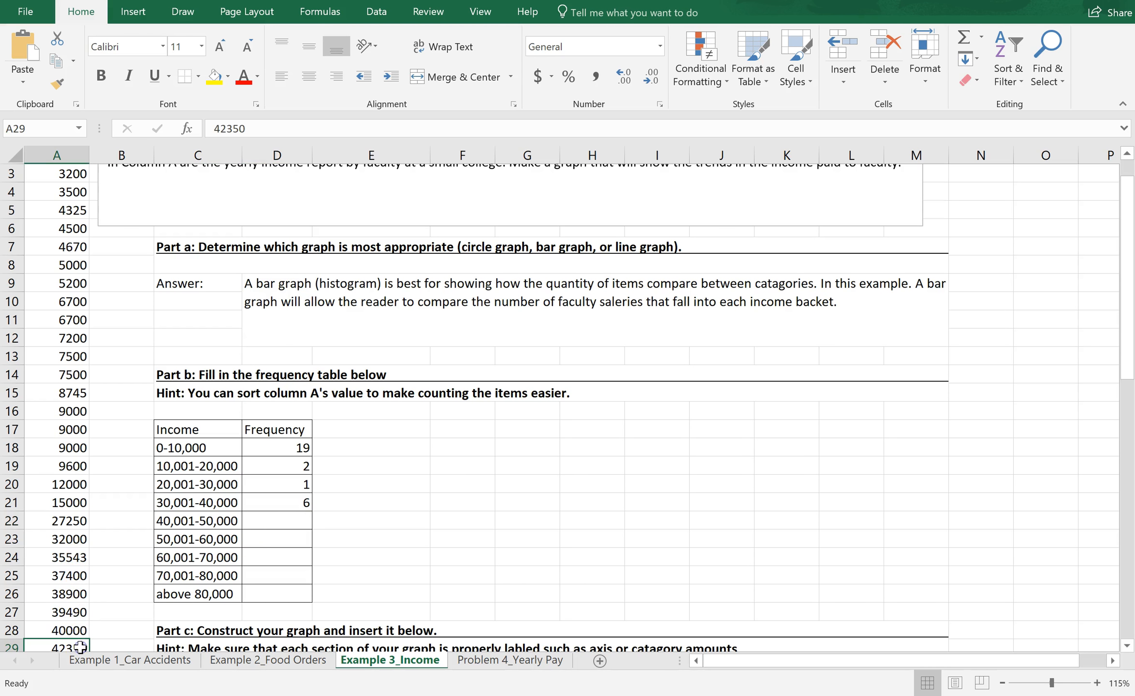
key("Down")
key("Down")
key("Down")
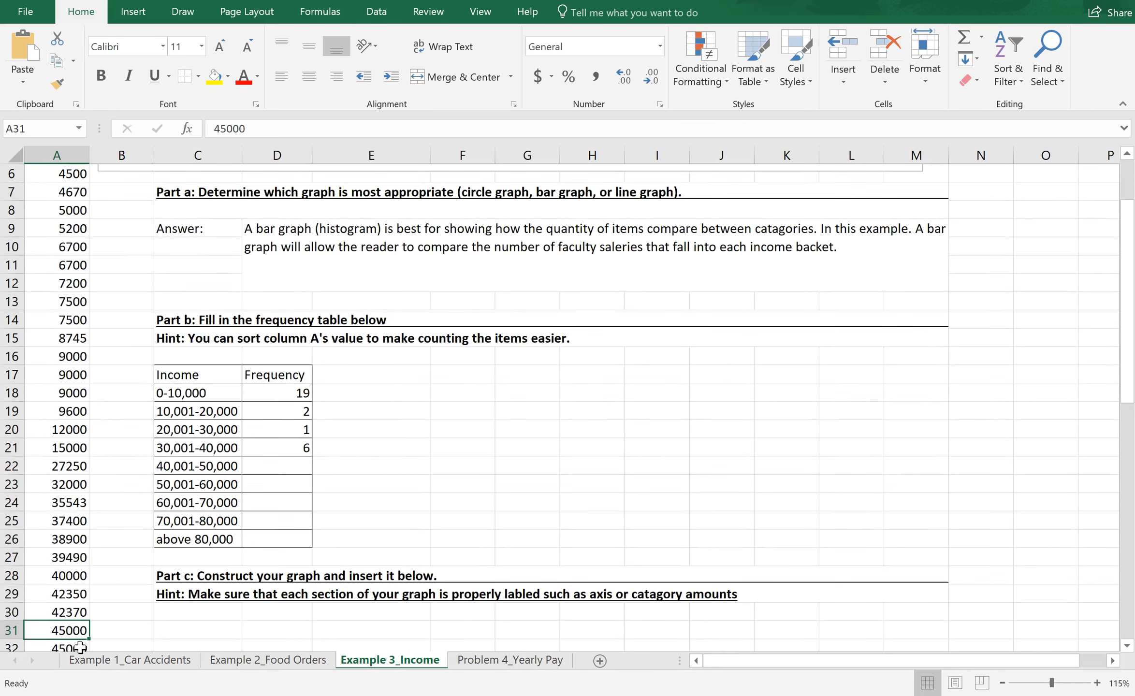
key("Down")
key("Down")
key("Down")
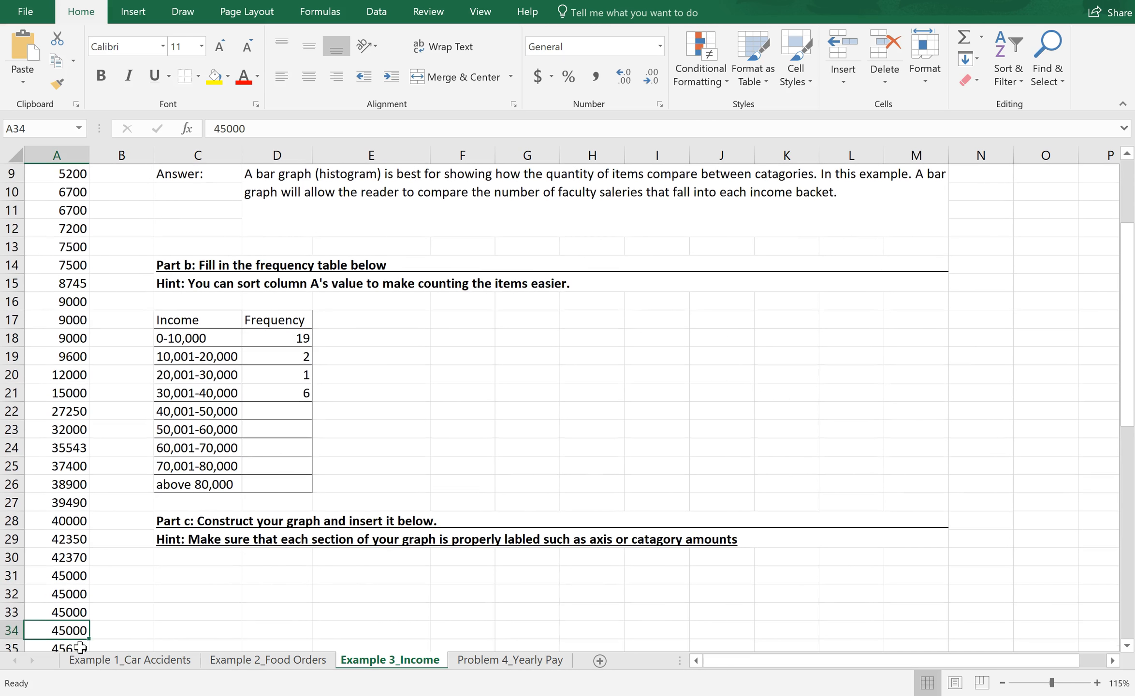
key("Down")
key("Down")
key("Down")
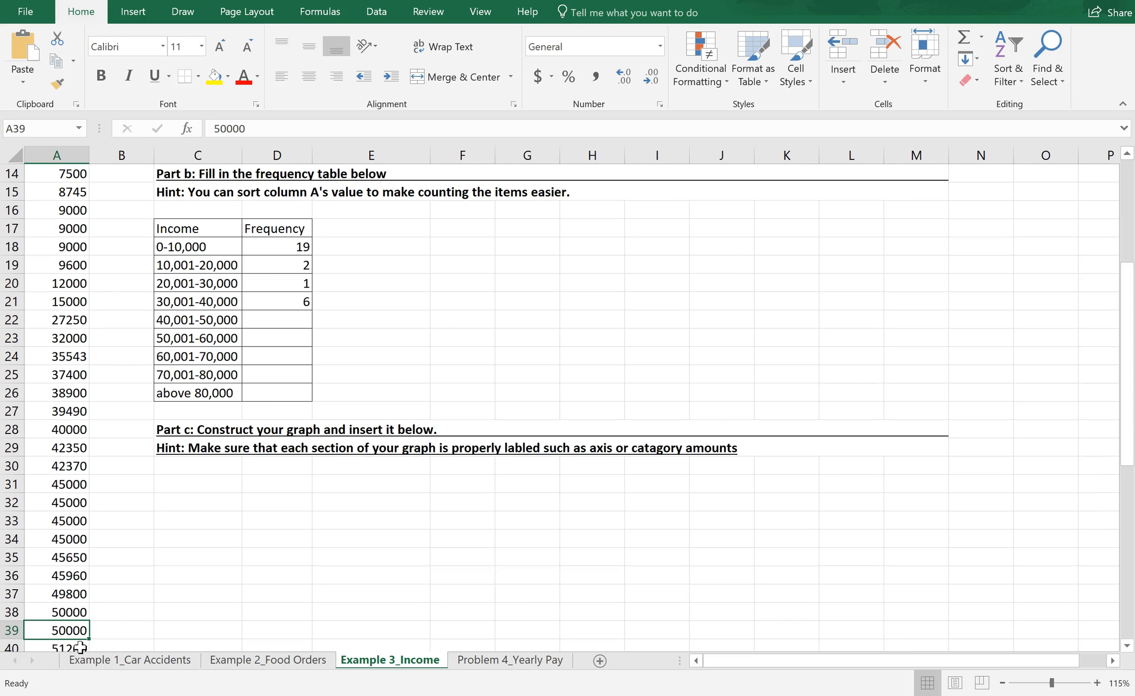
double_click(291, 320)
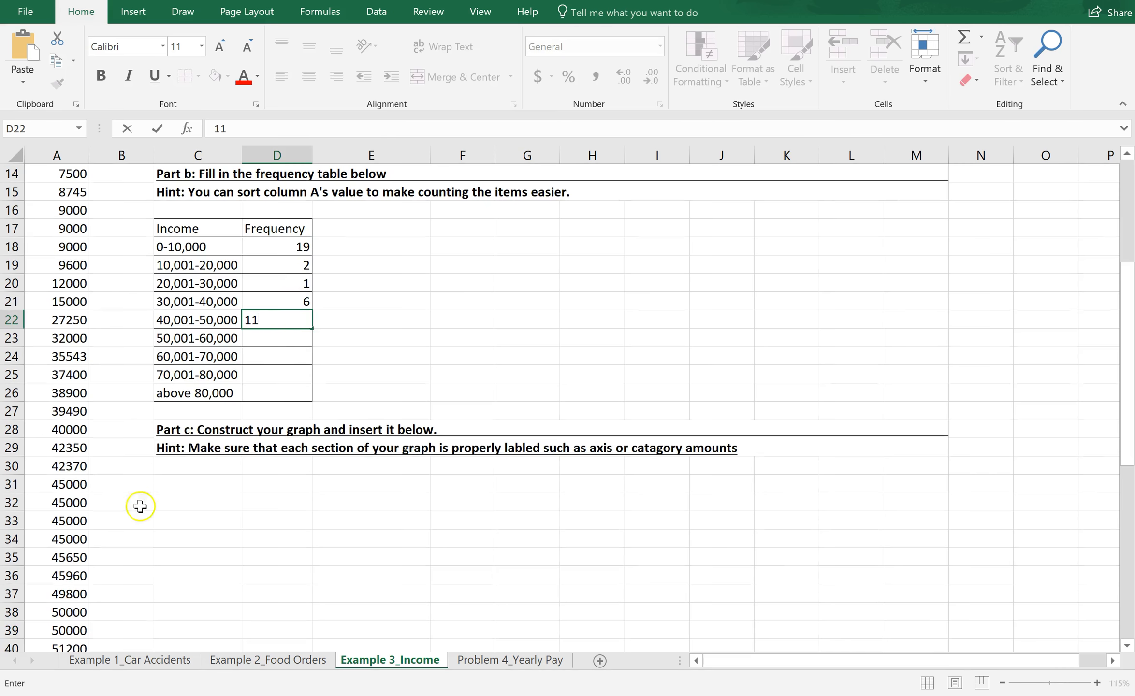
Step: Count the column A incomes in the 50,001-60,000 bracket and enter 10 as its frequency
left_click(74, 643)
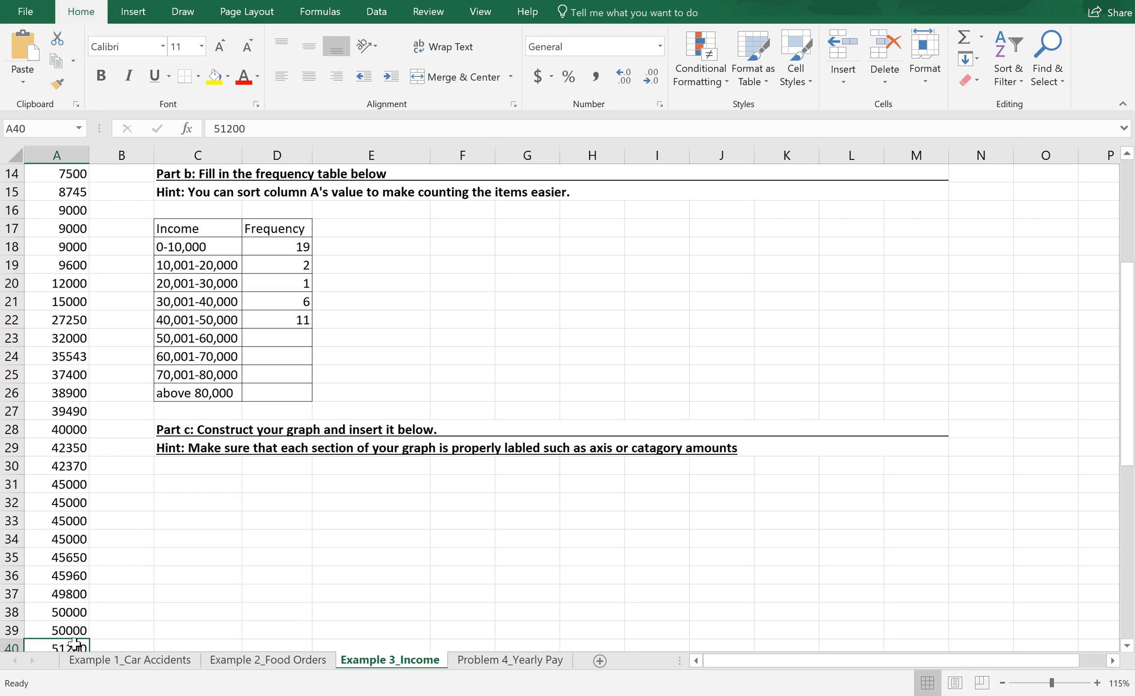
key("Down")
key("Down")
key("Down")
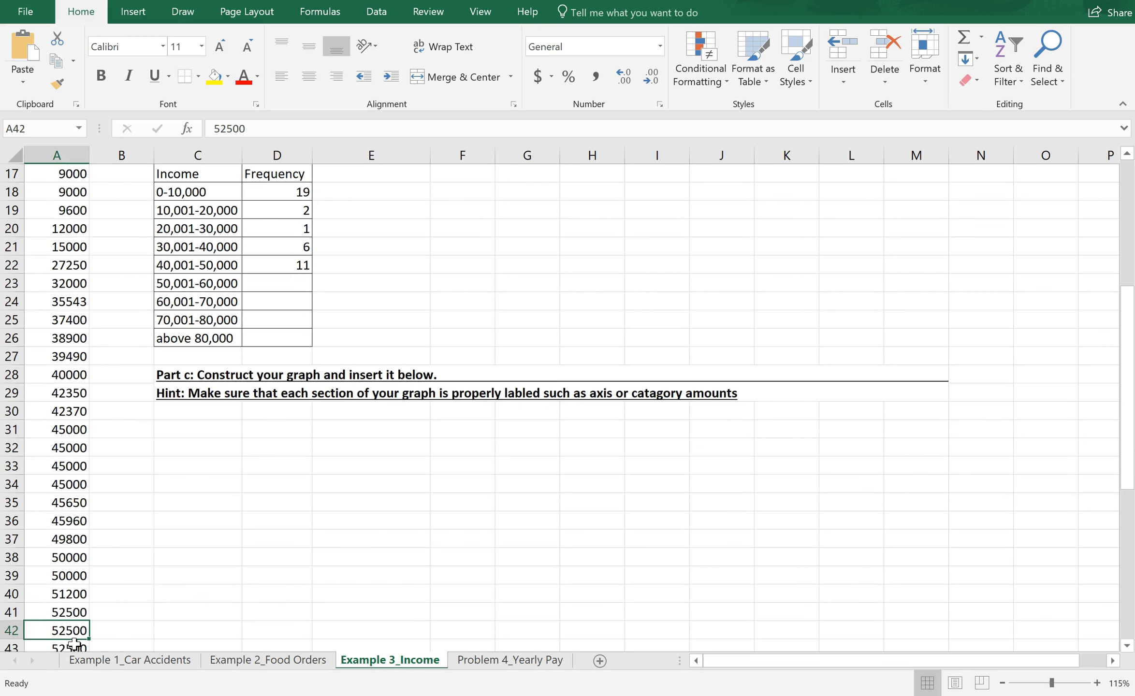
key("Down")
key("Down")
key("Down")
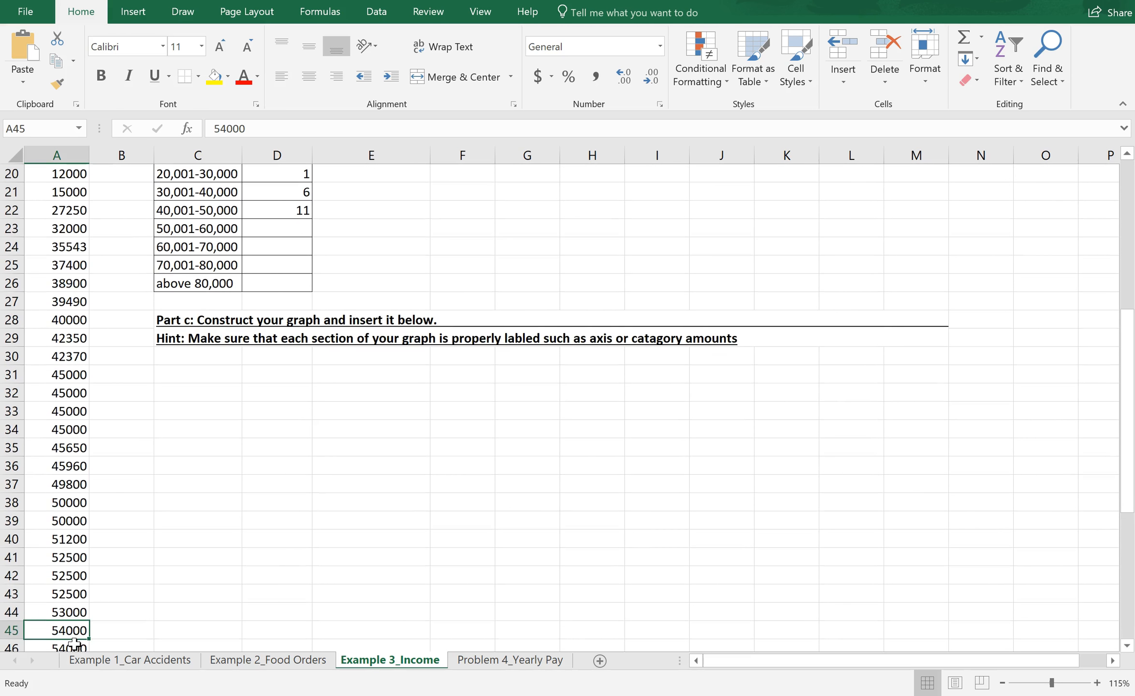
key("Down")
key("Down")
key("Down")
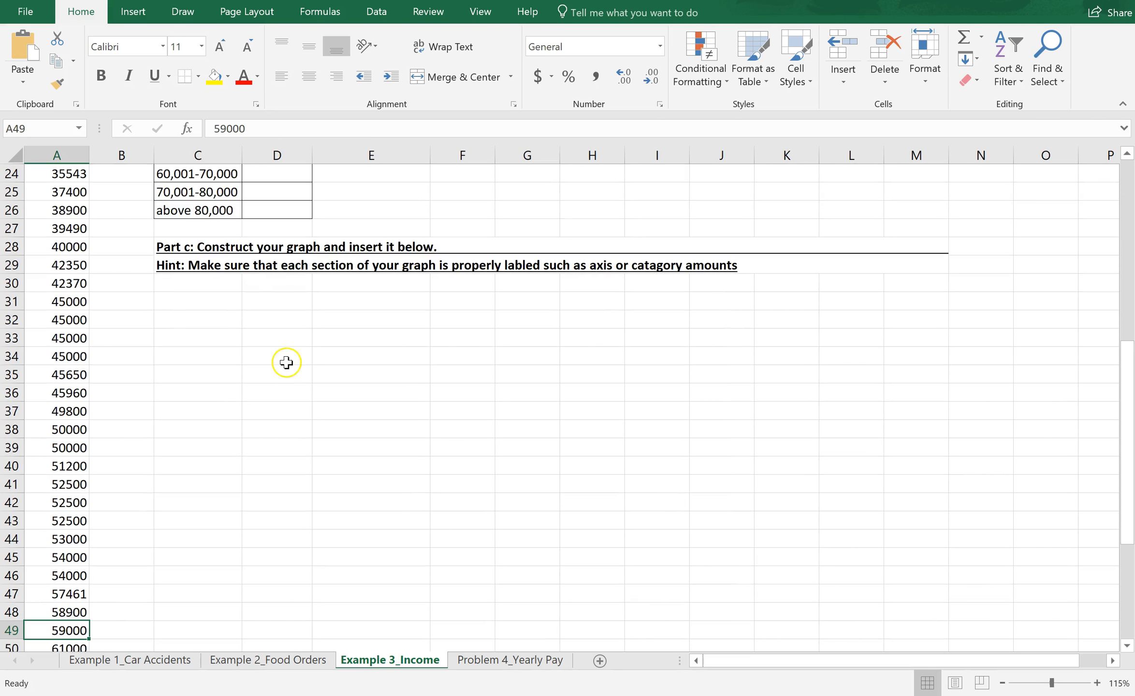
left_click_drag(1123, 500, 1122, 473)
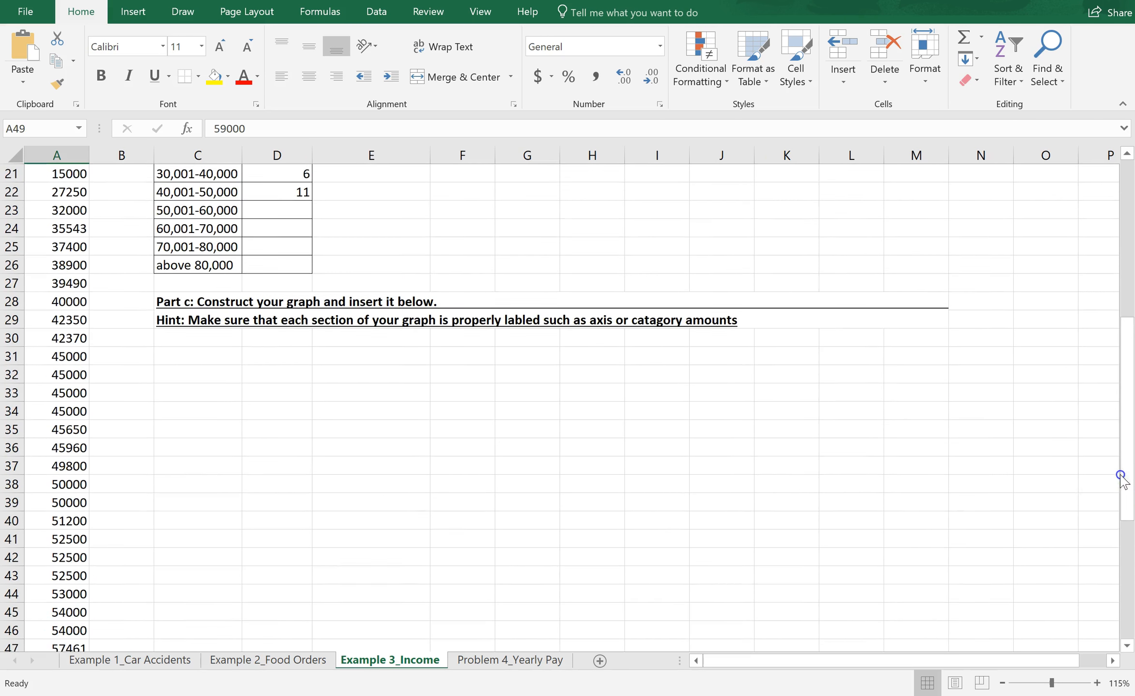
left_click(286, 209)
type("10")
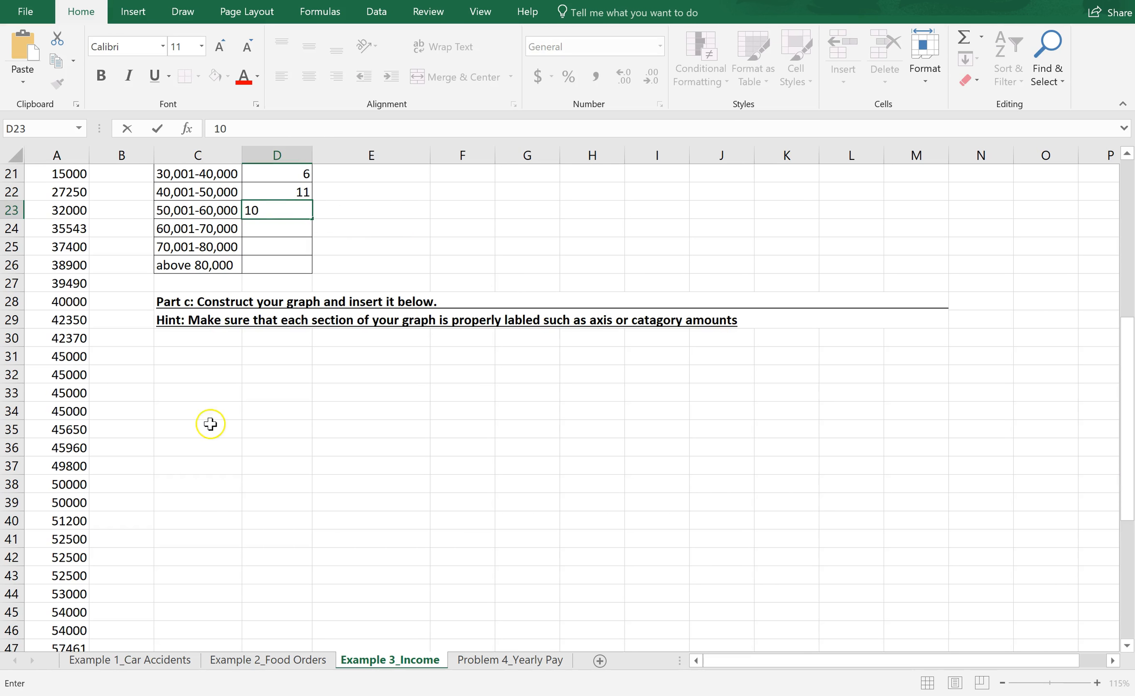
left_click_drag(1122, 375, 1123, 419)
type("0")
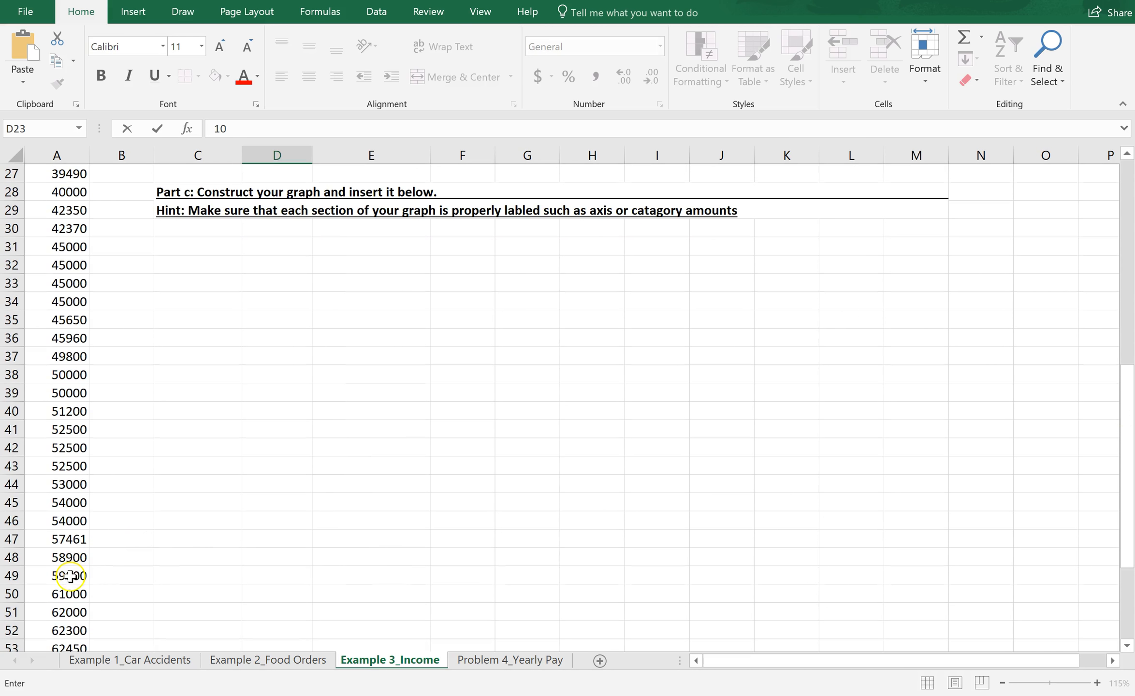
Step: Count the column A incomes in the 60,001-70,000 bracket and enter 6 as its frequency
left_click(80, 595)
key("Down")
key("Down")
key("Down")
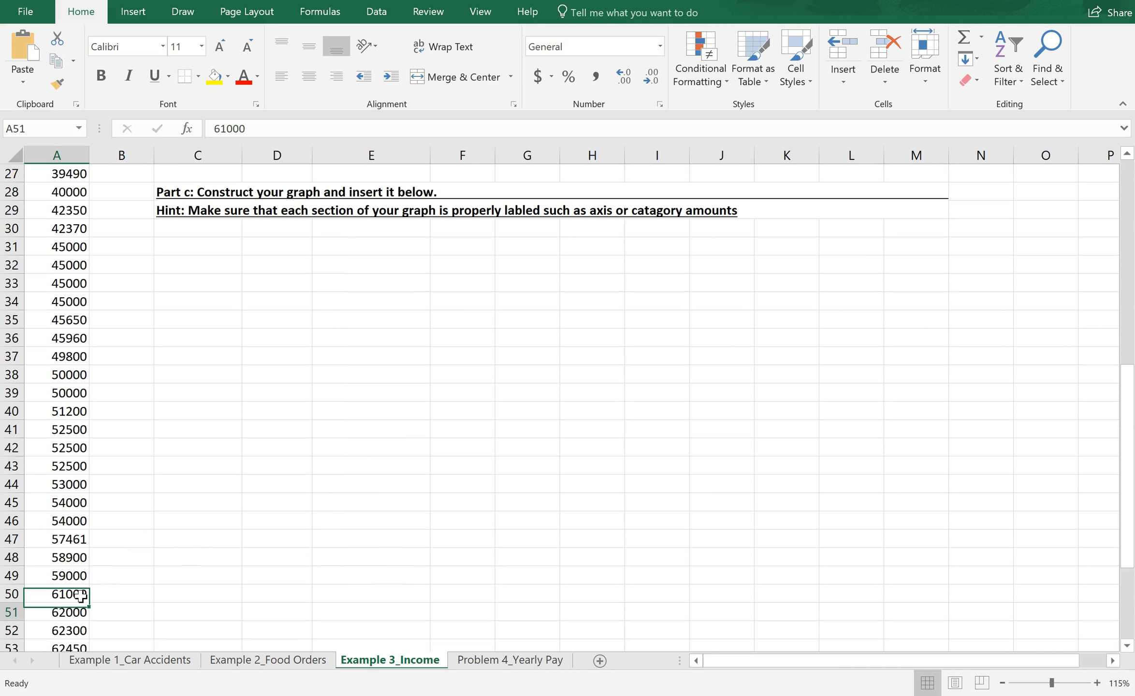
key("Down")
key("Down")
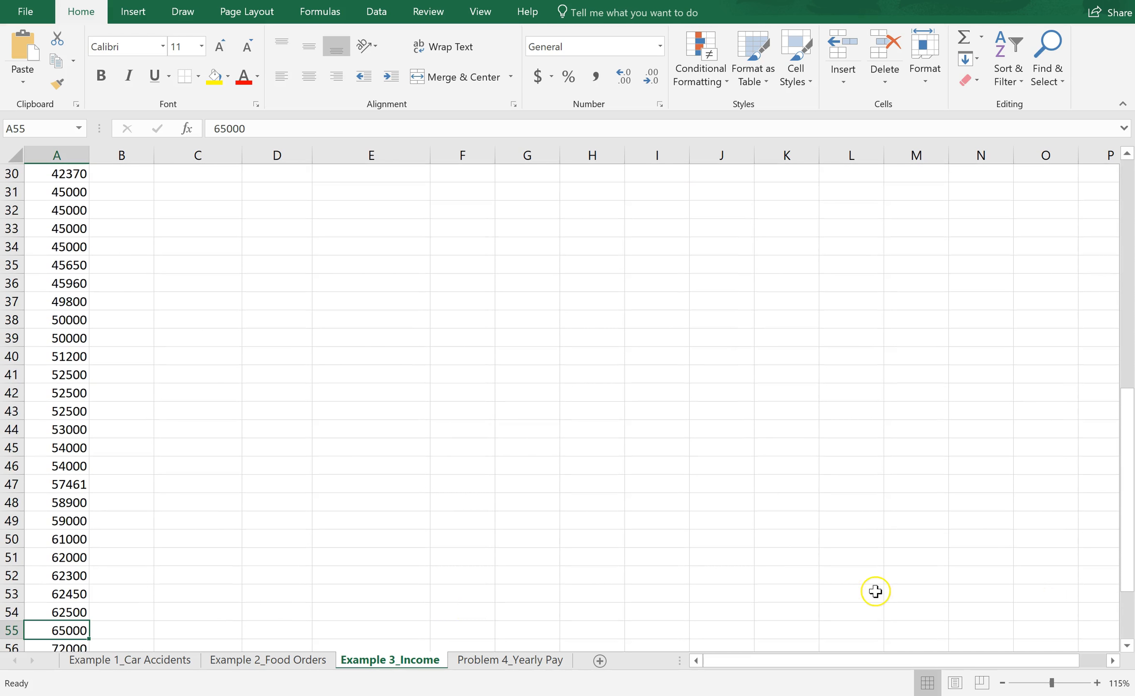
left_click_drag(1132, 544, 1119, 446)
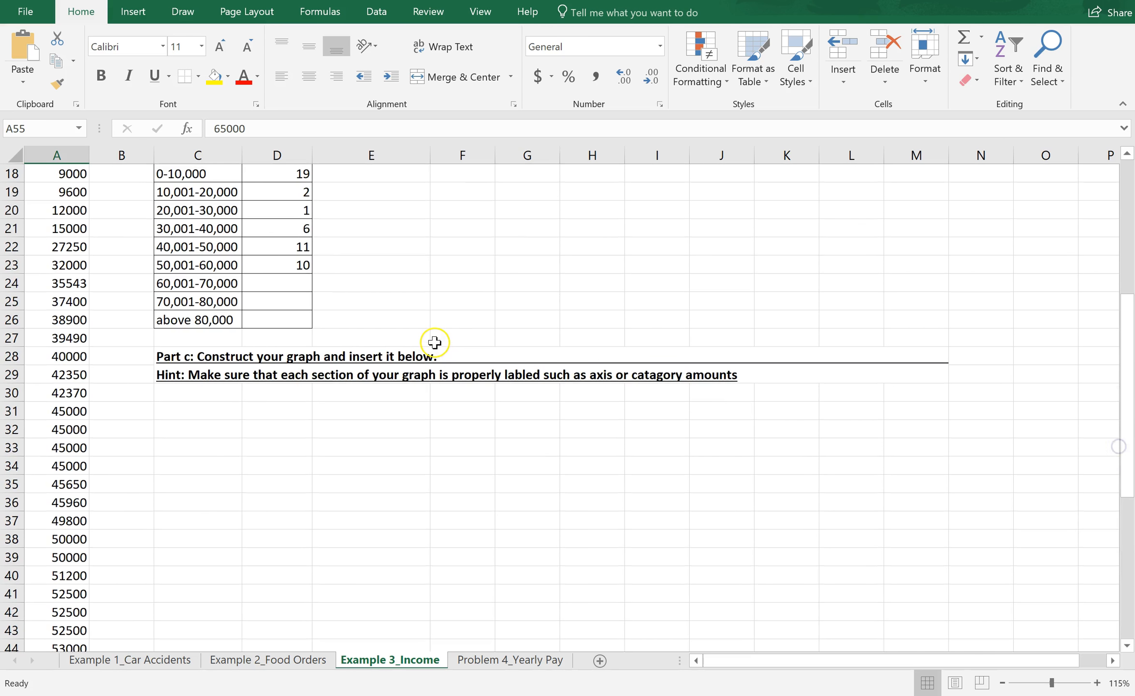
left_click(274, 282)
type("6")
key("Return")
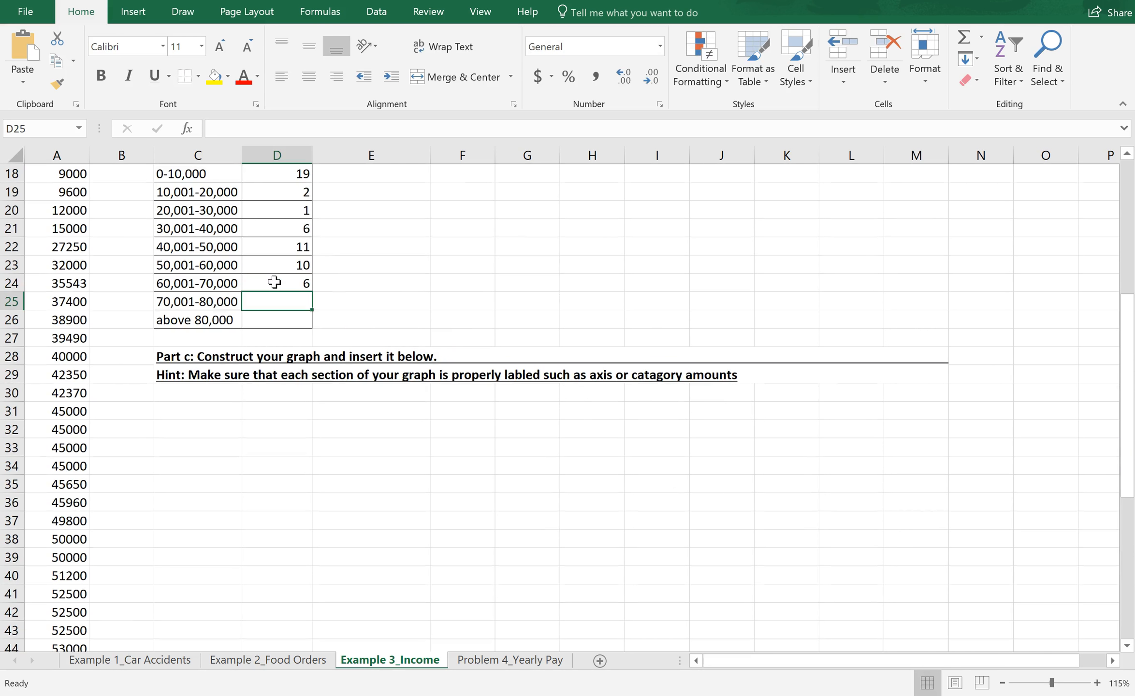
Step: Count the column A incomes in the 70,001-80,000 bracket and enter 3 as its frequency
left_click_drag(1123, 412, 1115, 538)
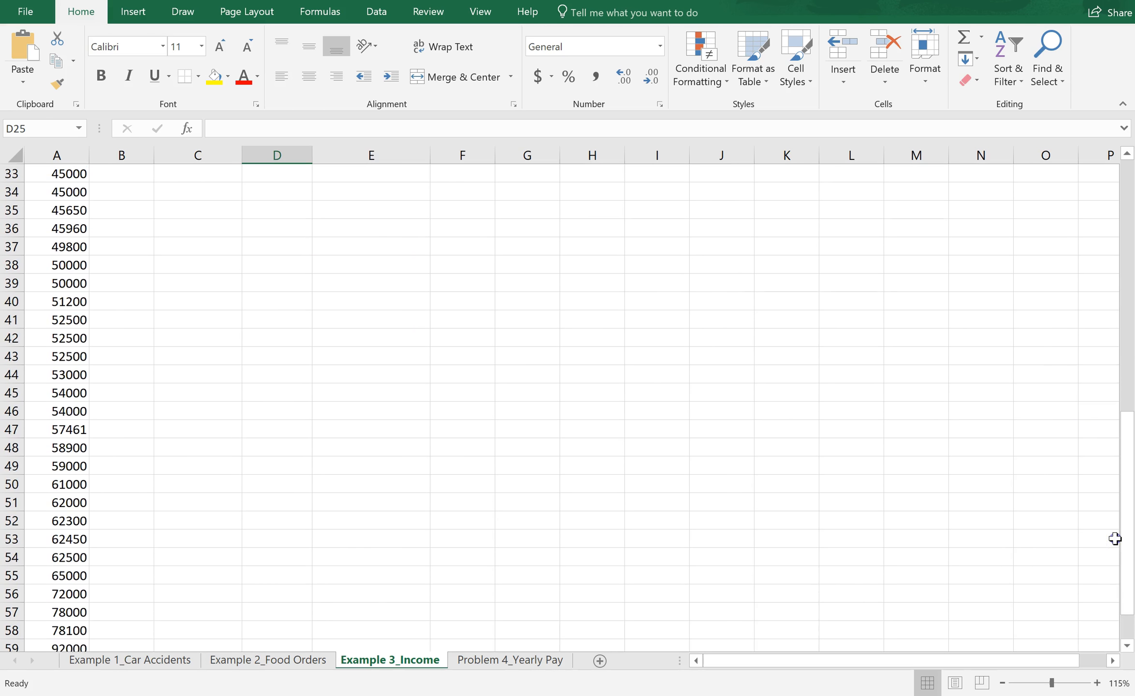
left_click(78, 599)
key("Down")
key("Down")
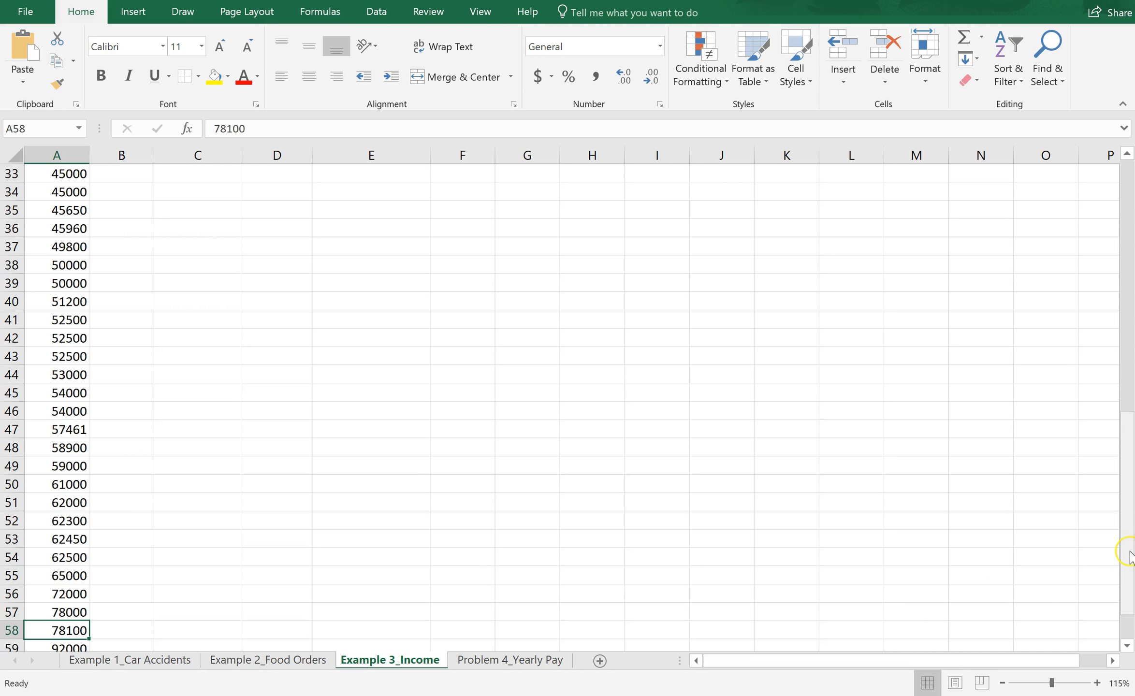
left_click_drag(1123, 547, 1132, 442)
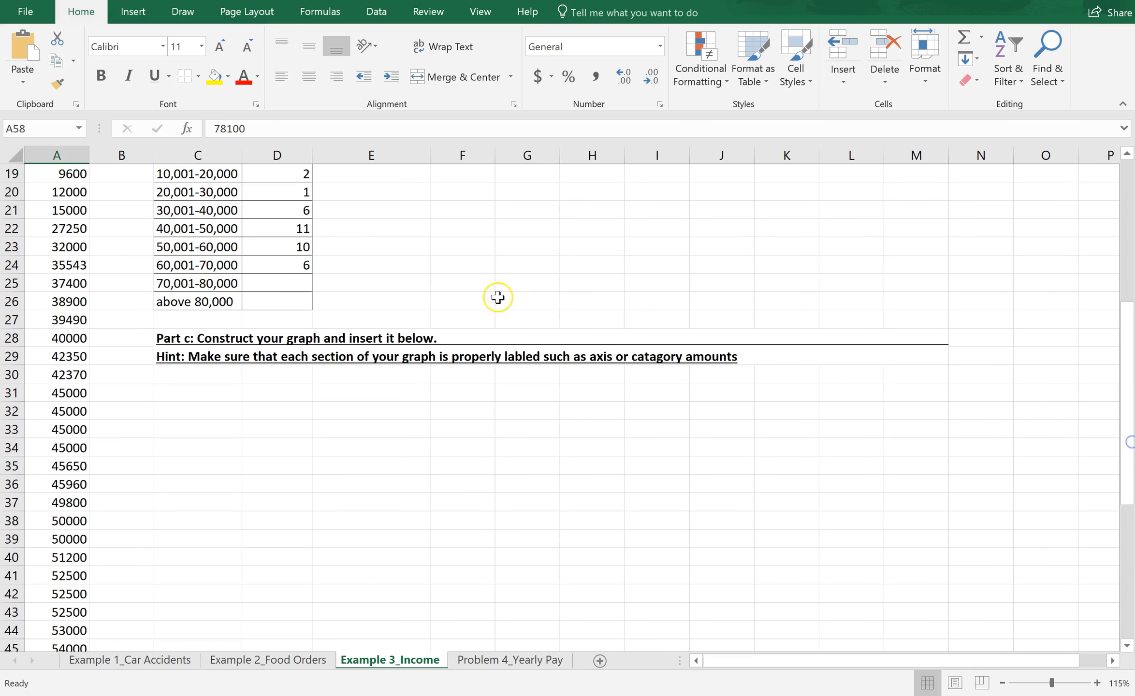
left_click(274, 281)
type("3")
key("Return")
Step: Count the column A incomes above 80,000 and enter 2 as that bracket's frequency
left_click_drag(1128, 500, 1116, 624)
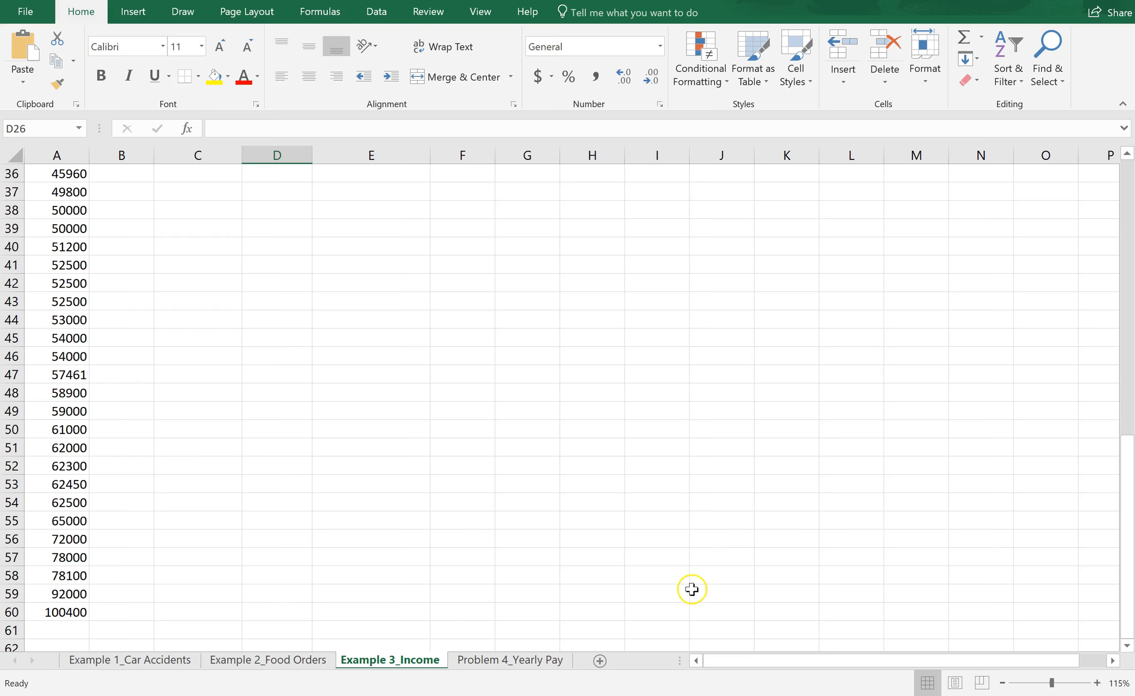
left_click_drag(1130, 556, 1124, 372)
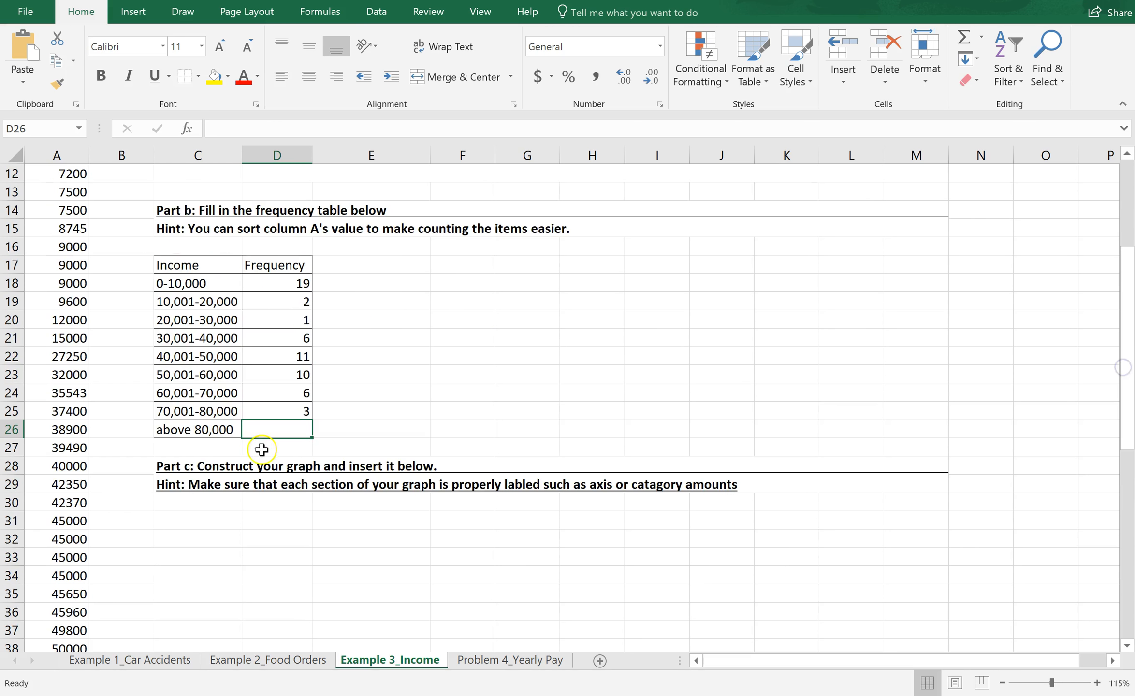
double_click(290, 429)
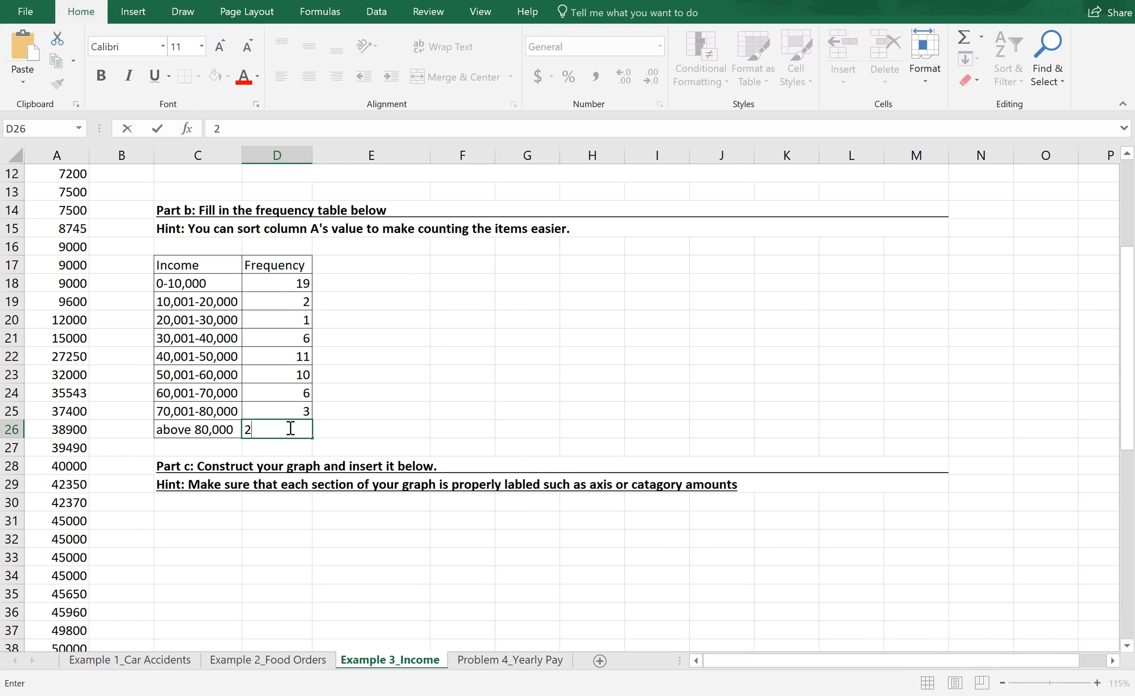
key("Return")
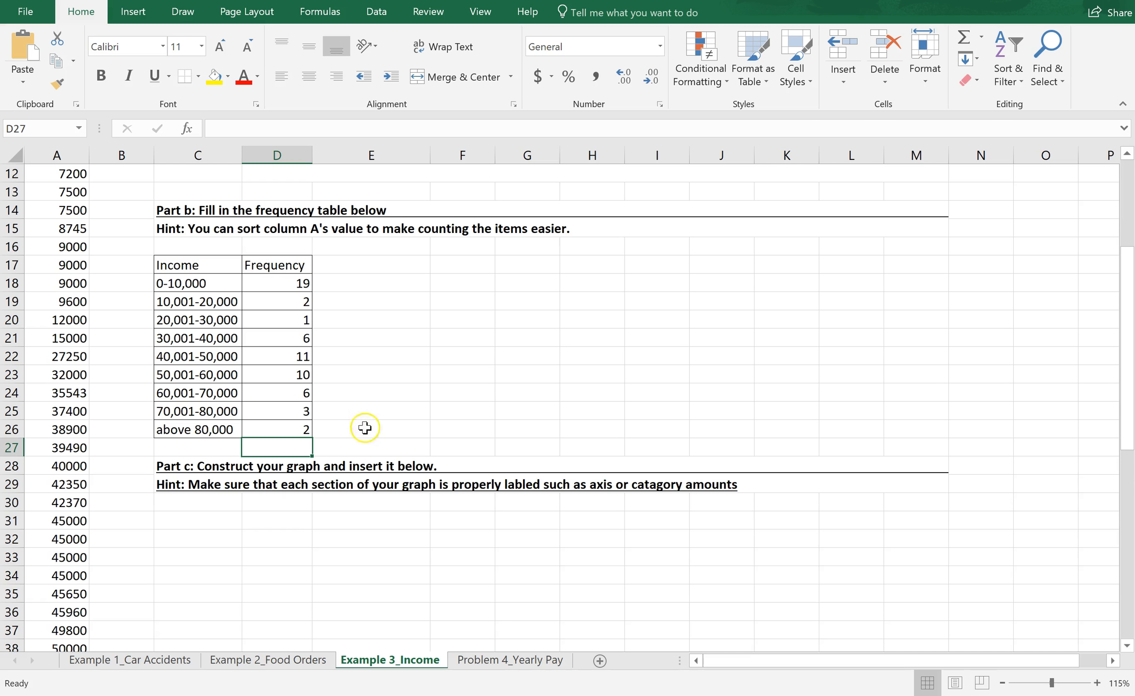
Step: Insert a histogram of the income brackets and frequencies in C18:D26 and place it below the Part c hint
left_click_drag(1132, 362, 1132, 430)
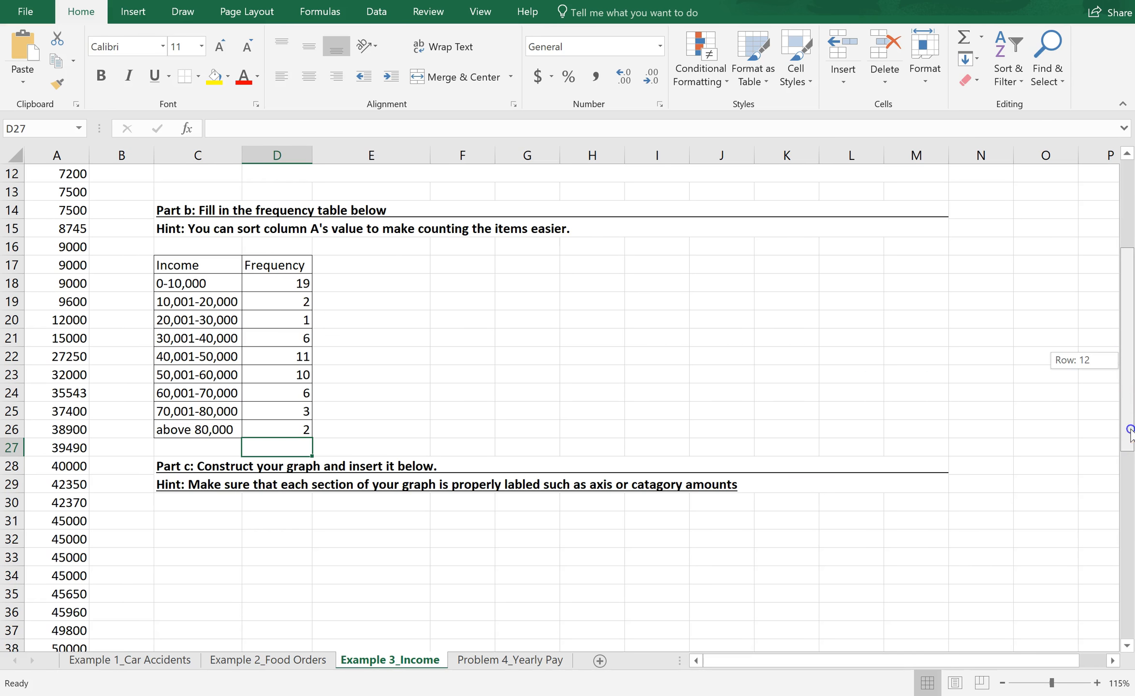
left_click_drag(1132, 382, 1109, 312)
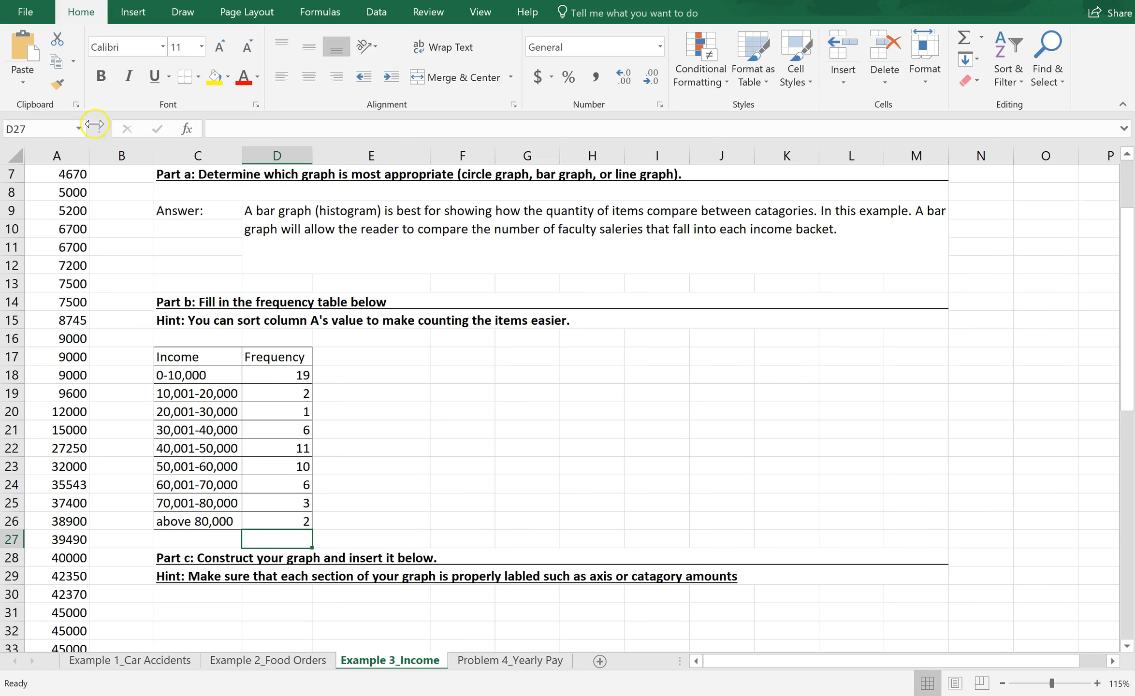
left_click(200, 375)
left_click_drag(201, 375, 276, 525)
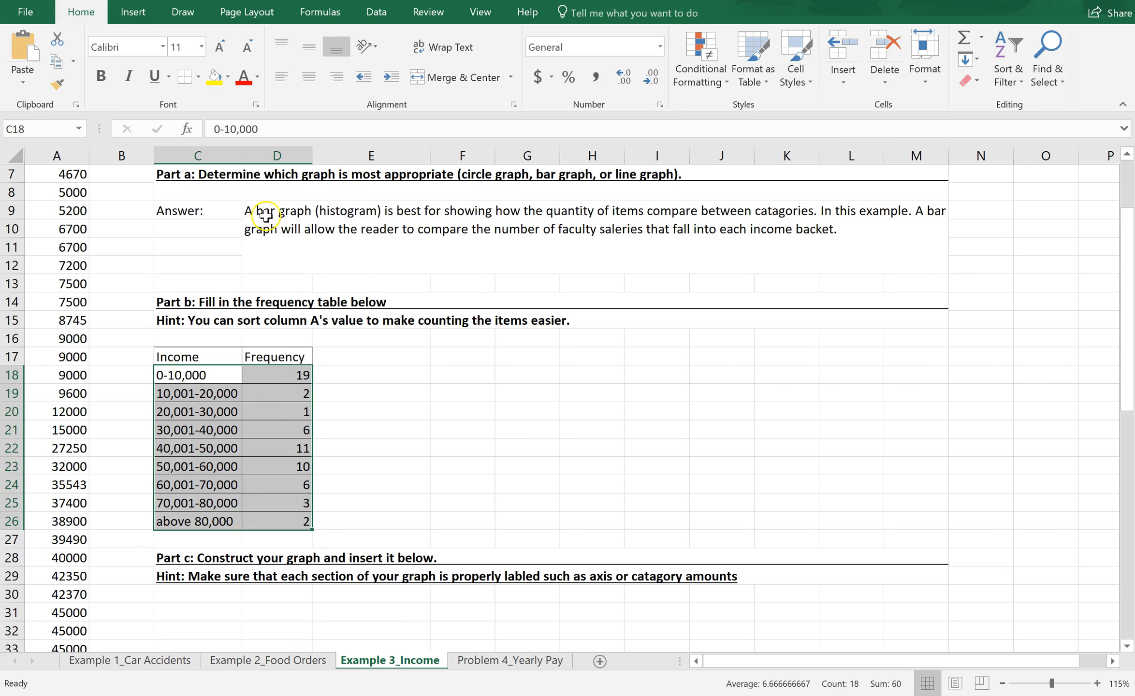
left_click(141, 12)
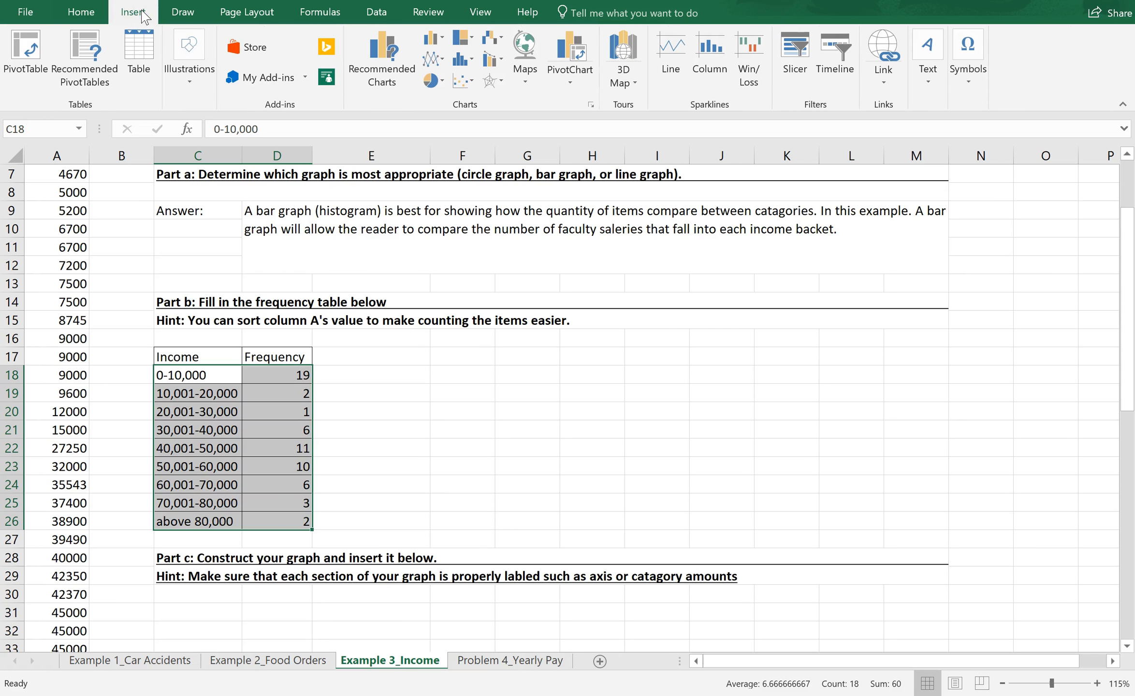
left_click(467, 61)
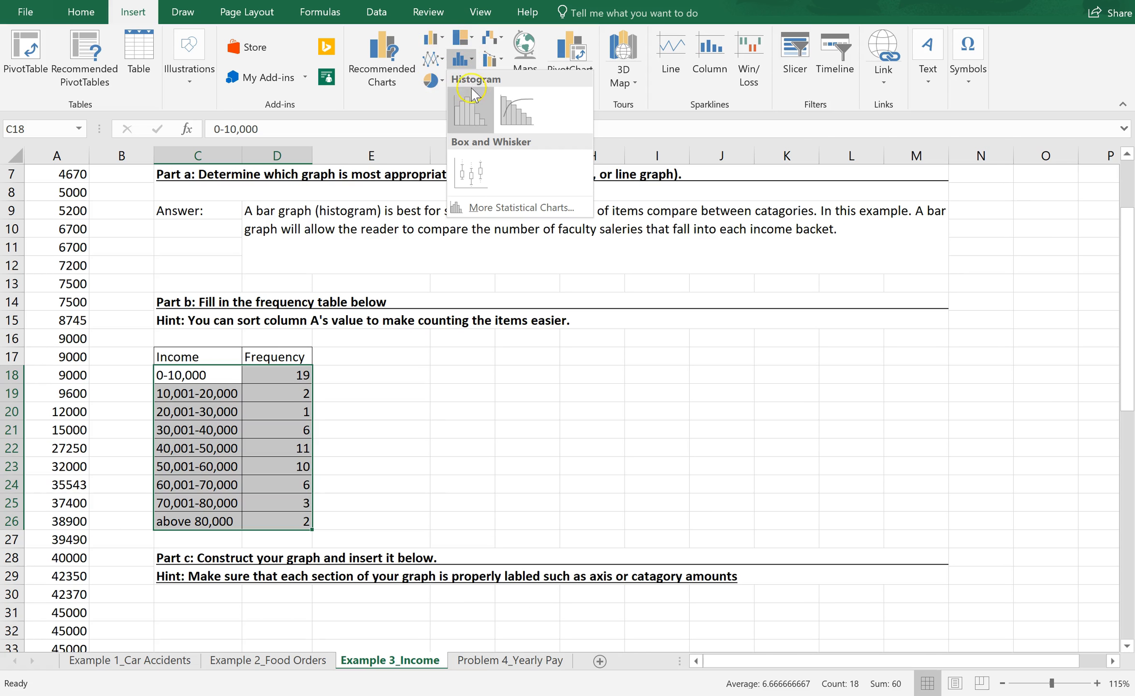
left_click(472, 111)
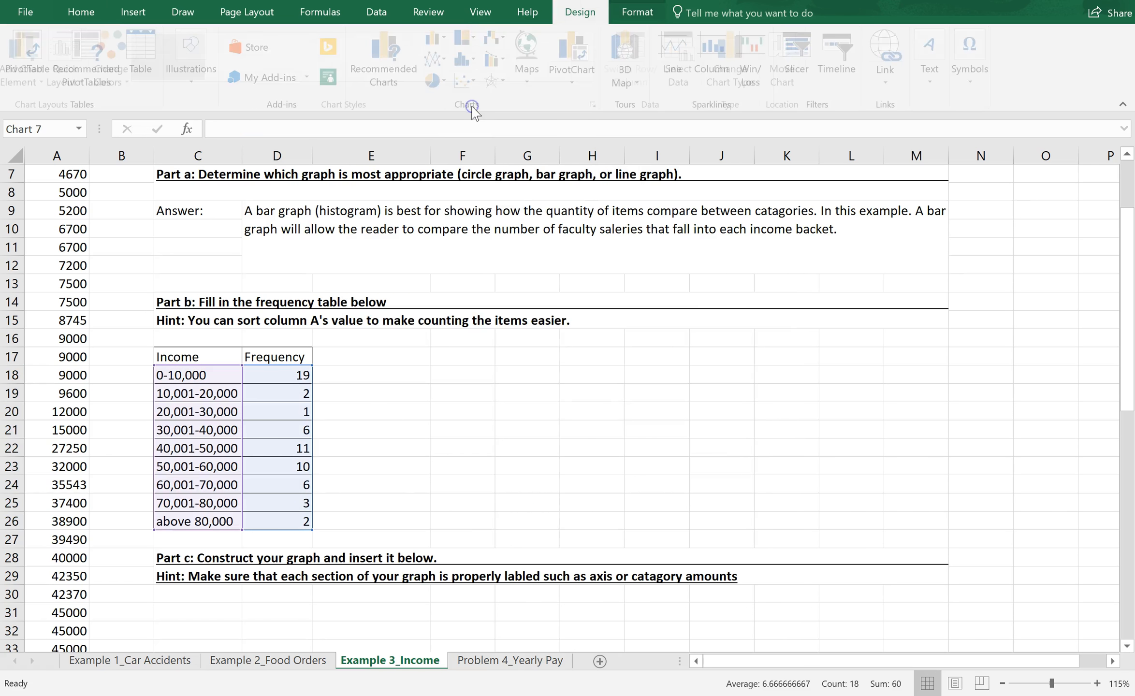
left_click_drag(452, 288, 332, 613)
left_click_drag(1127, 327, 1121, 461)
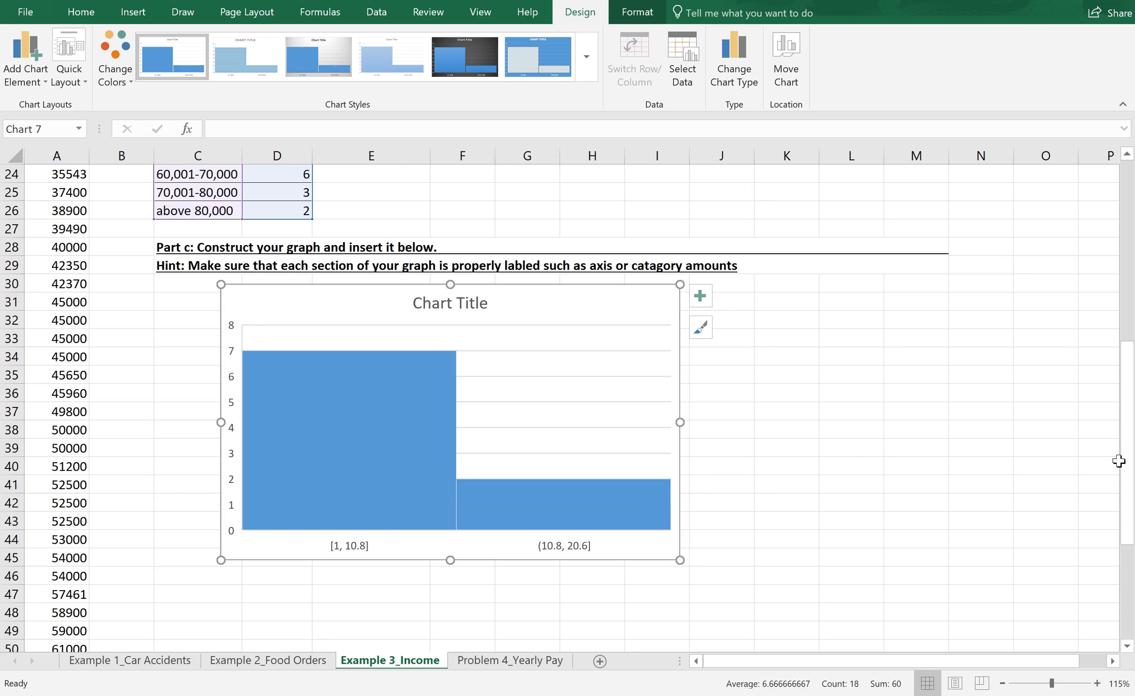
Step: Group the income histogram's horizontal axis bins by category so the bars follow the salary brackets
double_click(348, 548)
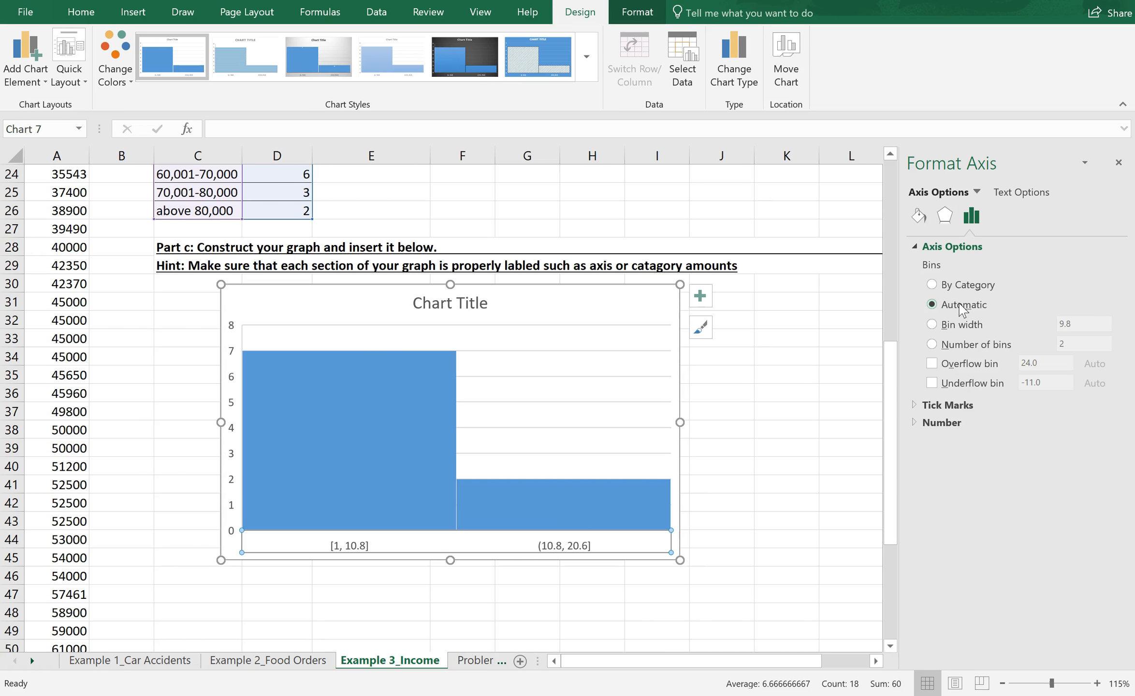
left_click(932, 286)
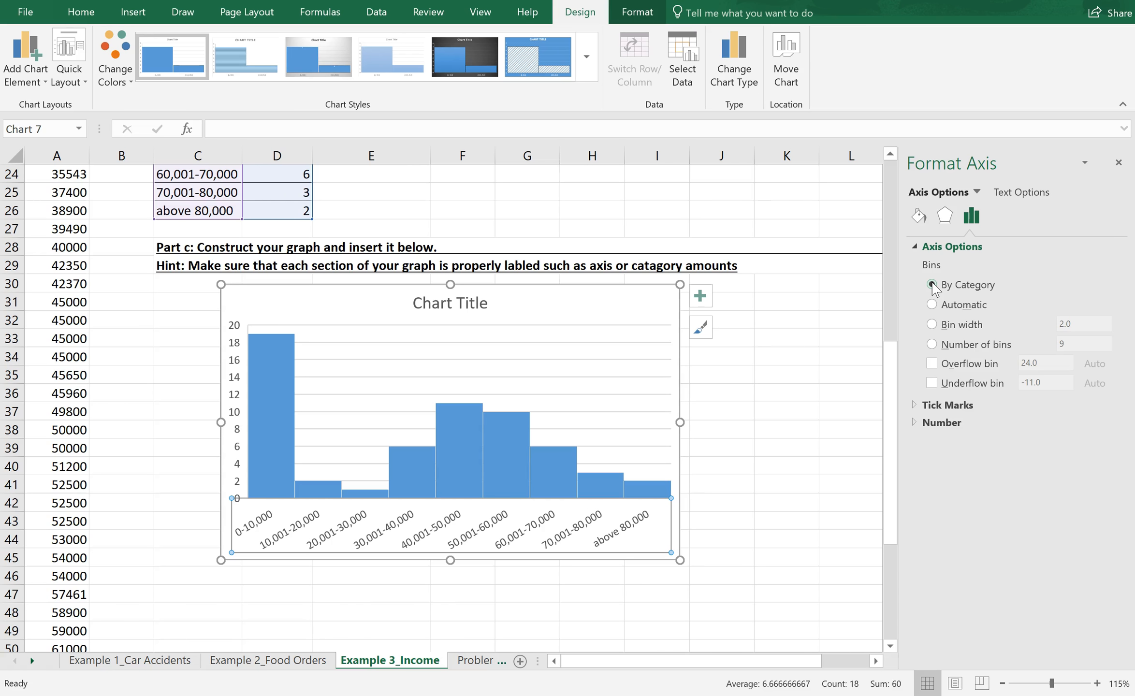
left_click(928, 422)
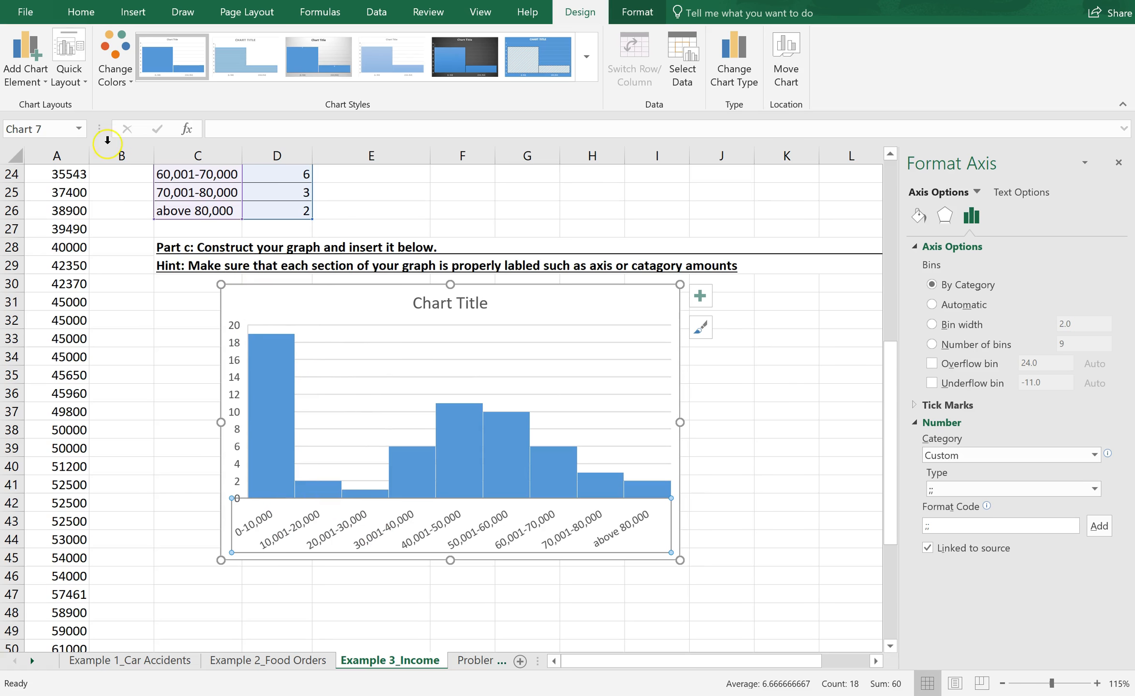
Step: Add primary horizontal and primary vertical axis titles to the income histogram
left_click(45, 68)
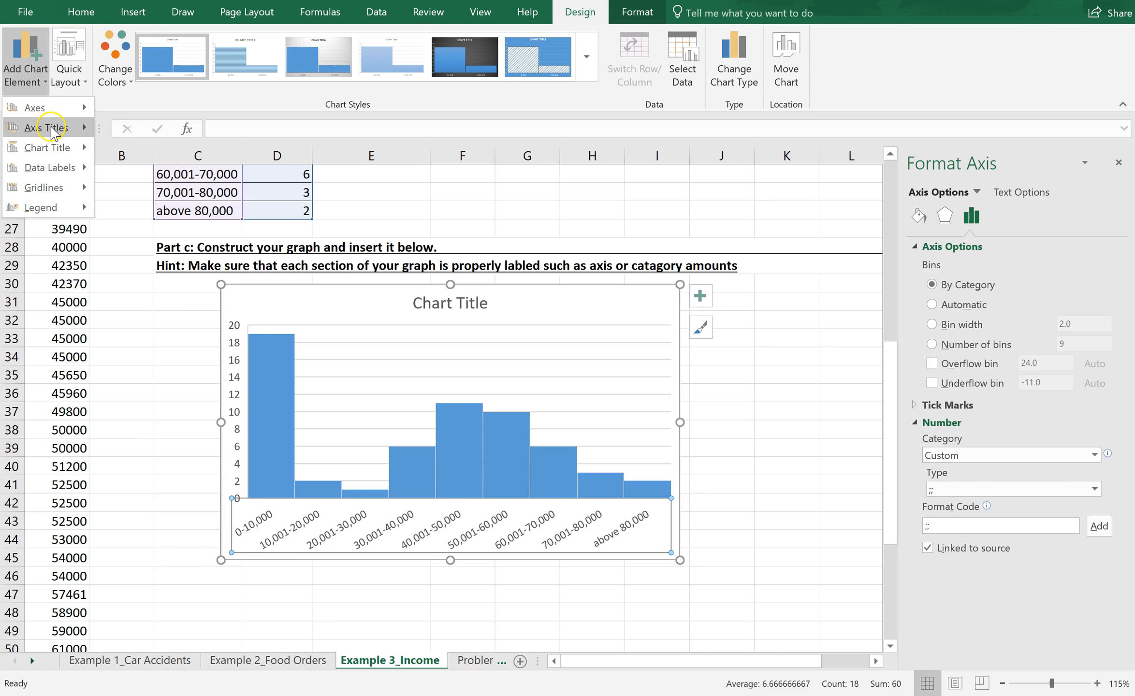
left_click(51, 130)
left_click(174, 135)
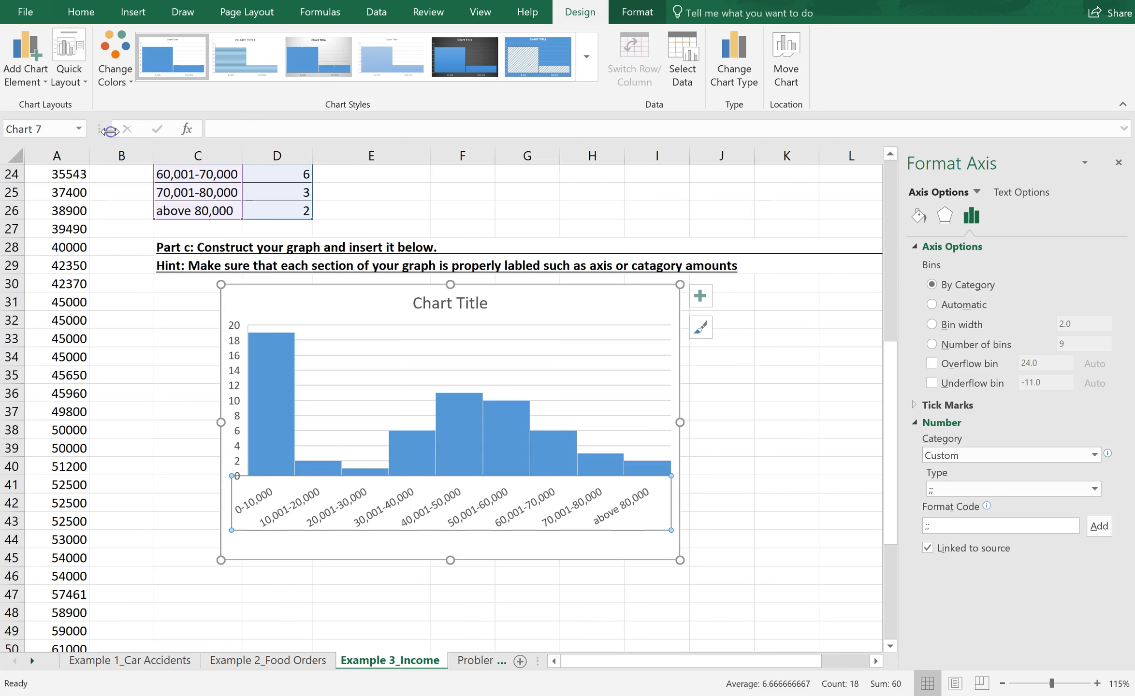
left_click(31, 73)
left_click(47, 128)
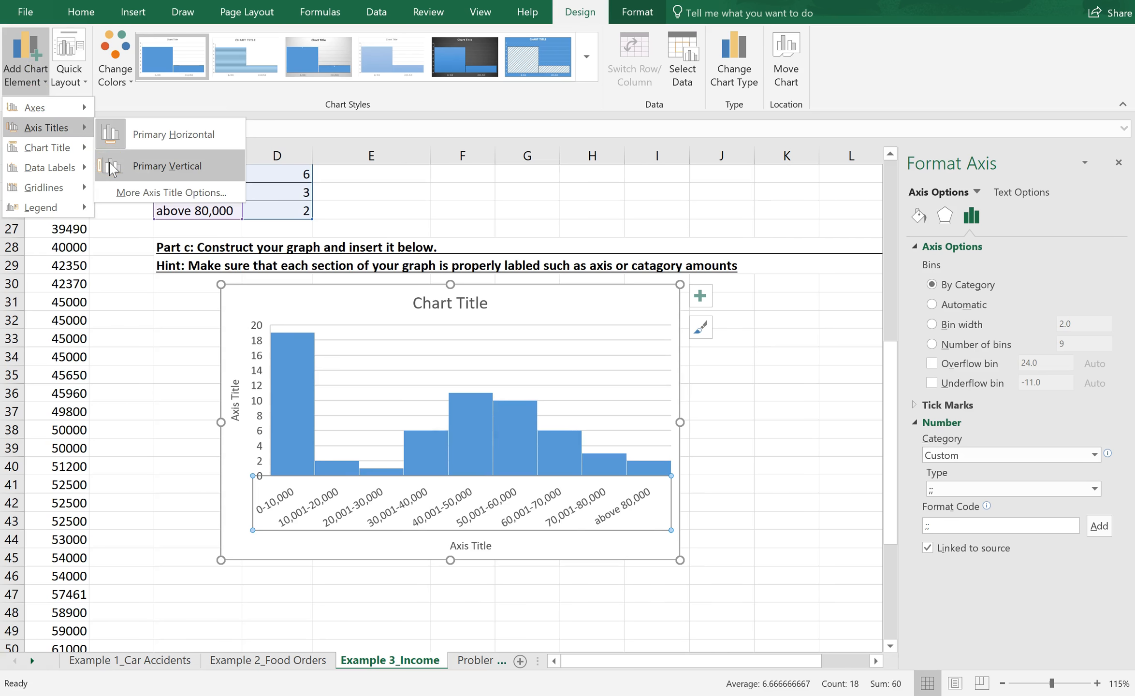
left_click(112, 170)
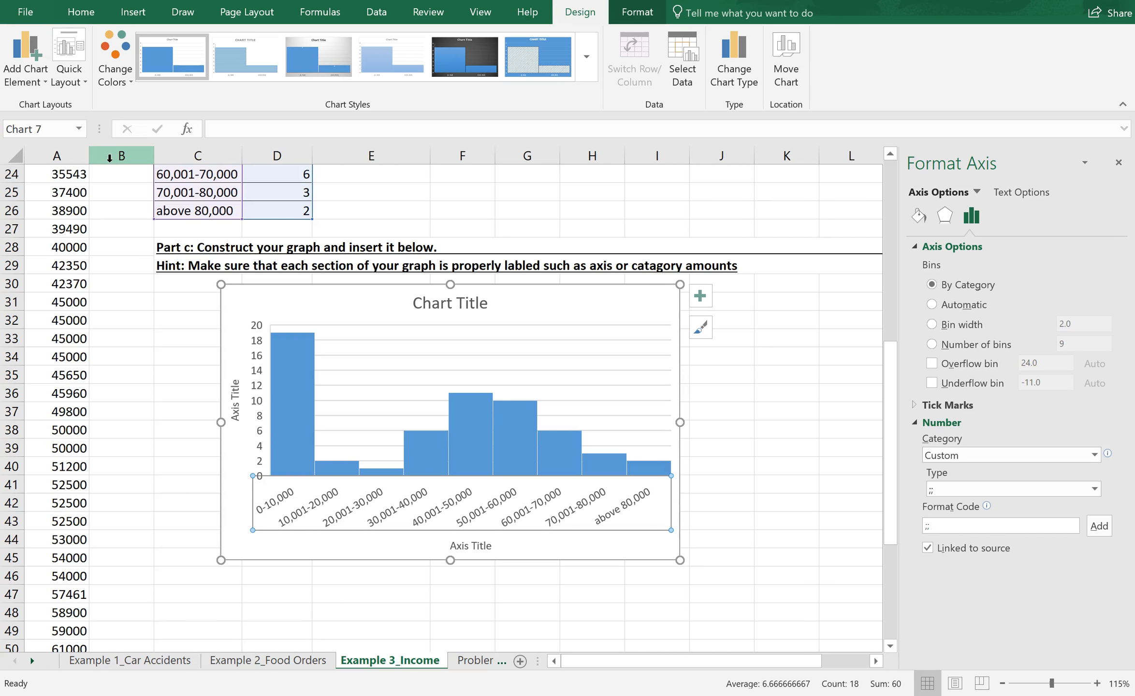
Step: Add data labels to the histogram bars at the Outside End position
left_click(46, 85)
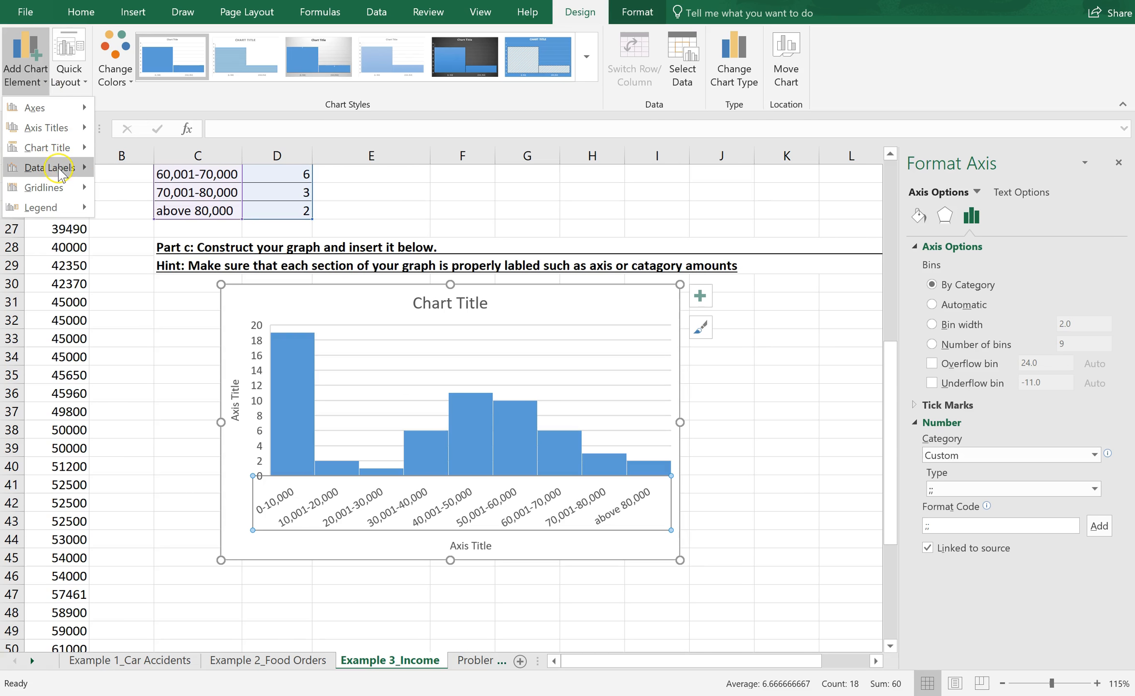
left_click(58, 169)
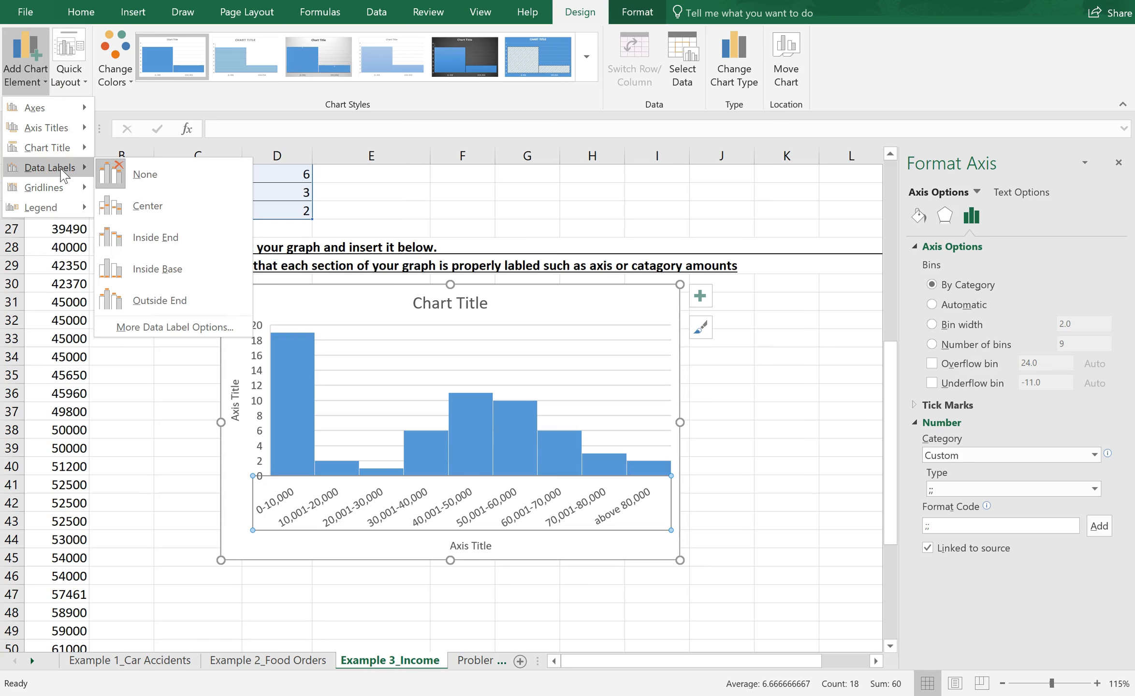
left_click(81, 190)
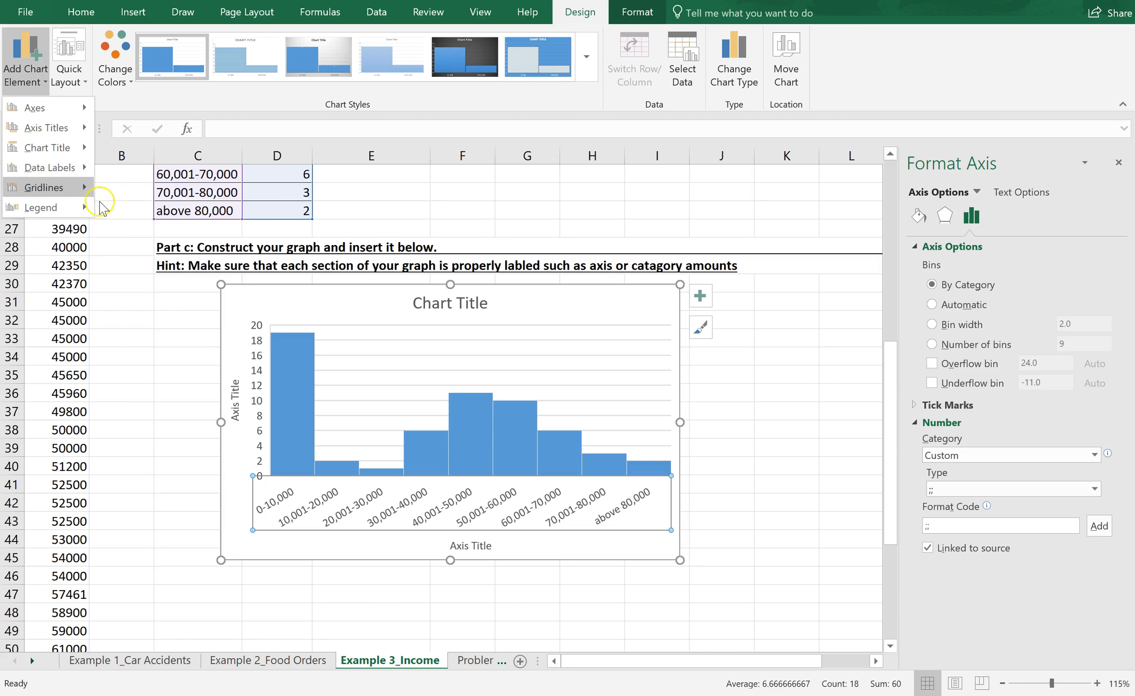
left_click(80, 167)
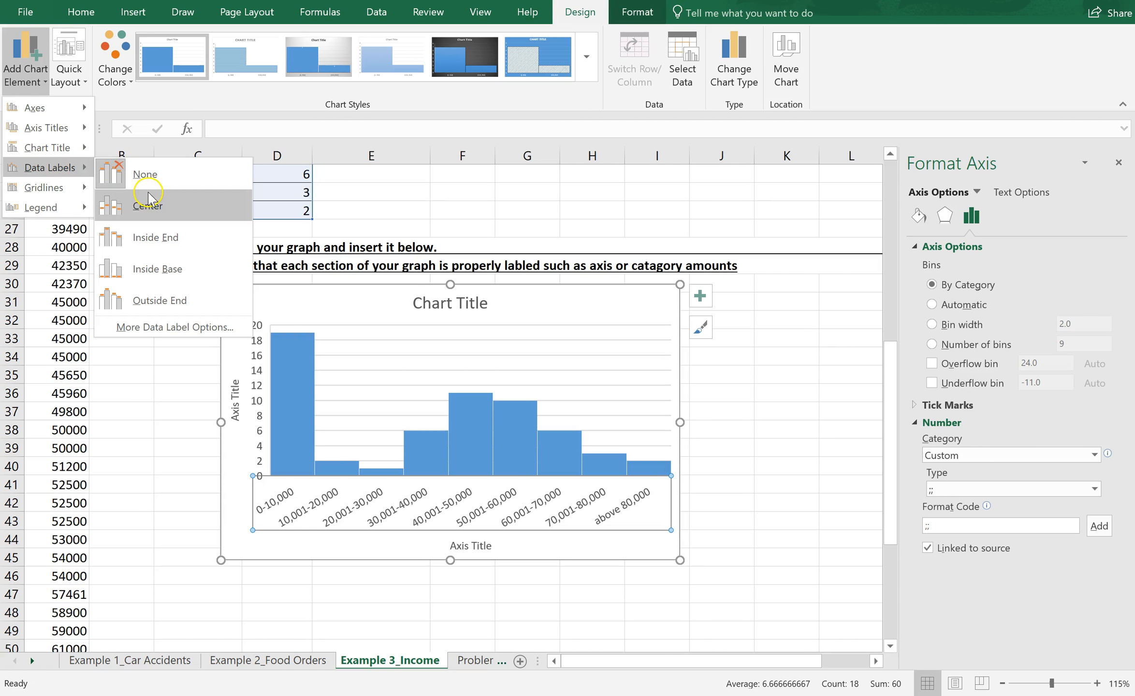
left_click(155, 237)
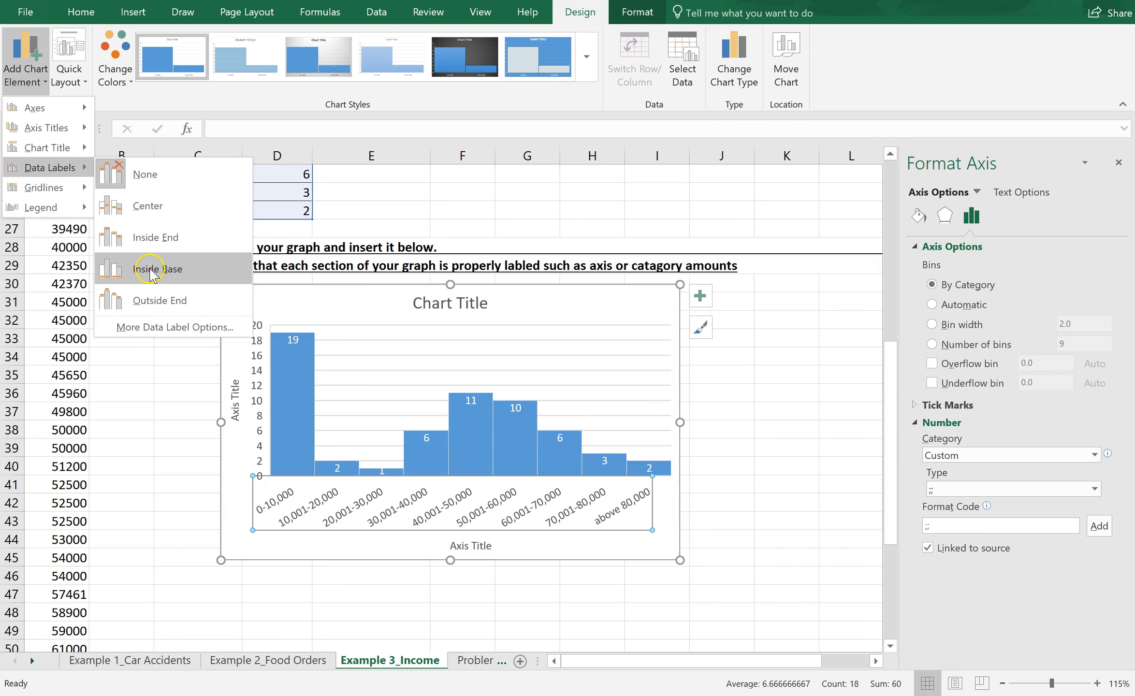
left_click(148, 301)
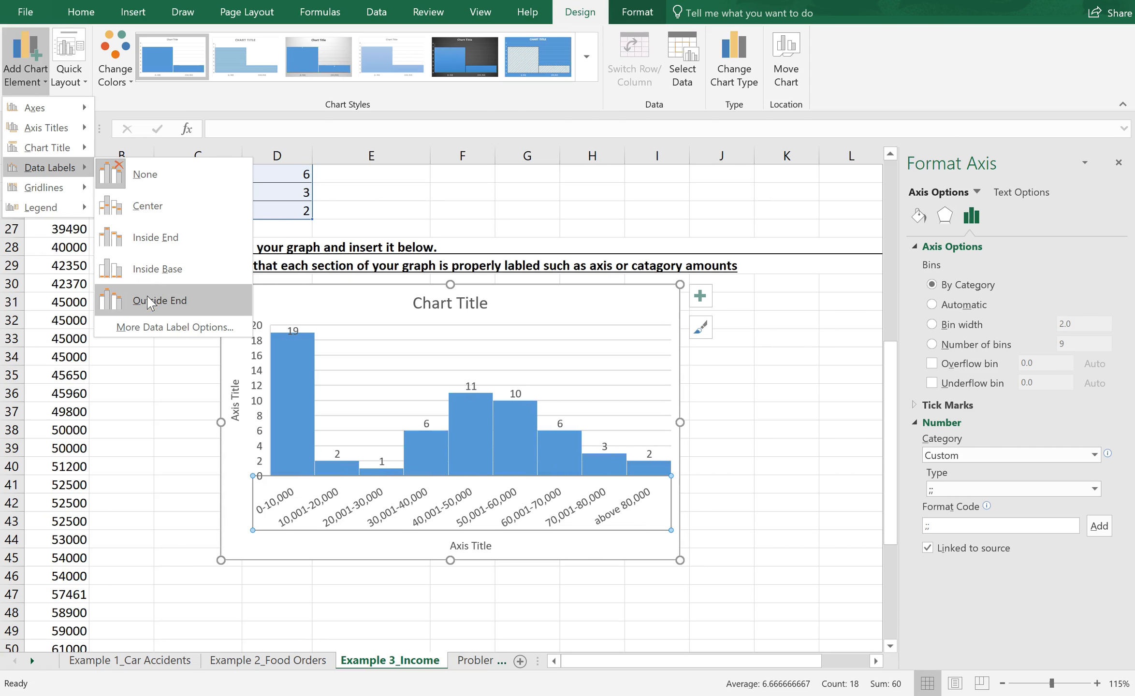
left_click(148, 301)
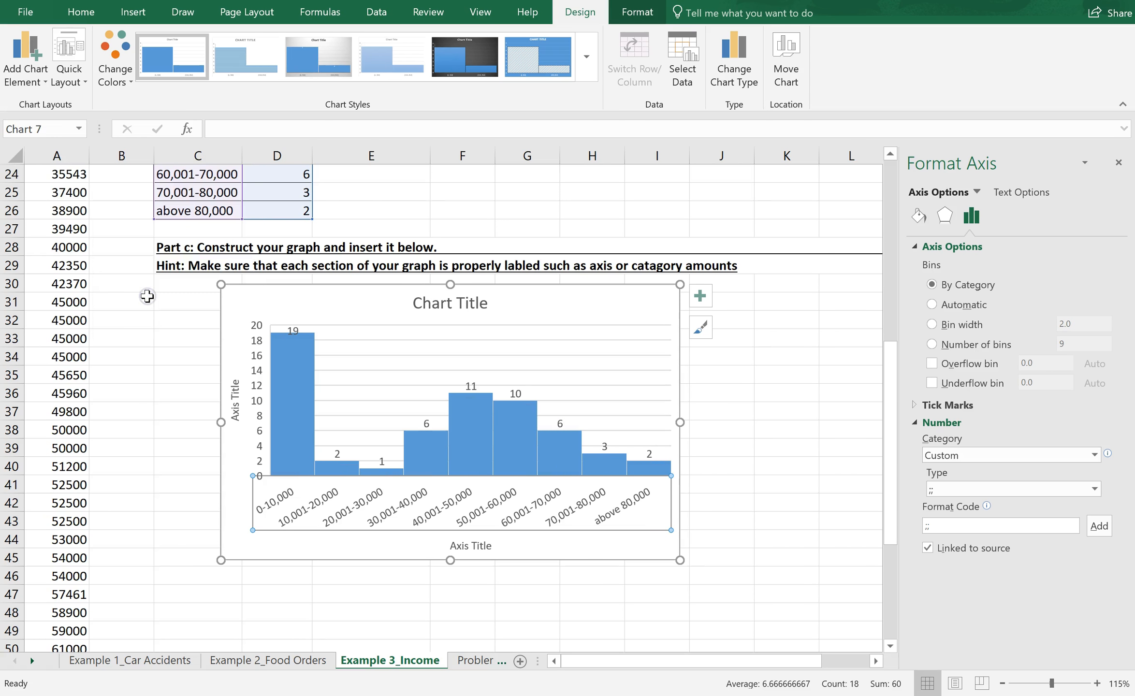
Step: Replace the histogram's horizontal axis title text with "Salary"
left_click(442, 415)
left_click(476, 543)
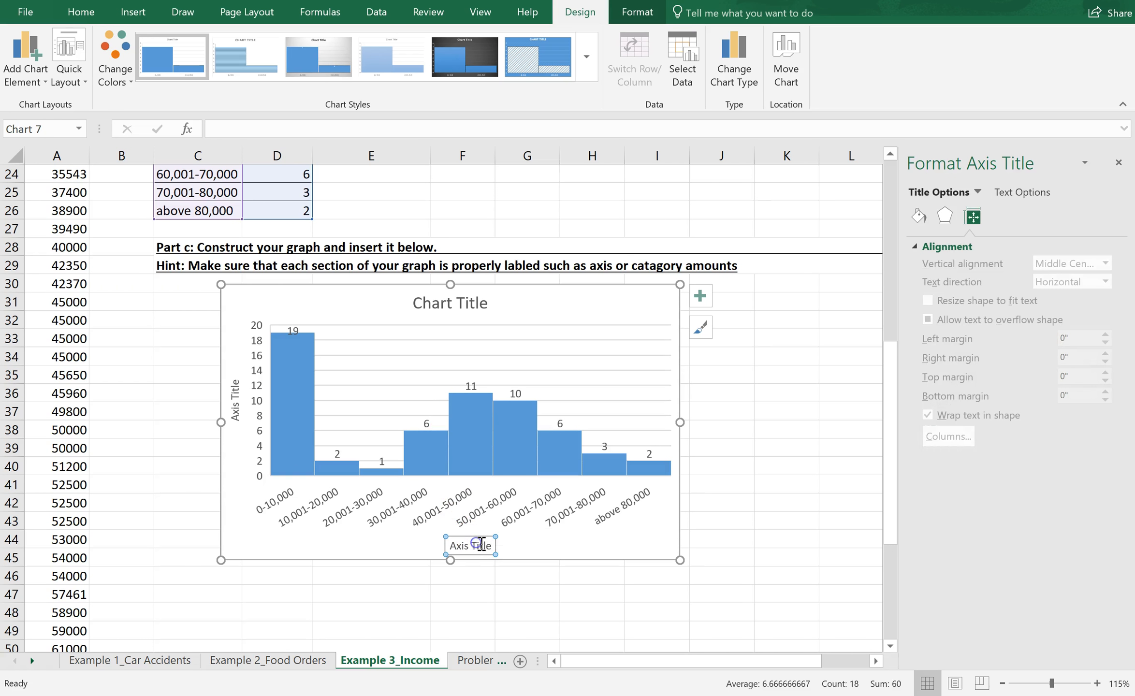
left_click_drag(490, 545, 445, 545)
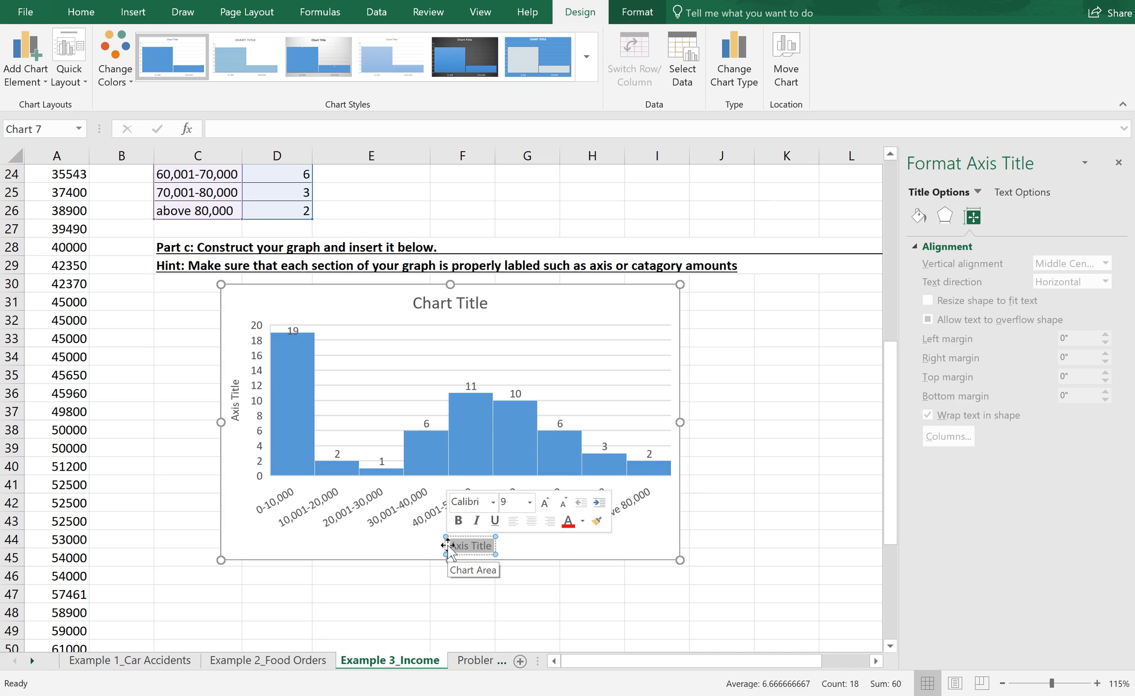
type("Salary")
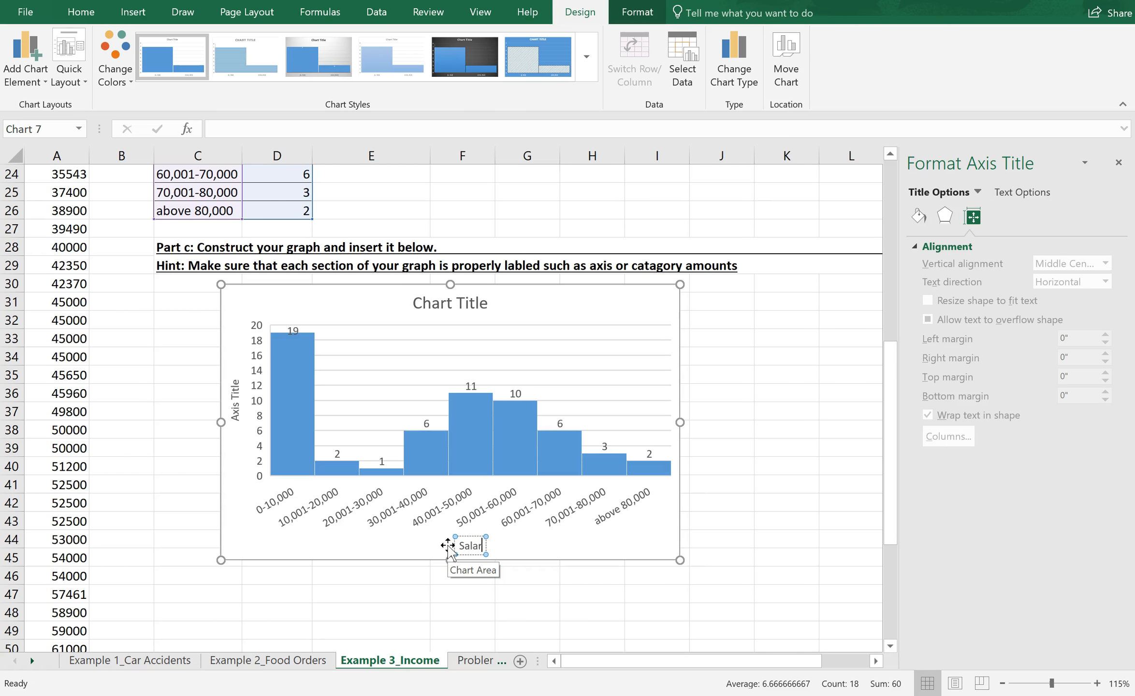
left_click(236, 387)
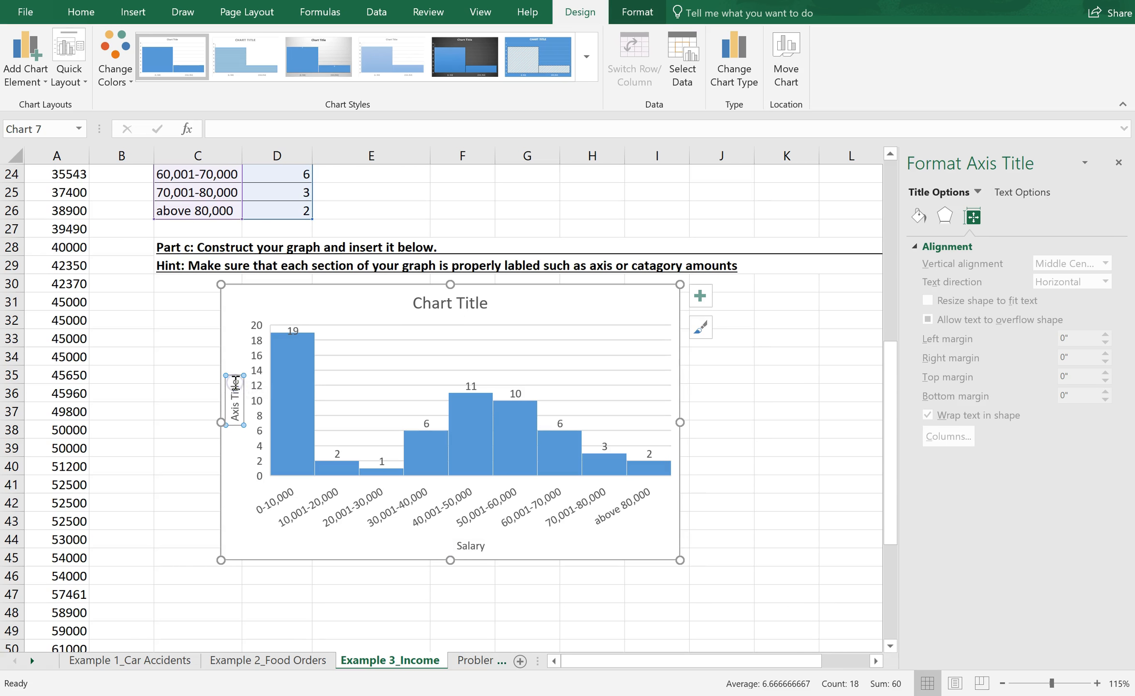
key("Delete")
left_click(236, 390)
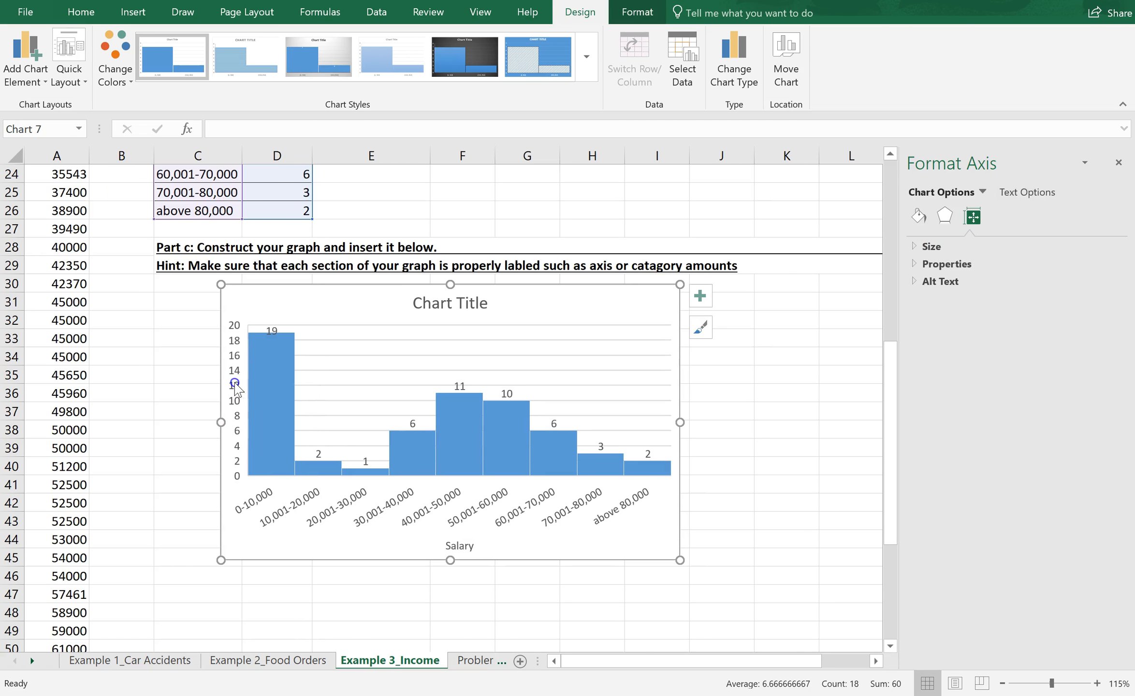
key("ctrl+z")
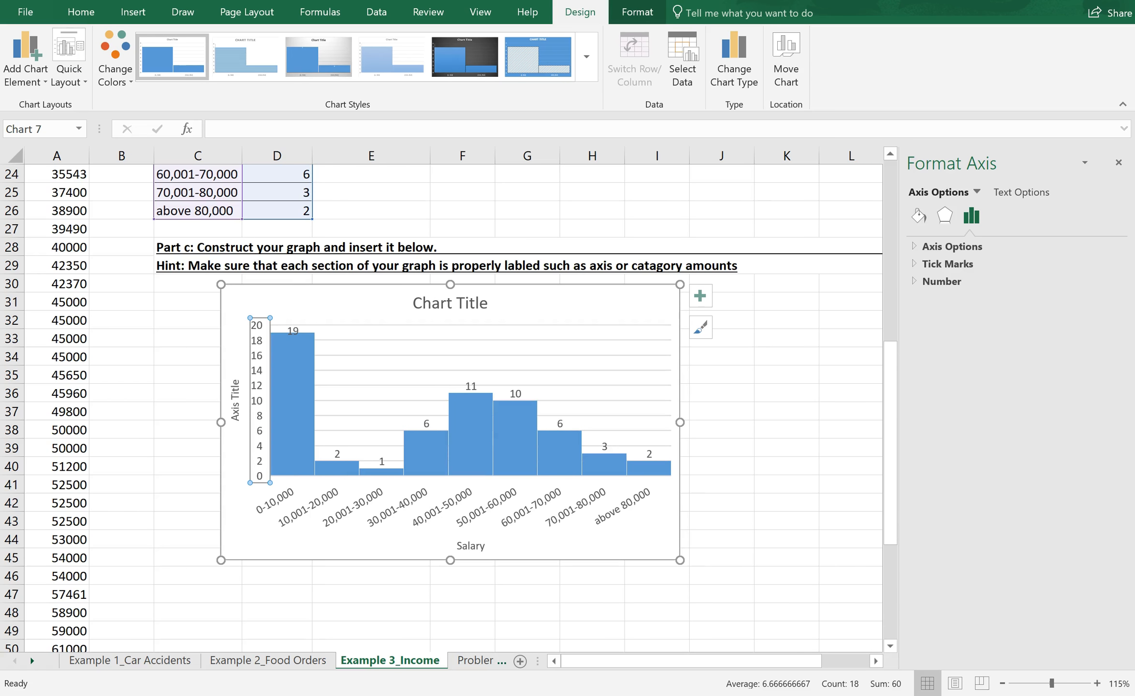
Step: Replace the histogram's vertical axis title text with "Frequency"
left_click(234, 385)
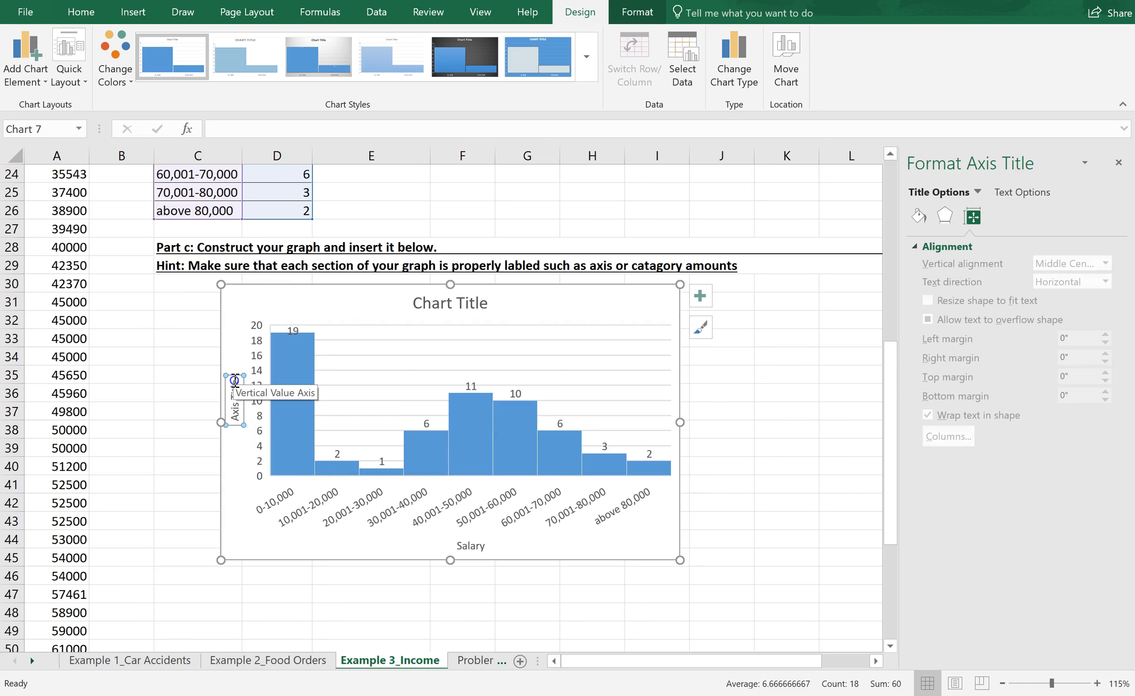
left_click(235, 382)
key("BackSpace")
key("BackSpace")
key("BackSpace")
key("BackSpace")
key("BackSpace")
key("BackSpace")
key("BackSpace")
key("BackSpace")
key("BackSpace")
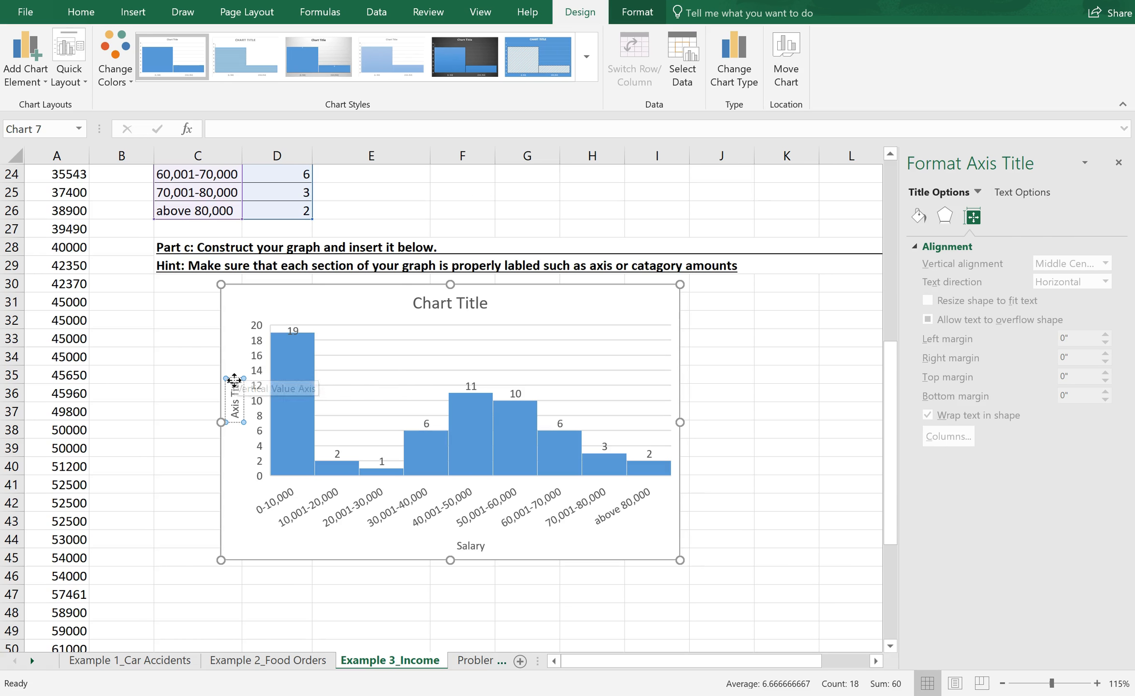
key("BackSpace")
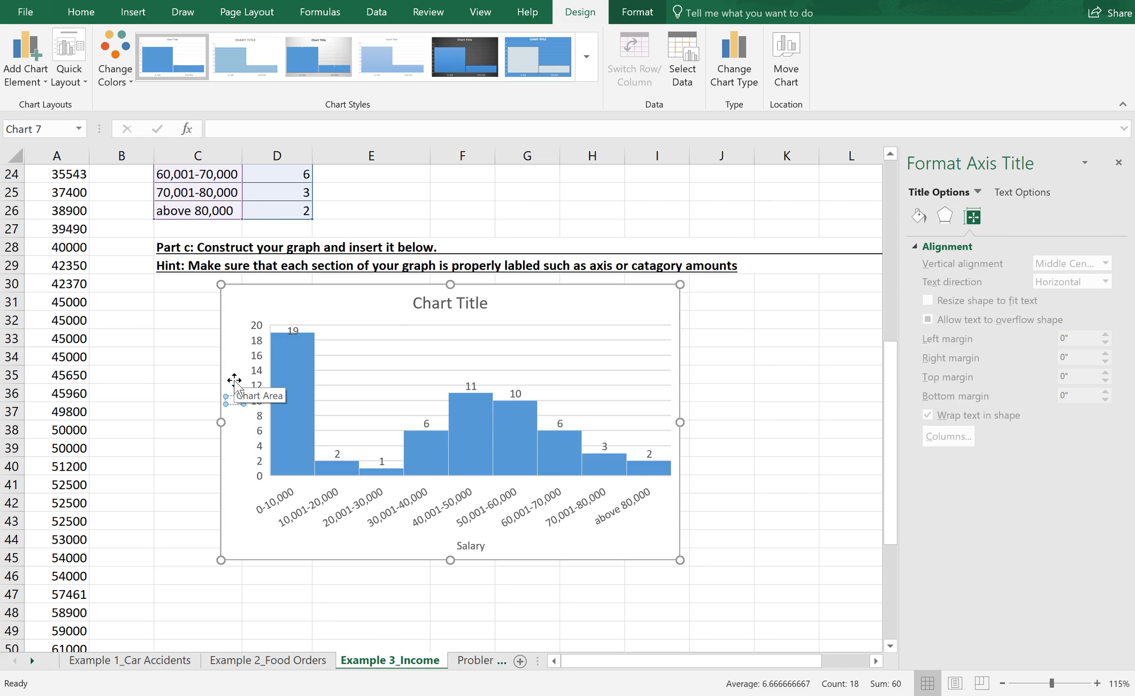
type("Frequency")
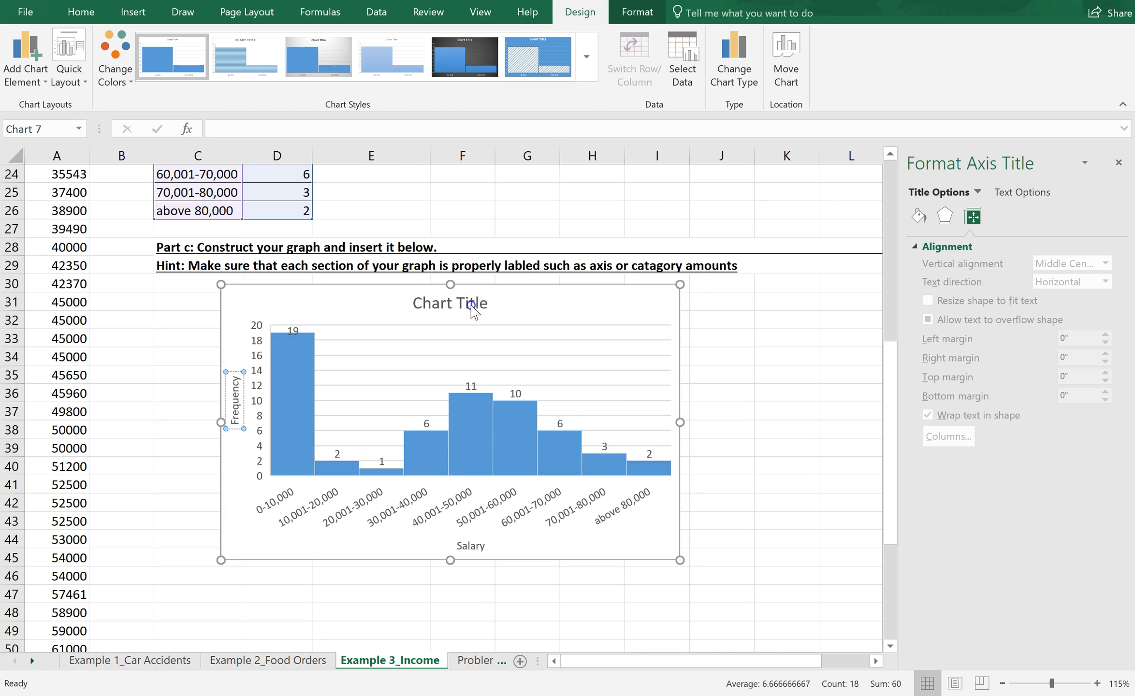
Step: Change the histogram's chart title to "Faculty Salaries at a Small College"
left_click(472, 304)
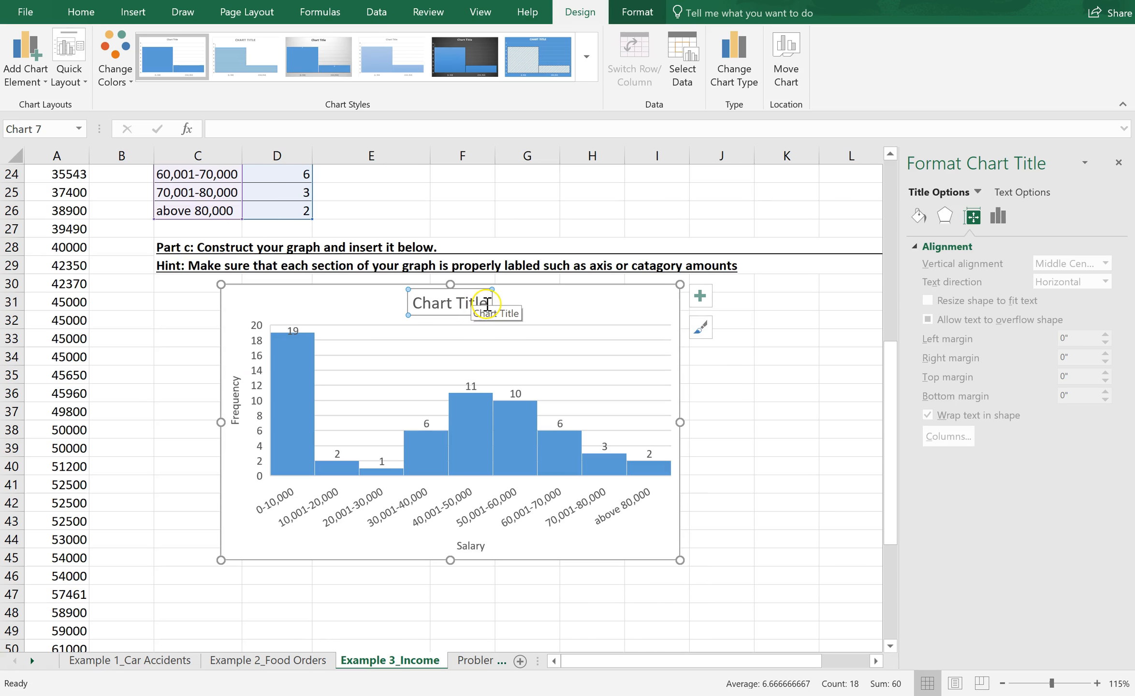
left_click_drag(487, 303, 432, 302)
type("FAcu")
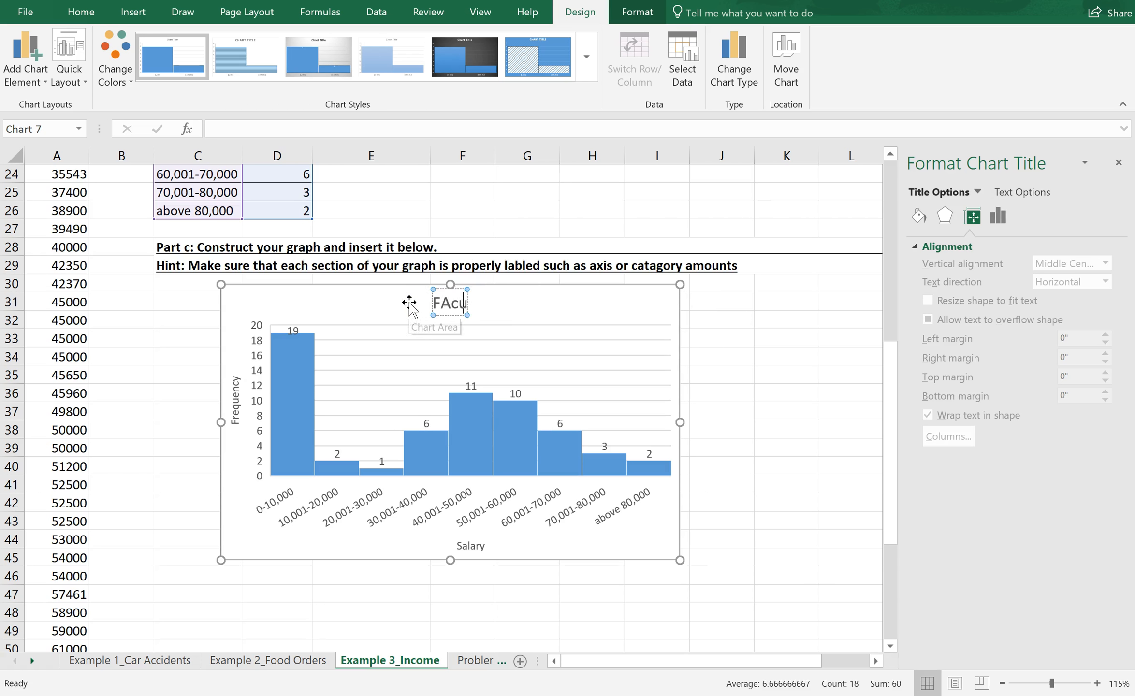
type("lty Salries")
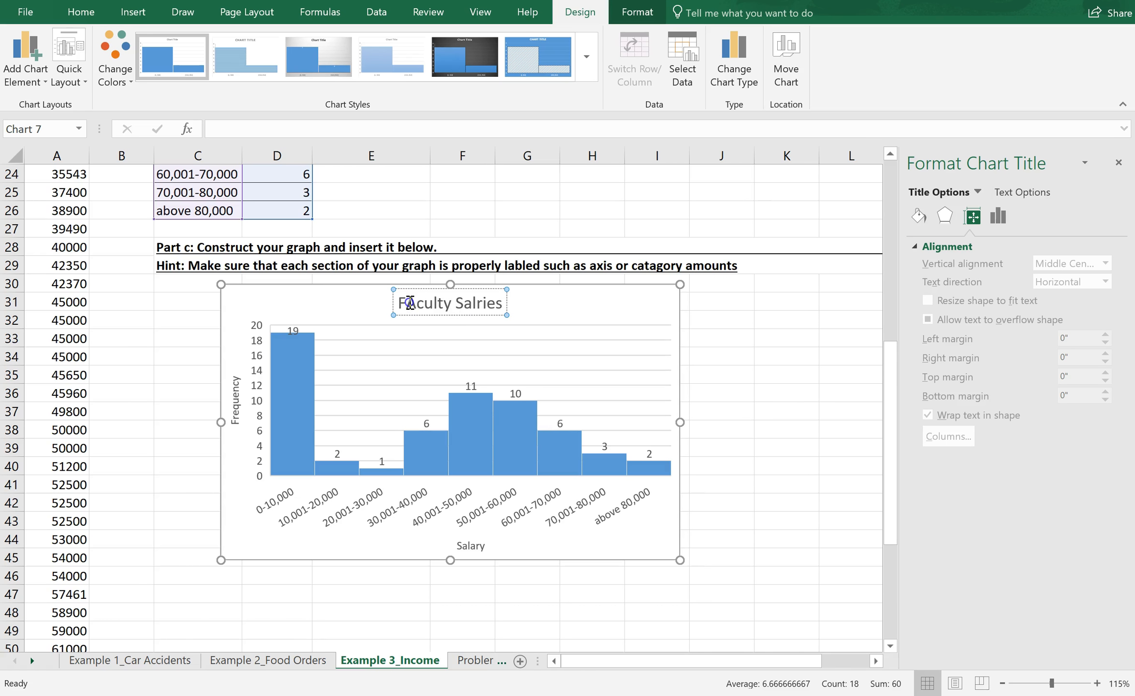
left_click(415, 303)
key("BackSpace")
type("a")
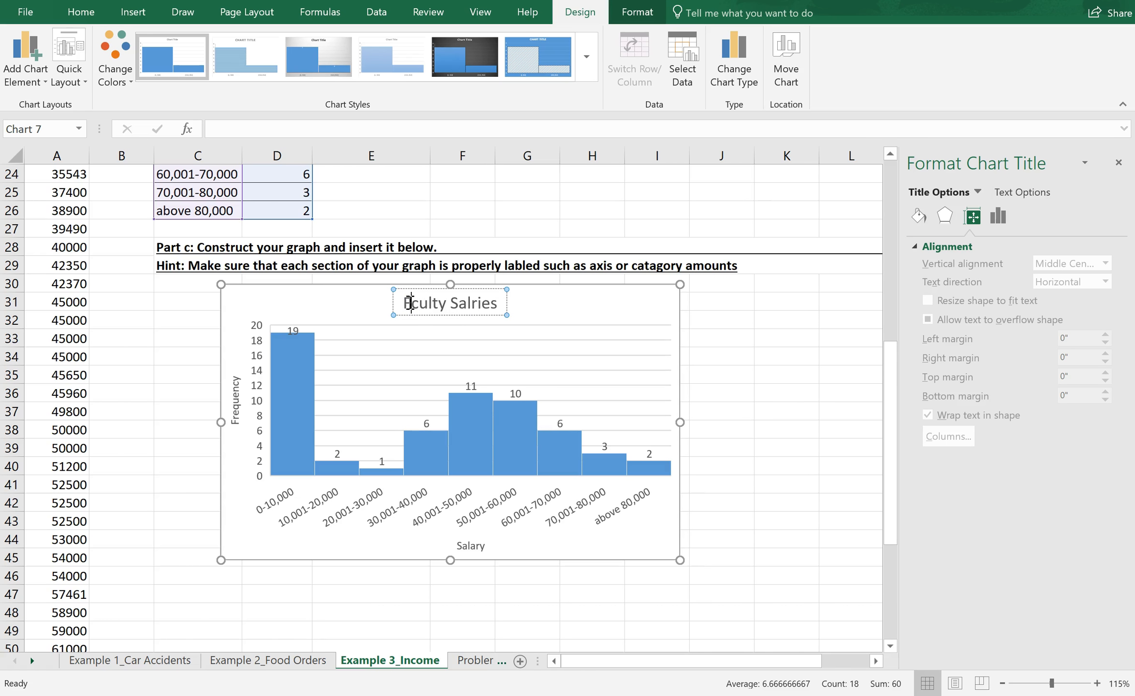
left_click(472, 304)
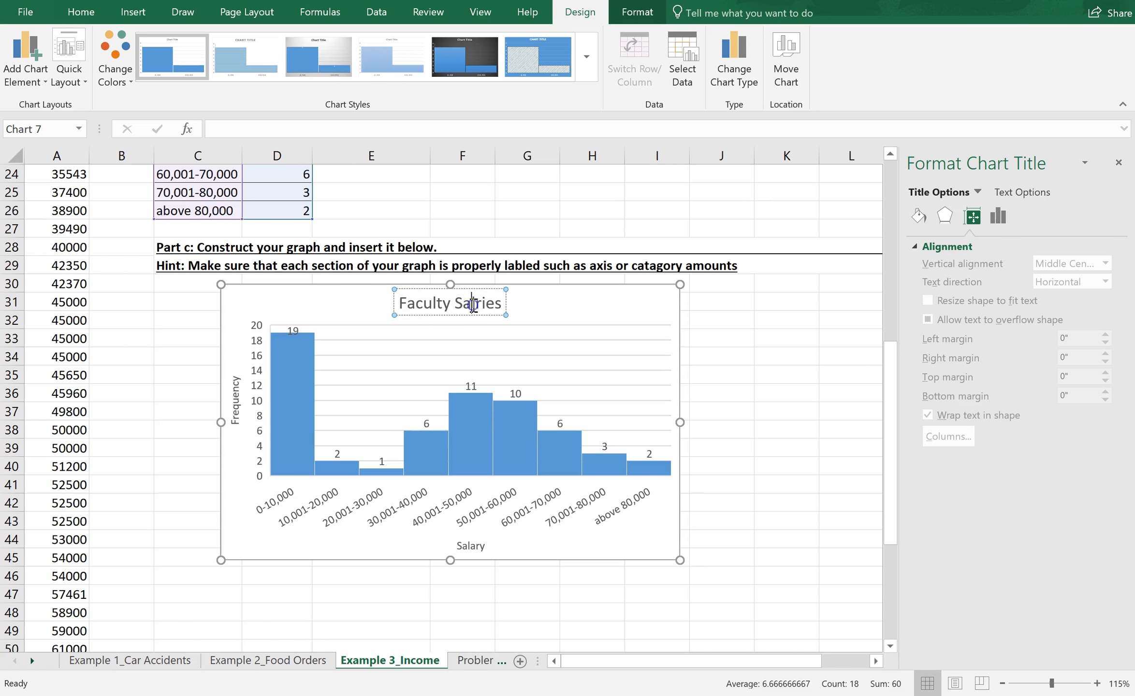
type("a")
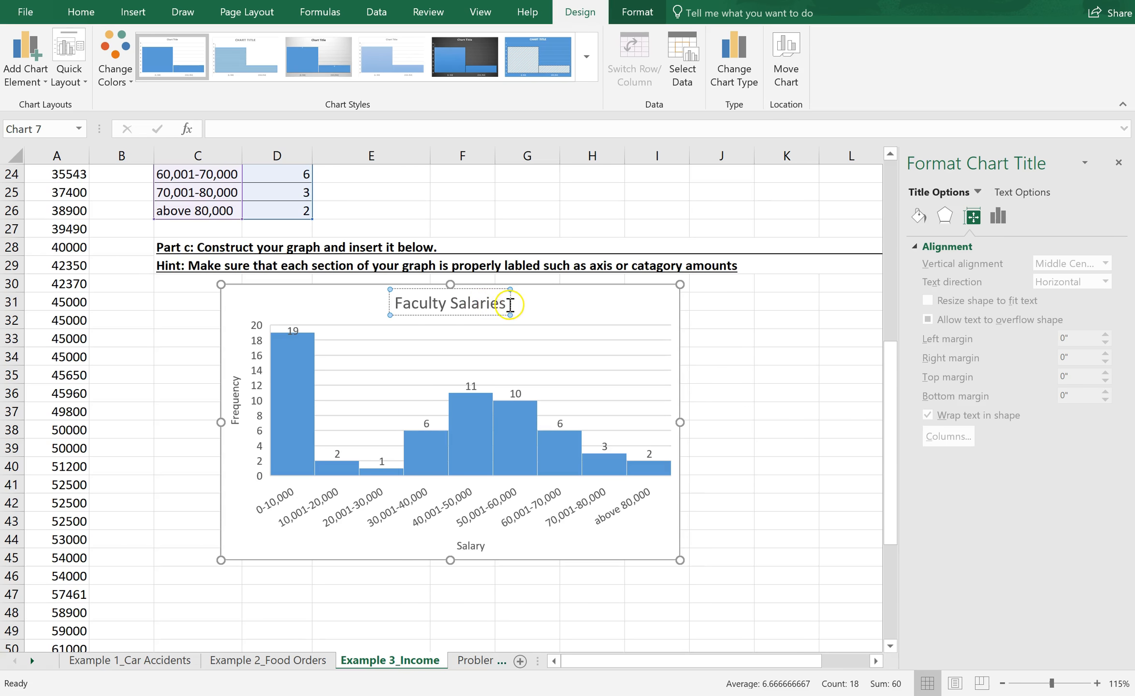
left_click(504, 305)
type("at a")
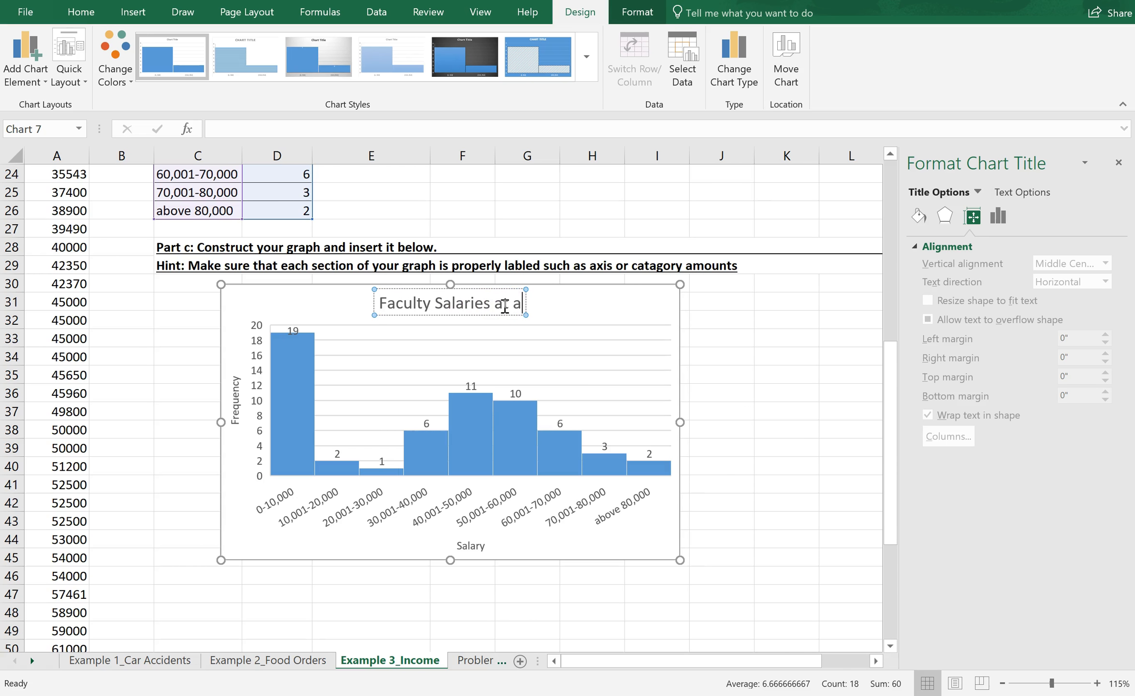
type(" Smal")
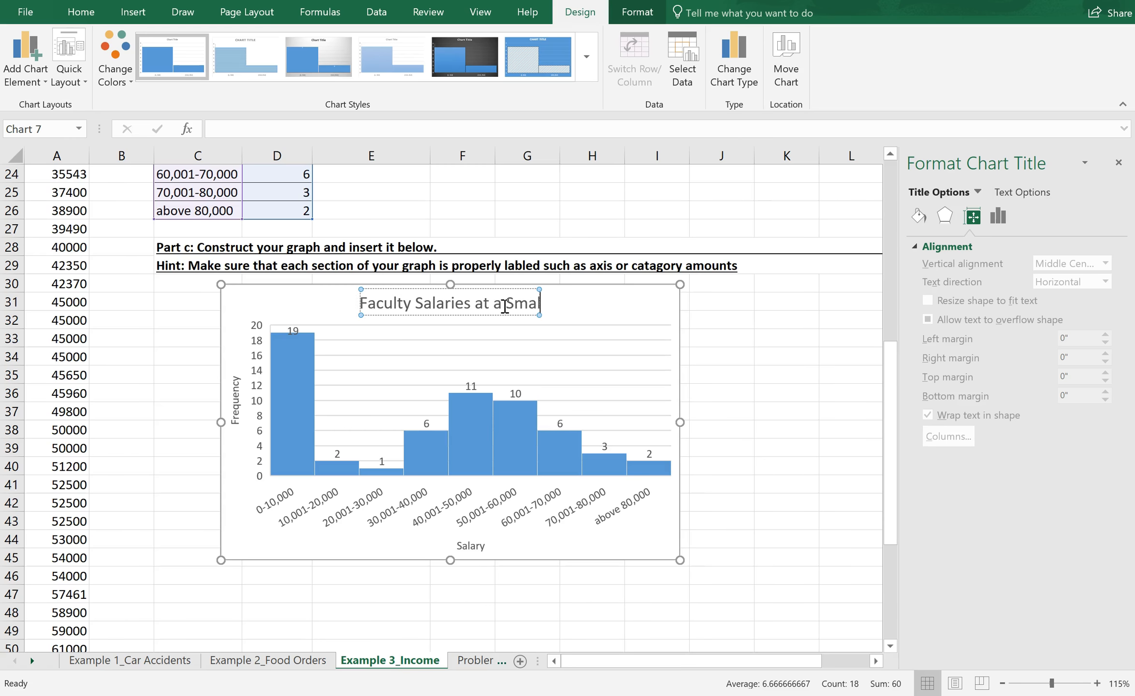
type("l College")
Step: Deselect the finished histogram, close the formatting options and switch to the Problem 4_Yearly Pay worksheet
left_click(569, 438)
left_click(567, 575)
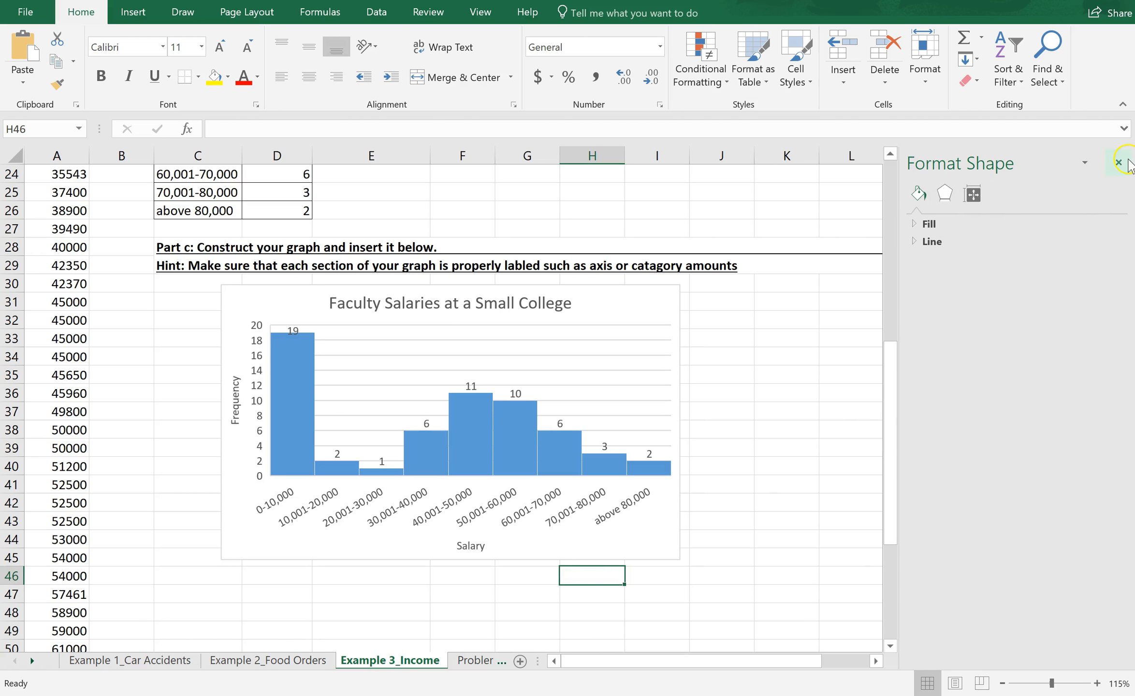
left_click(1125, 166)
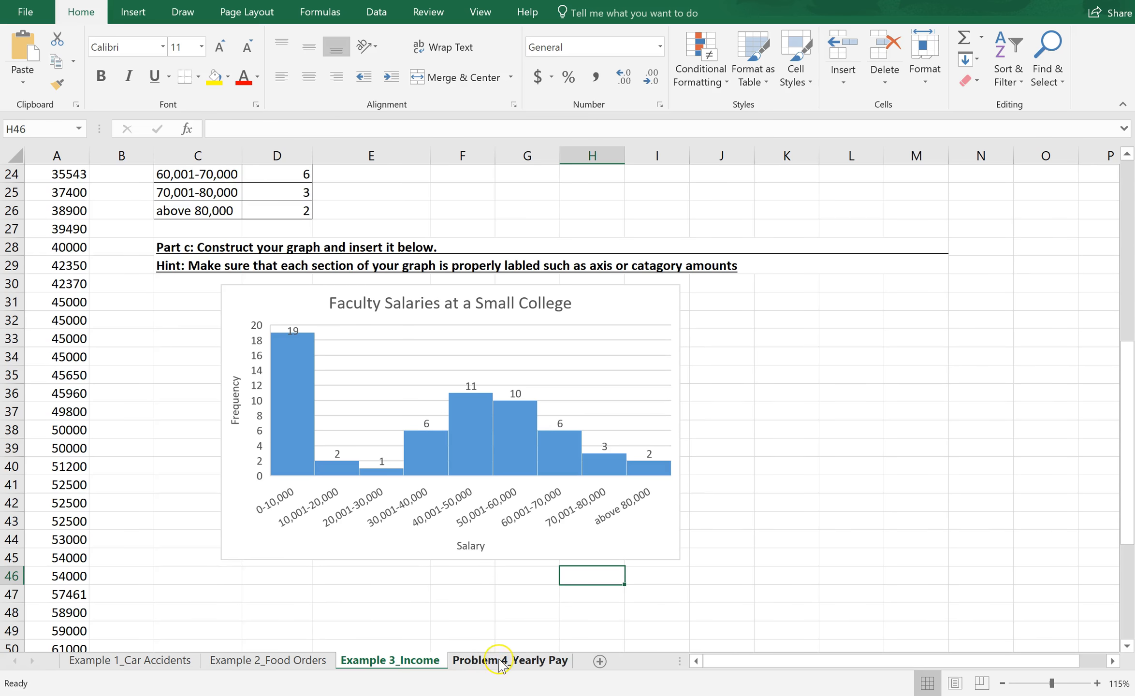
left_click(501, 661)
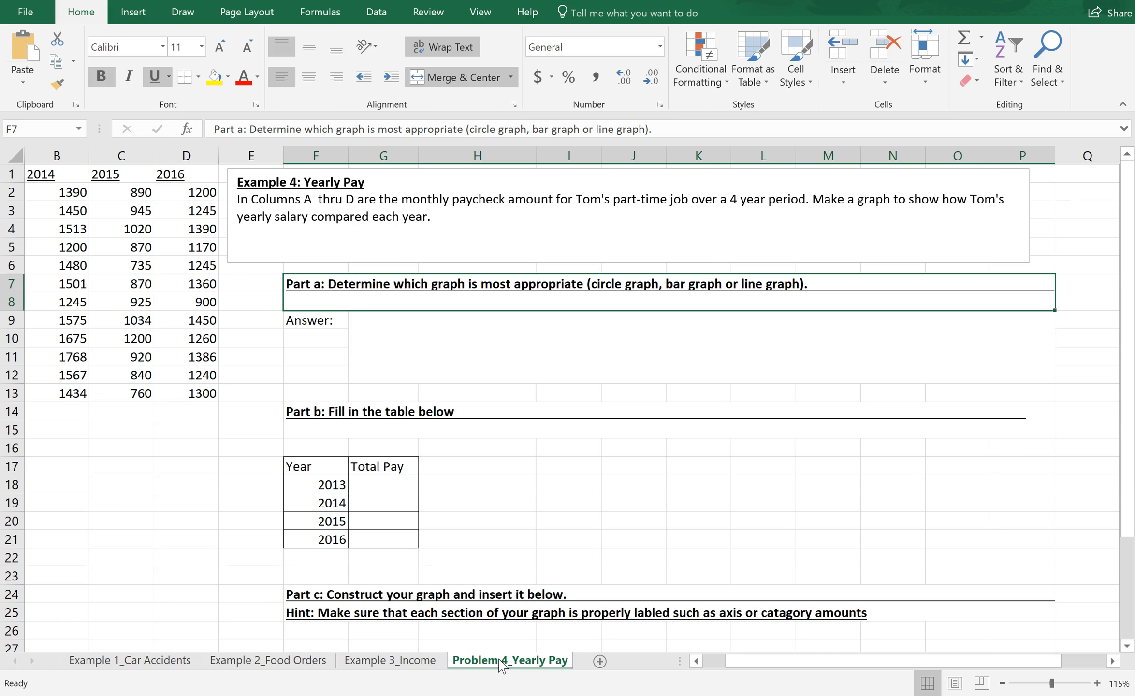
Step: Calculate the 2013 total pay in cell G18 with the formula =sum(A2:A13)
left_click_drag(740, 663, 710, 666)
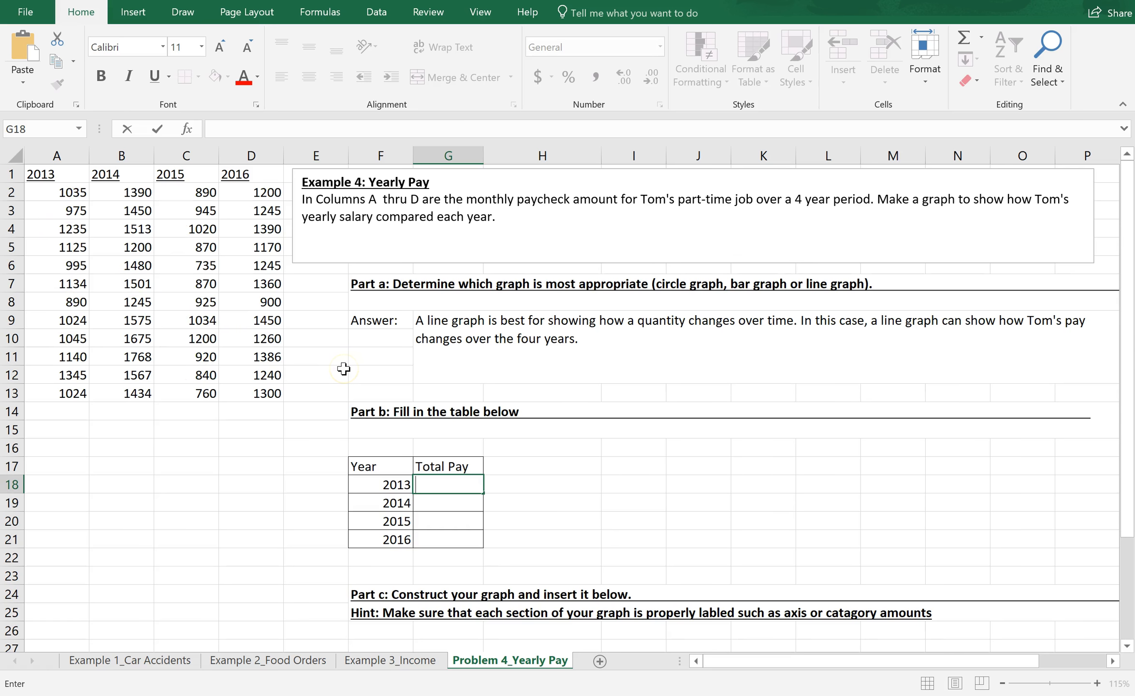
type("=")
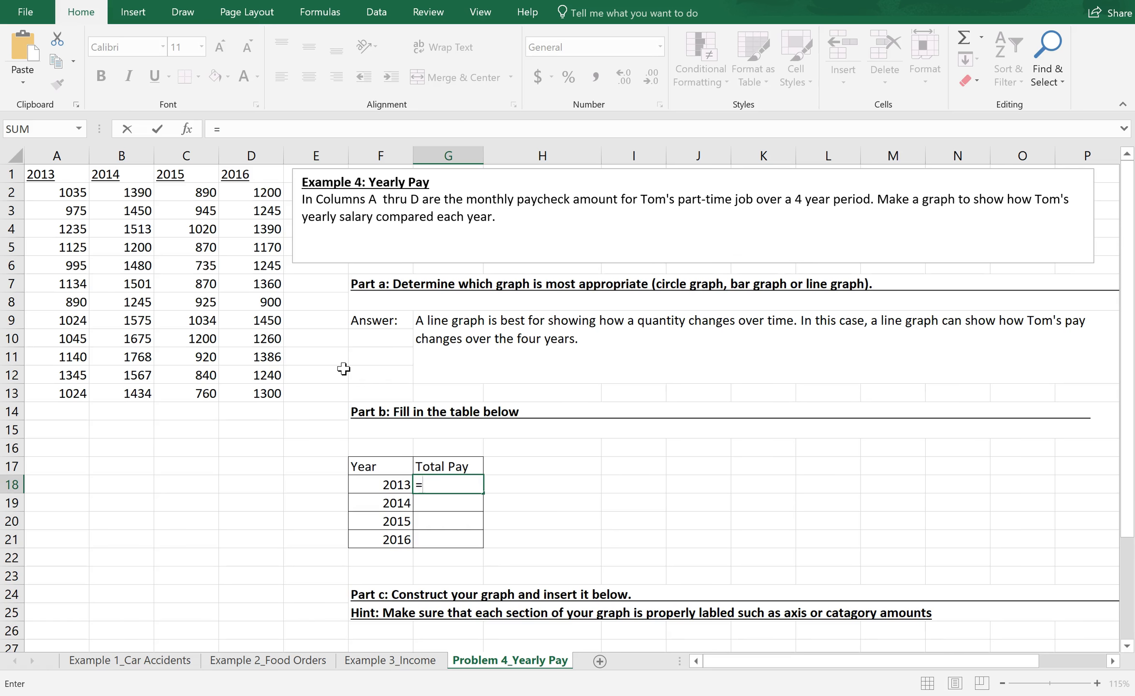
type("su")
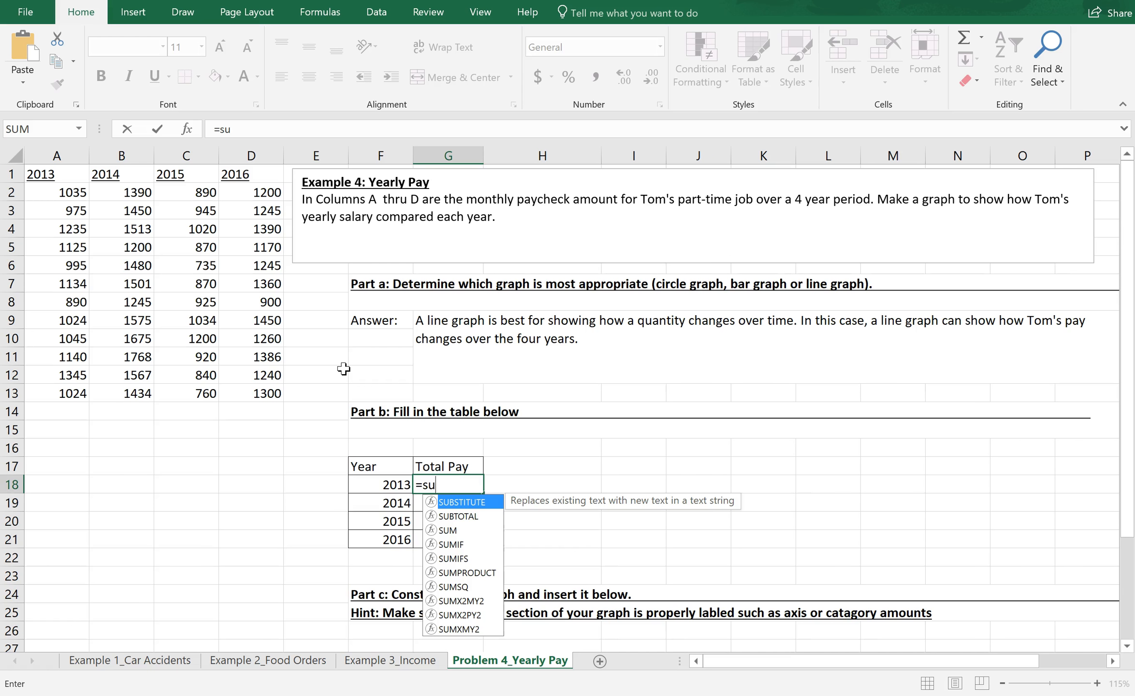
type("m")
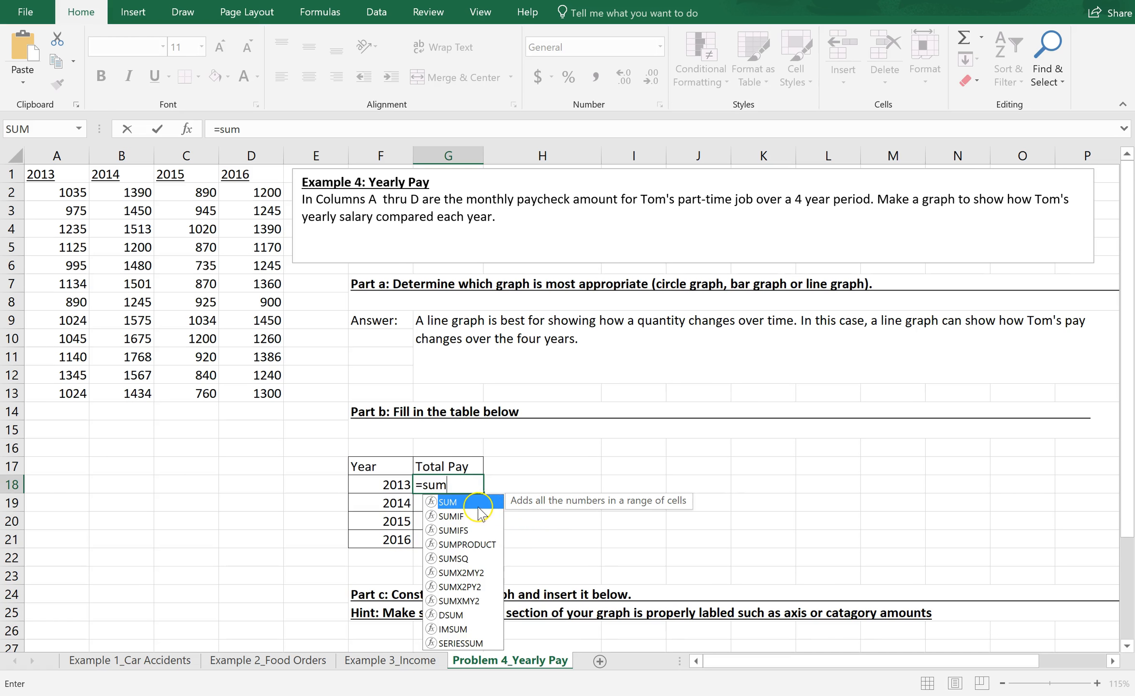
left_click(448, 516)
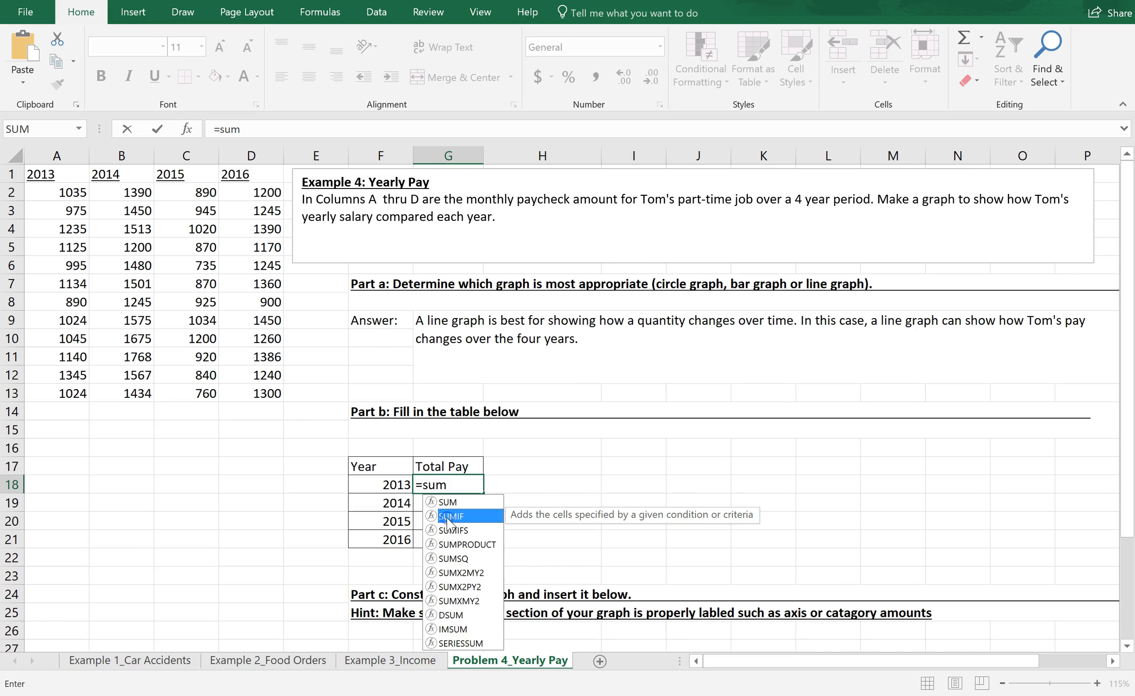
left_click(449, 530)
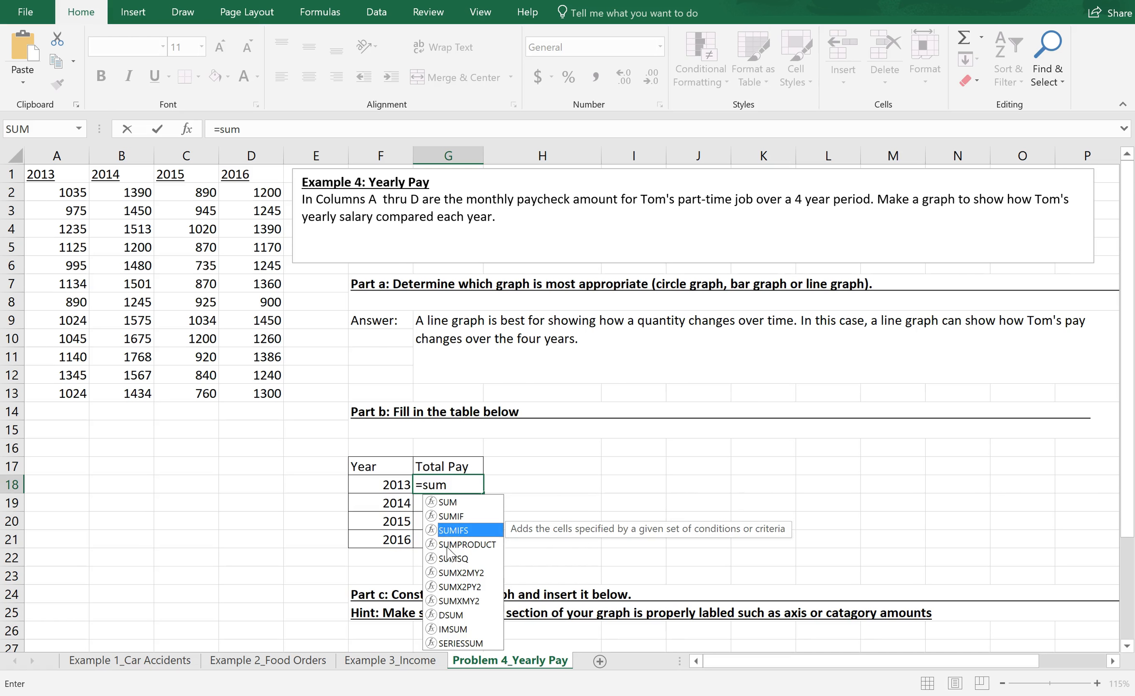
left_click(450, 545)
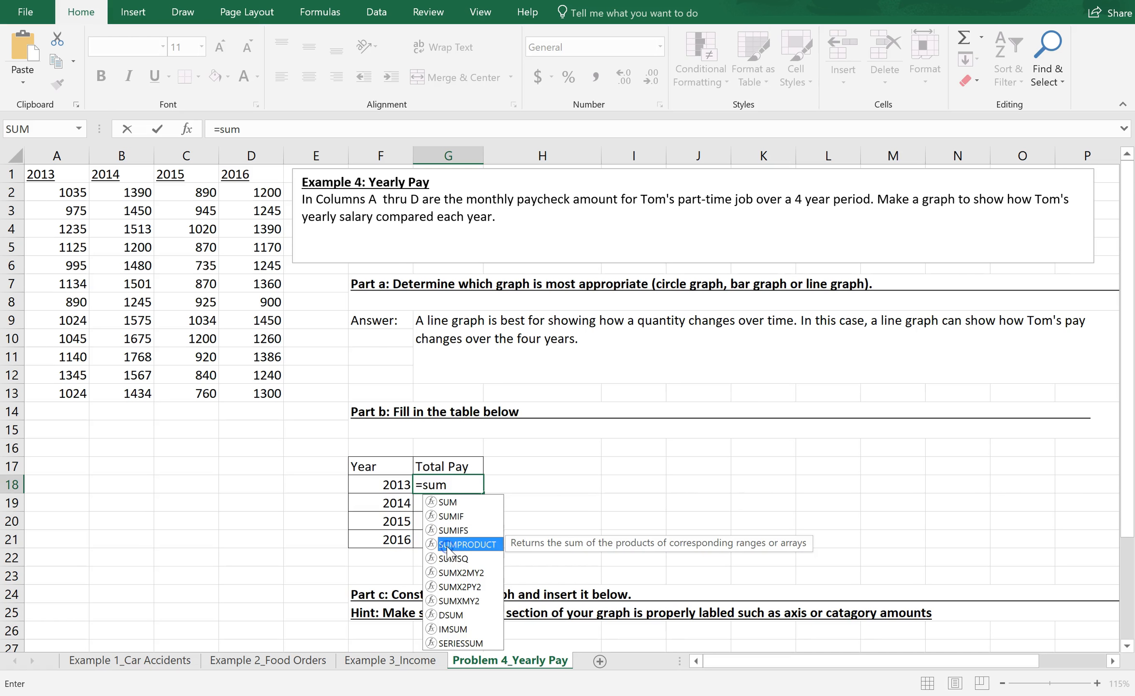
left_click(456, 505)
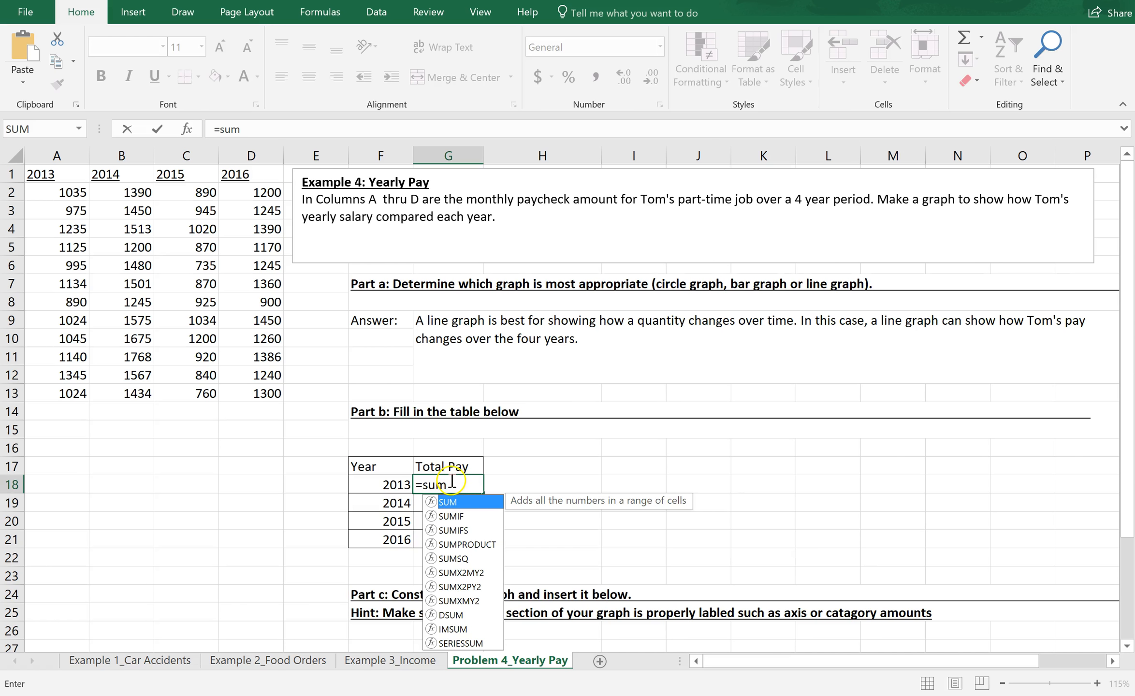
left_click(450, 484)
type("(")
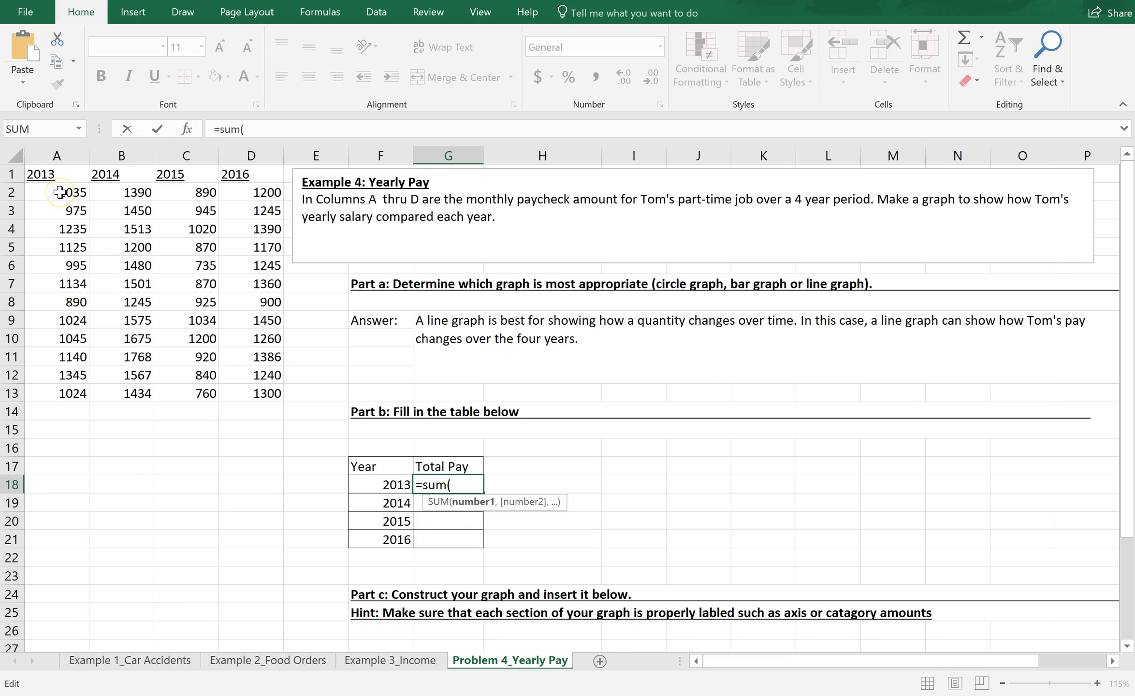
left_click_drag(59, 193, 61, 397)
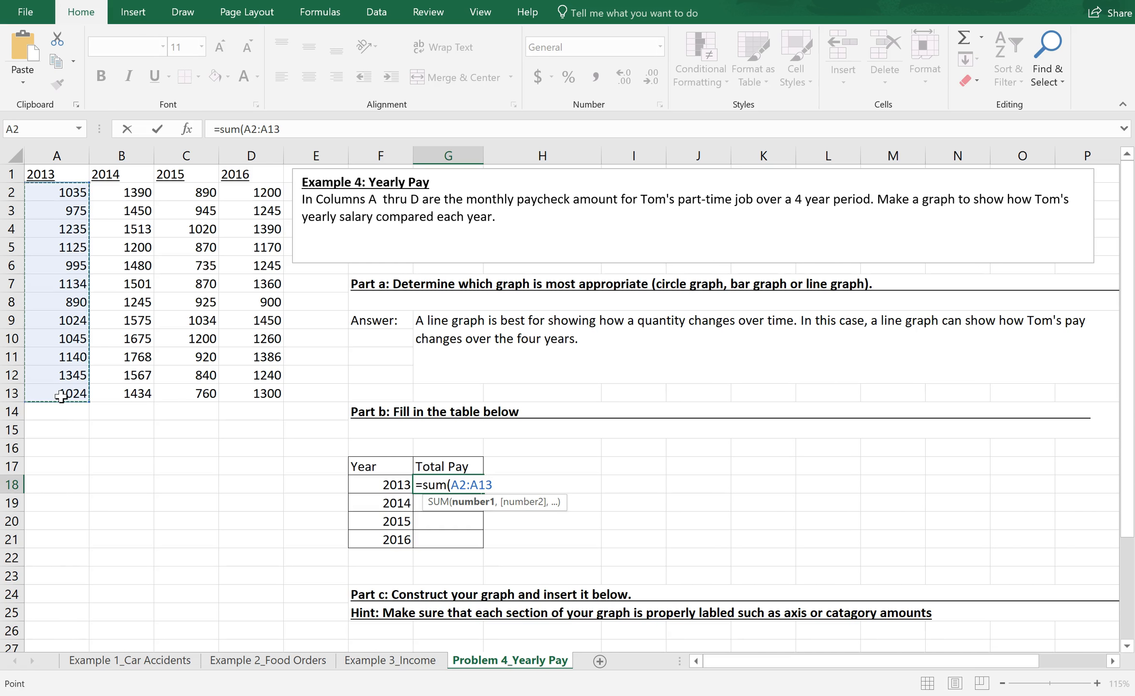
type(")")
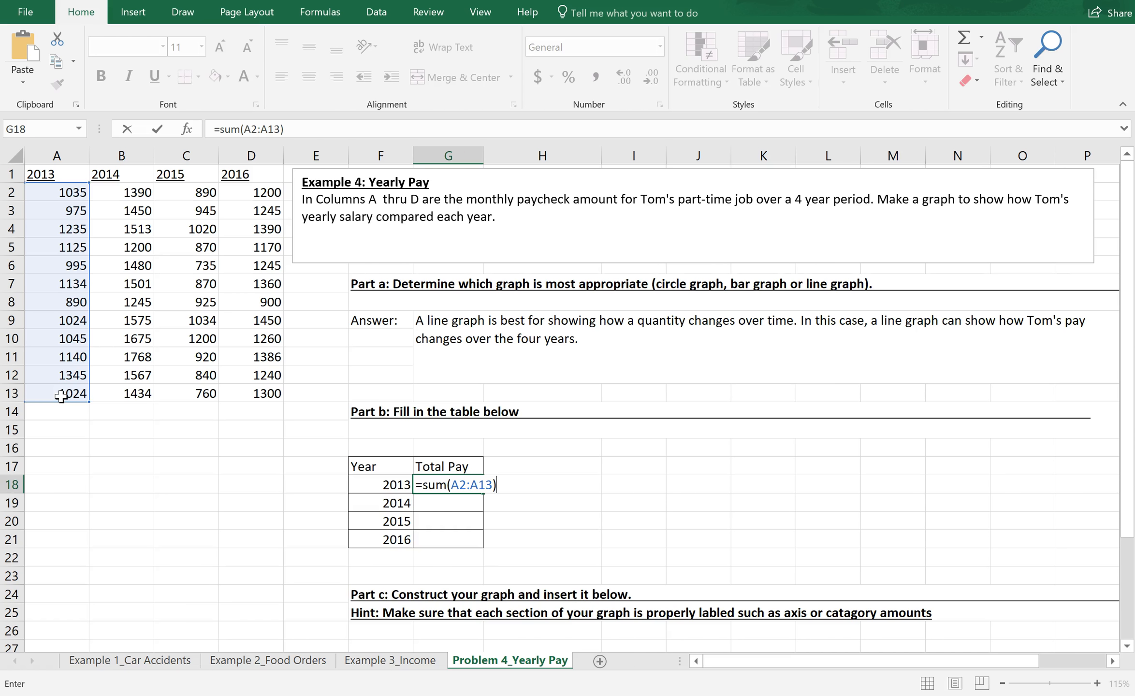
key("Return")
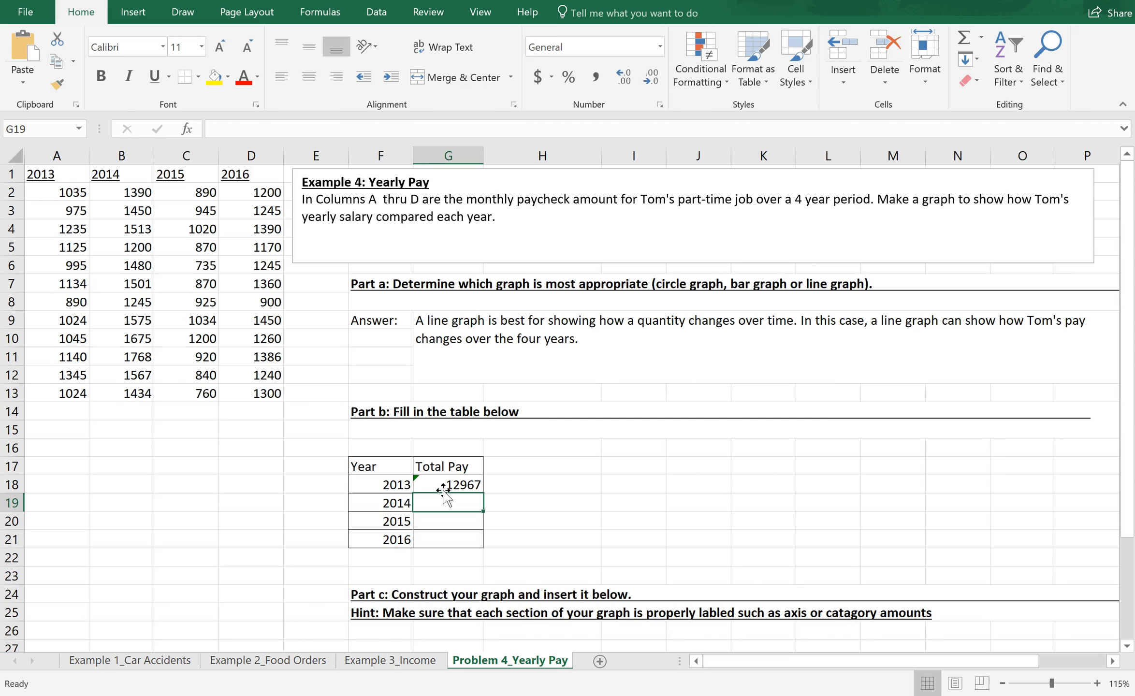
Step: Calculate the 2014 total pay in cell G19 by summing B2:B13
type("=Sum")
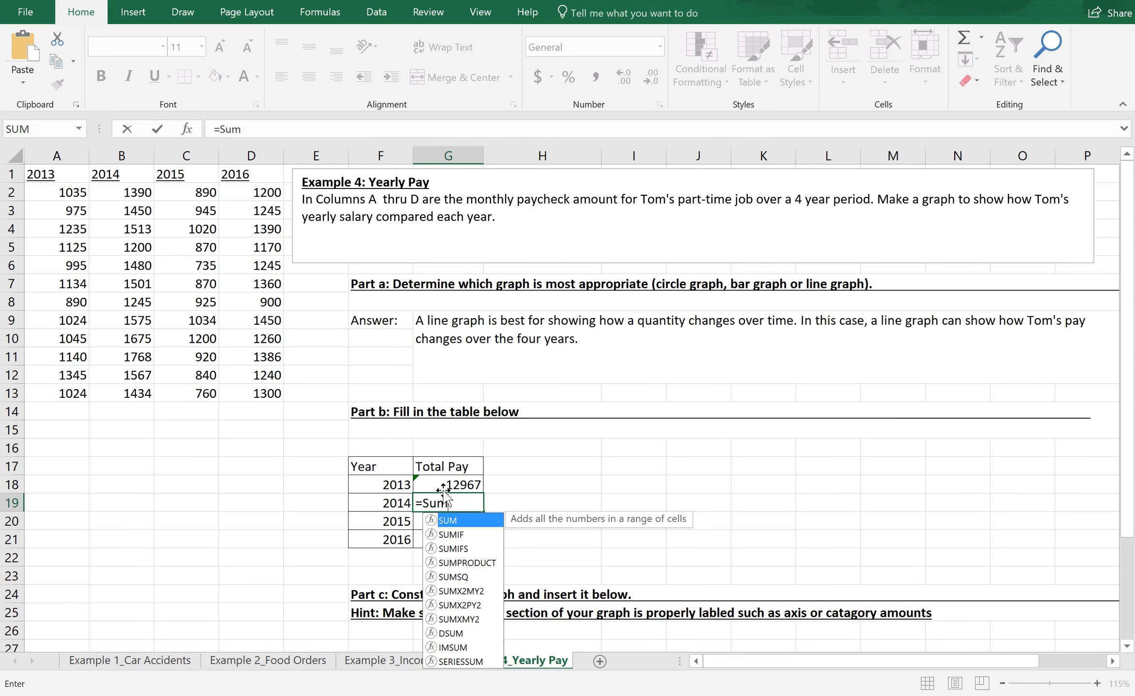
type("(")
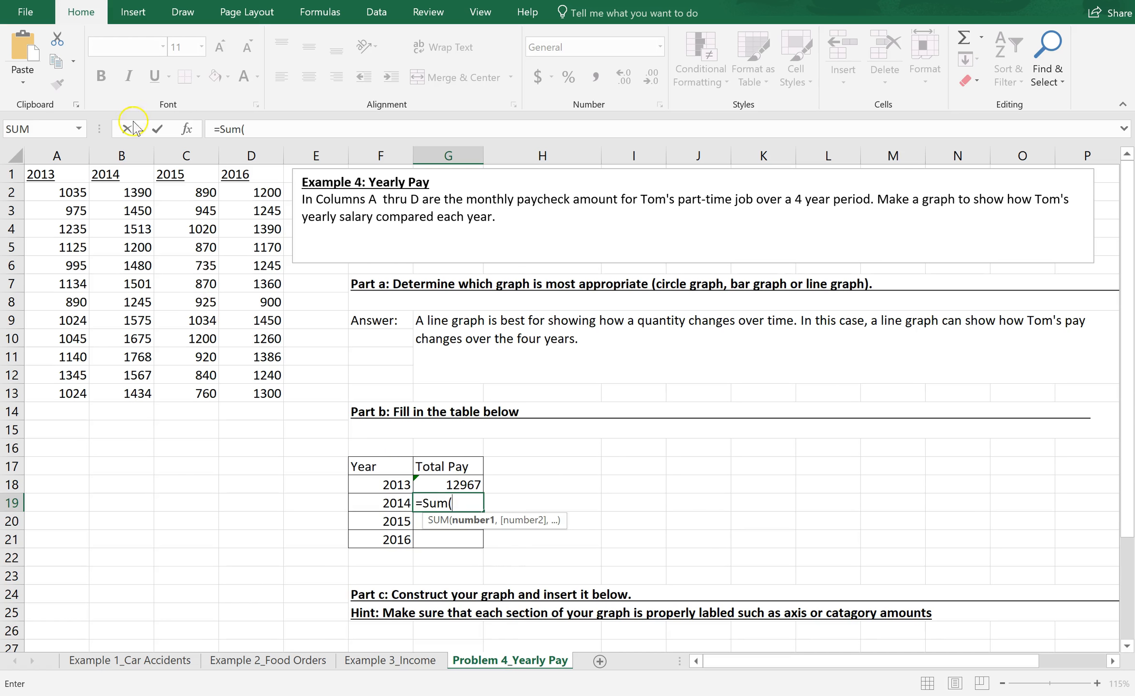
left_click_drag(124, 193, 122, 387)
type(")")
key("Return")
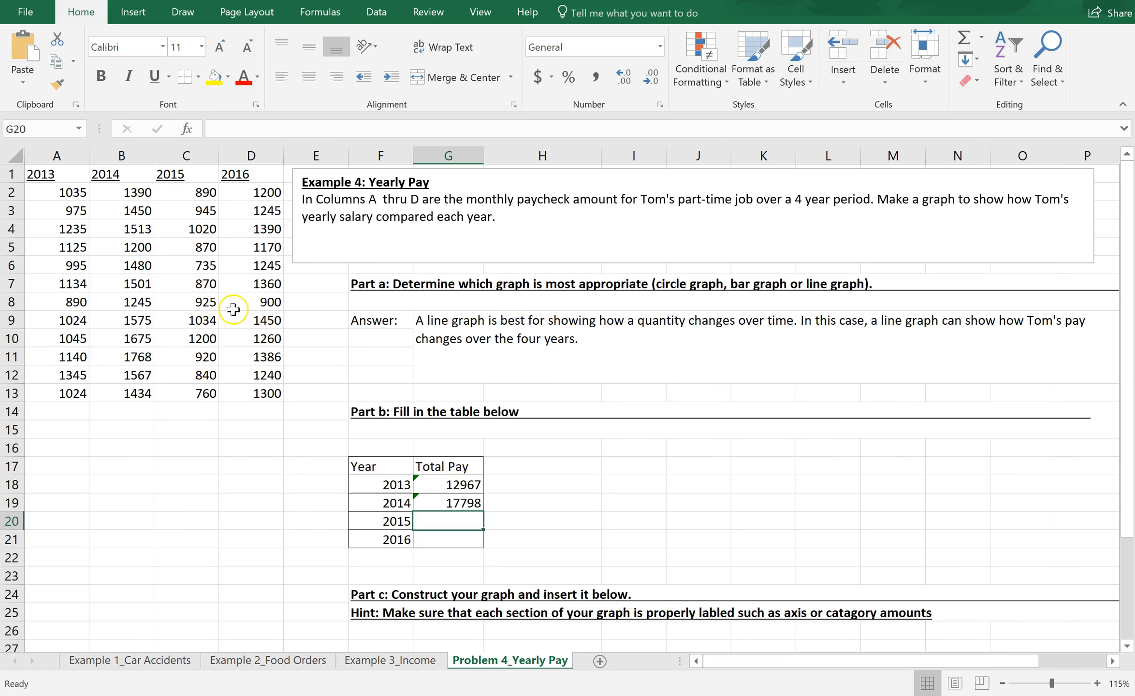
Step: Calculate the 2015 total pay in cell G20 by summing C2:C13
left_click(300, 122)
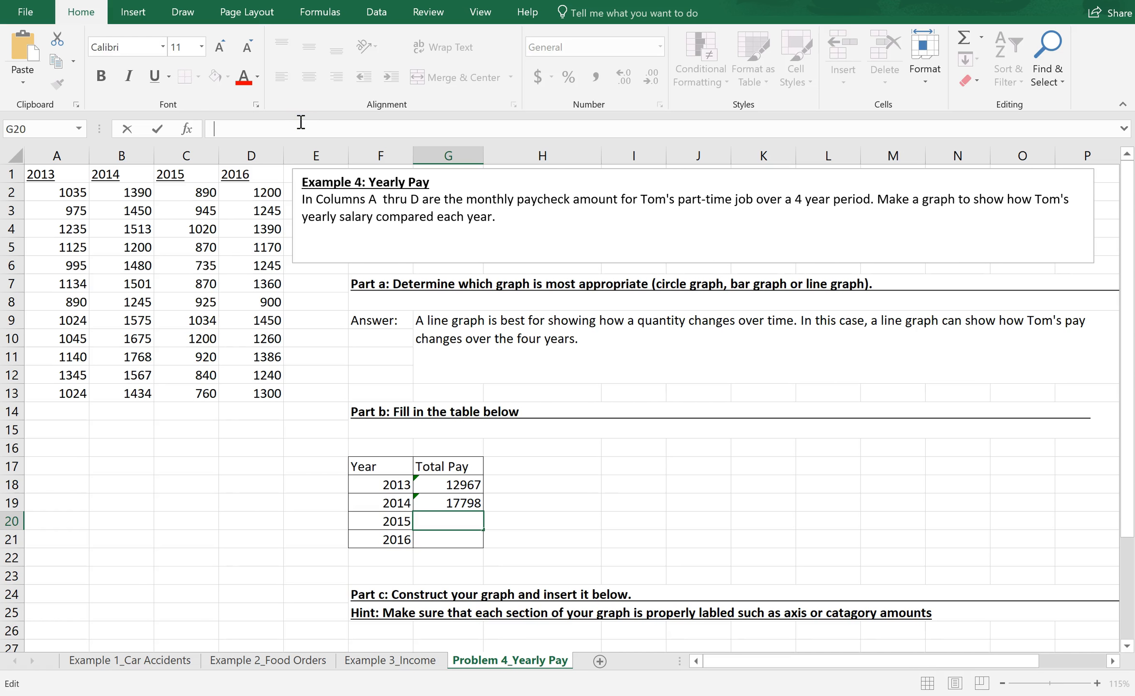
type("=Sum(")
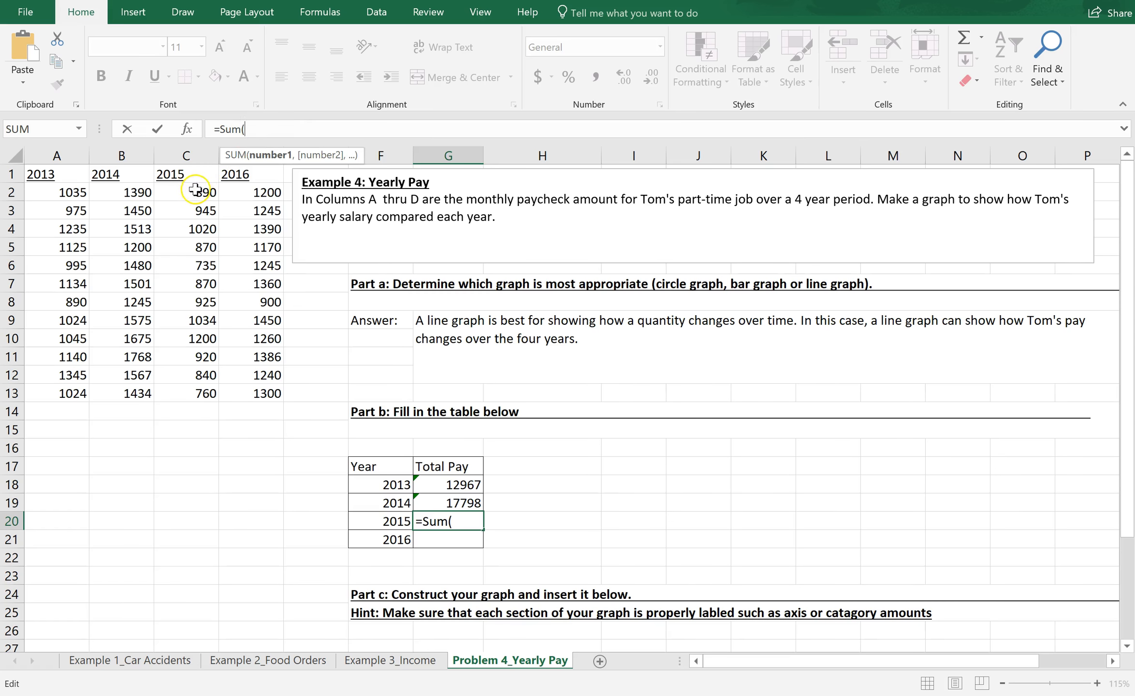
left_click_drag(199, 193, 202, 393)
key("Return")
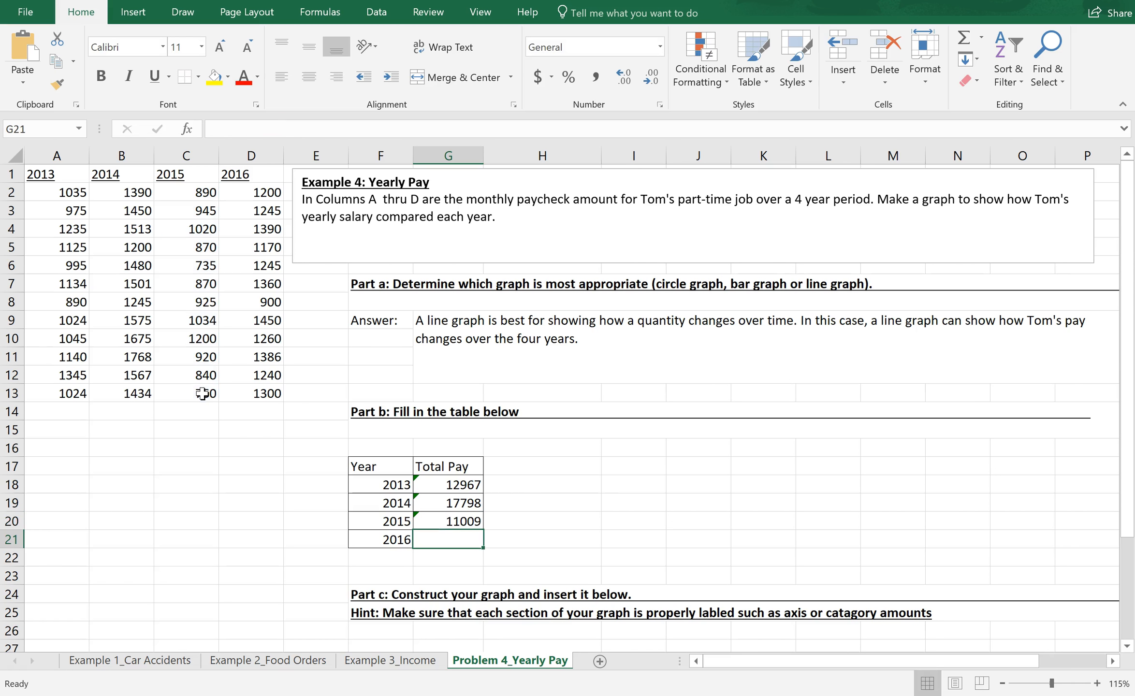
Step: Calculate the 2016 total pay in cell G21 by summing D2:D13
left_click(337, 128)
type("=Sum")
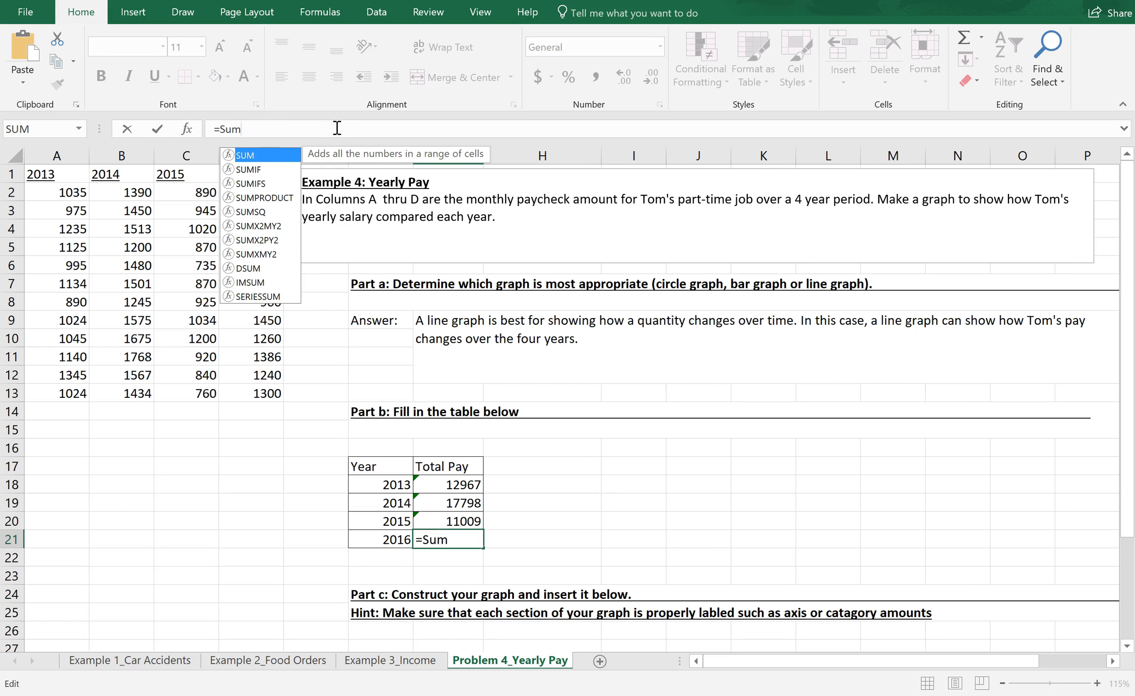
type("(")
left_click_drag(269, 192, 261, 393)
type(")")
key("Return")
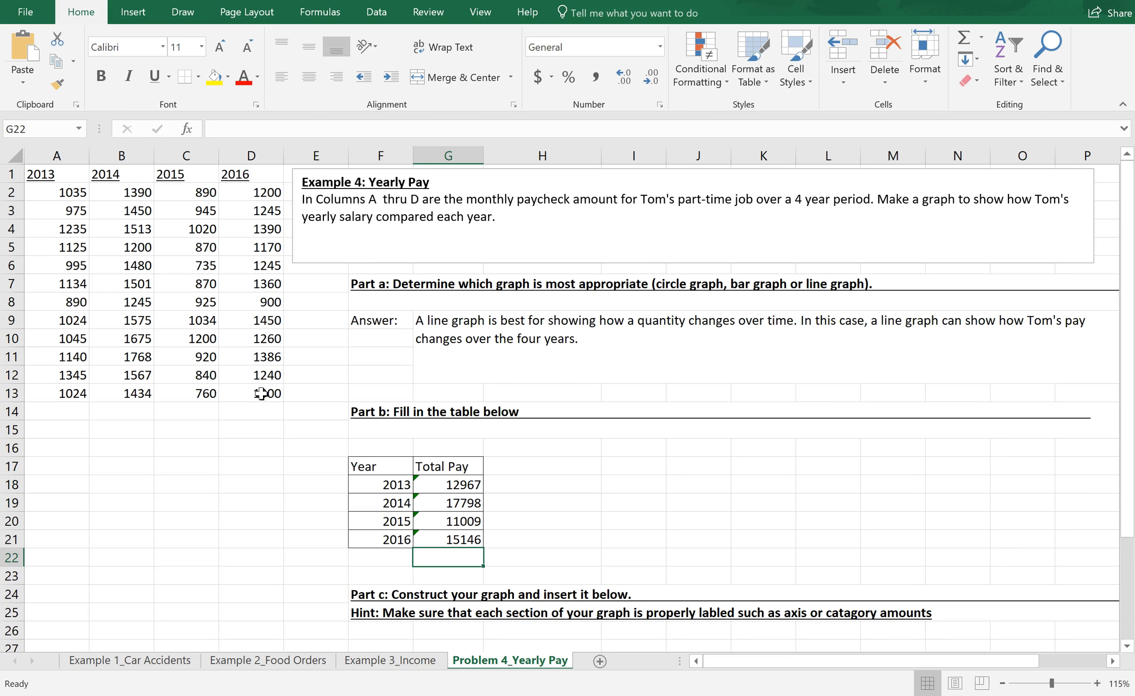
Step: Insert a 2-D line chart from F18:G21, using the single-series version with the years along the horizontal axis
left_click(133, 12)
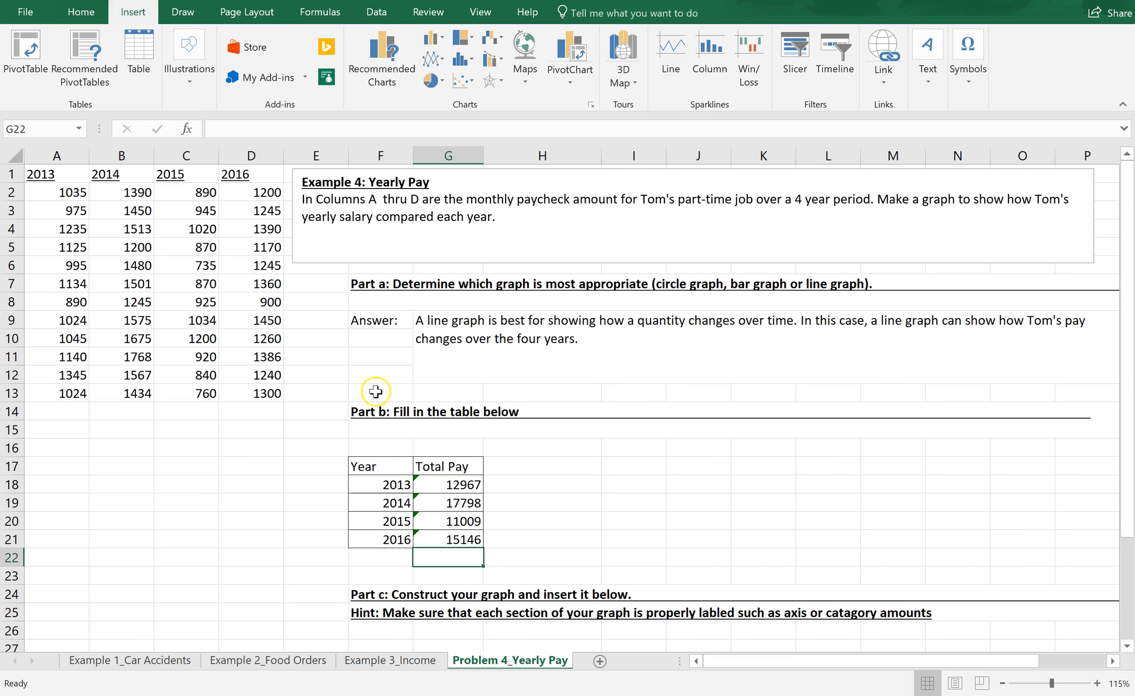
left_click(405, 486)
left_click_drag(405, 486, 442, 544)
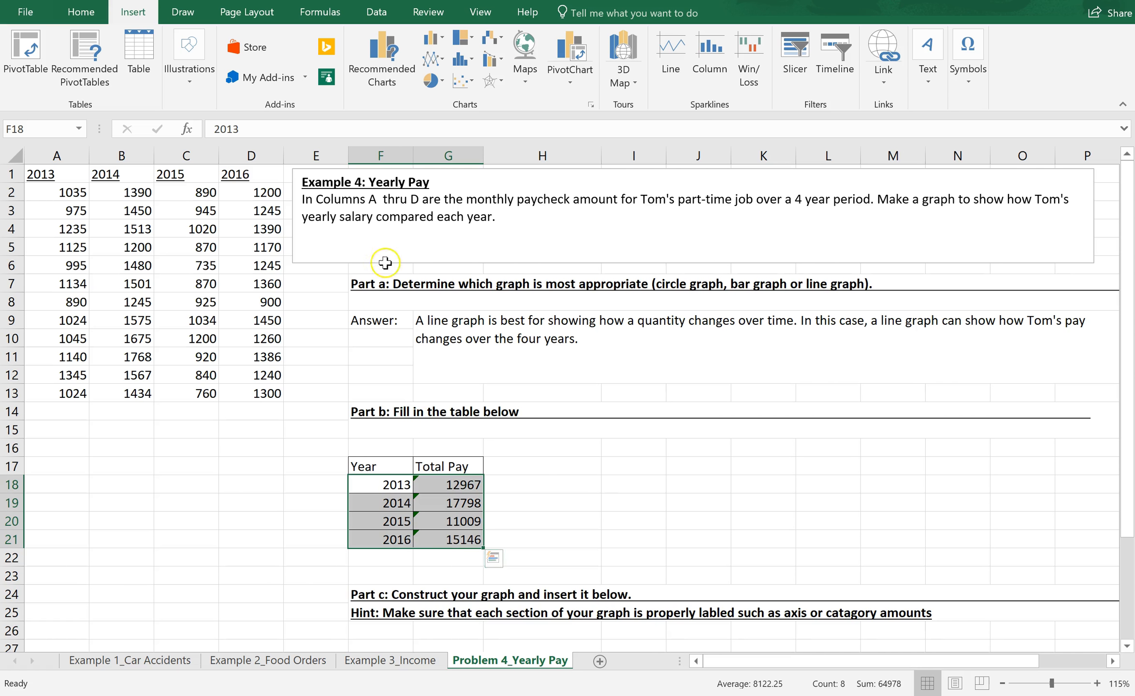
left_click(429, 62)
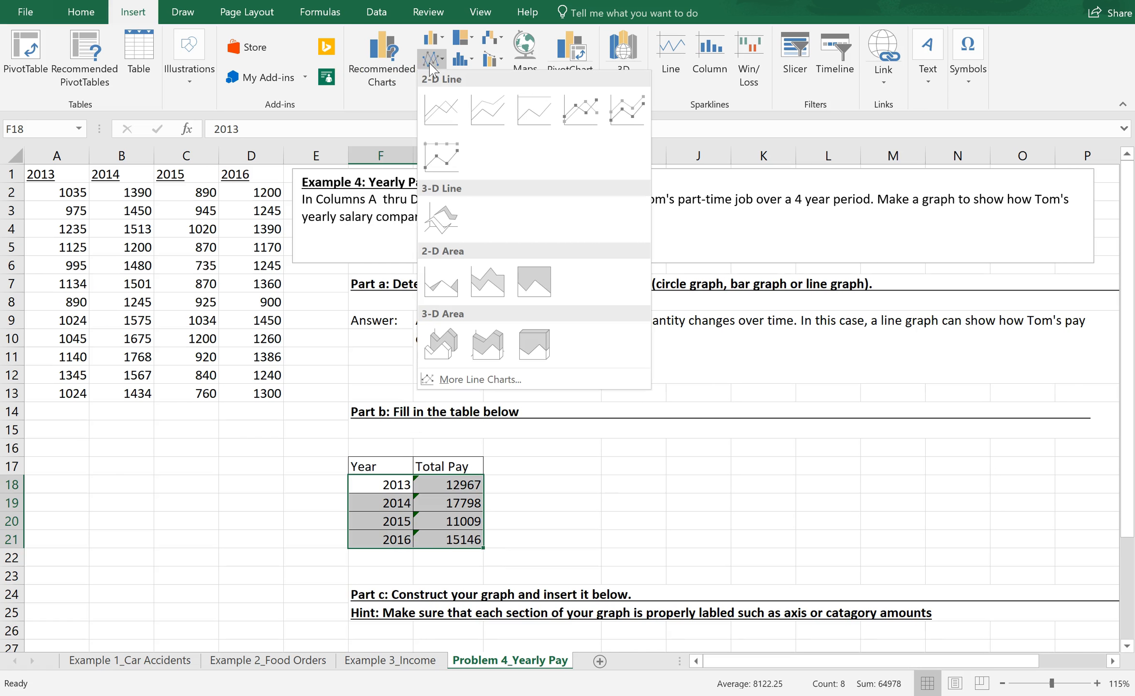
left_click(437, 103)
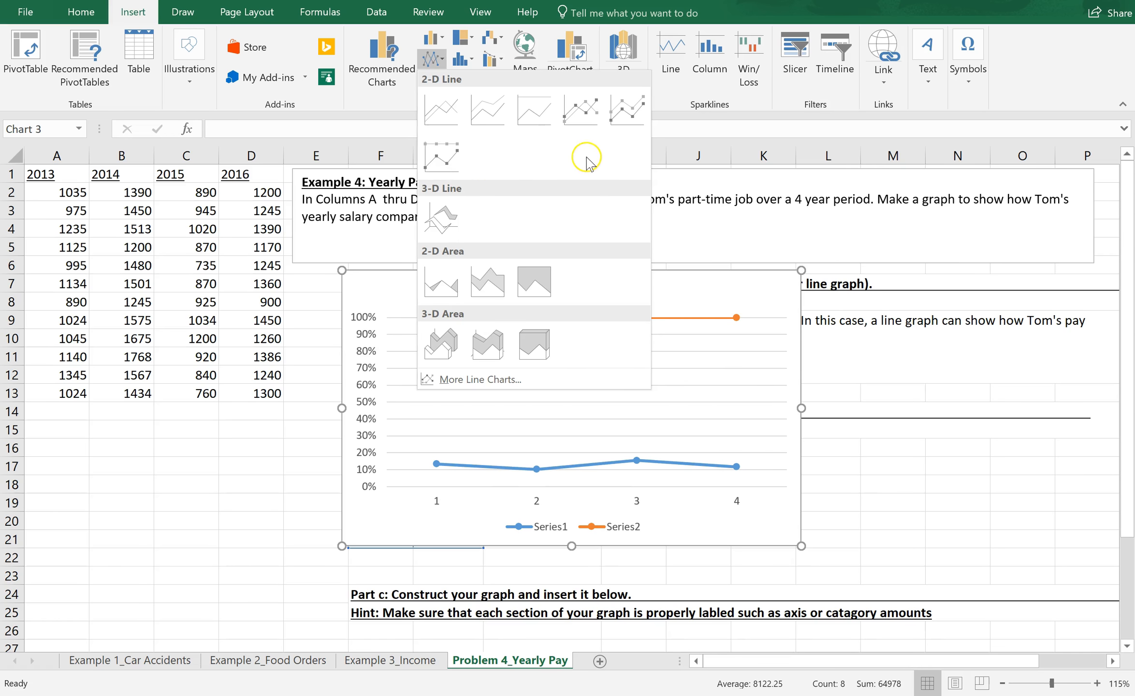
left_click(507, 381)
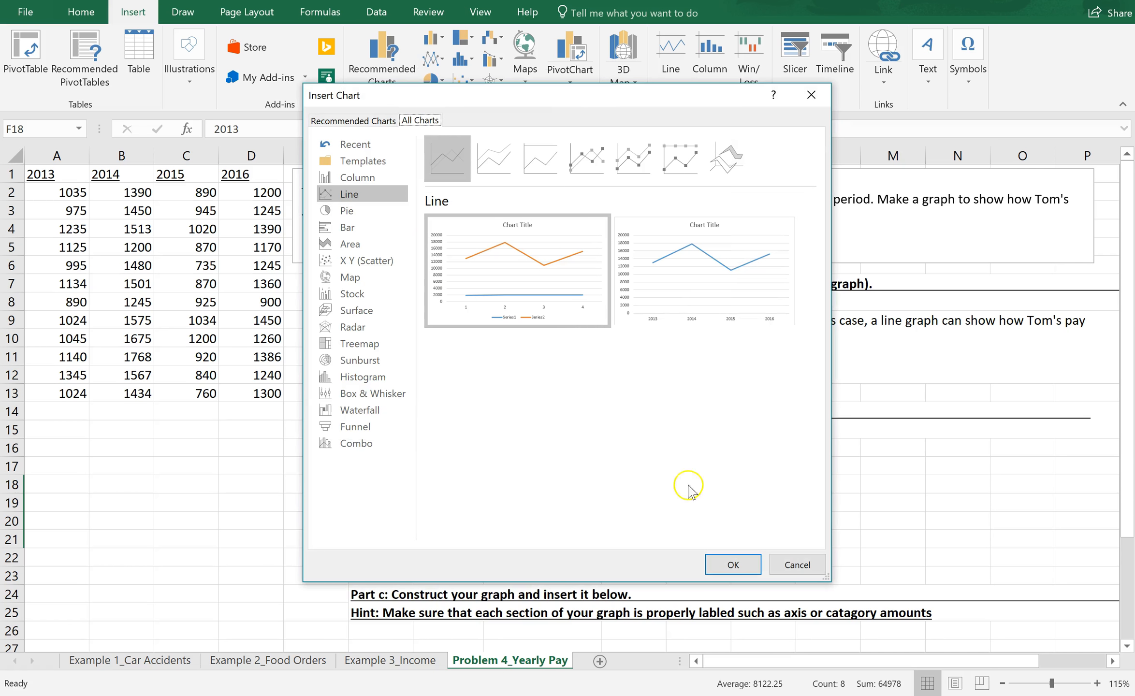
mouse_move(541, 306)
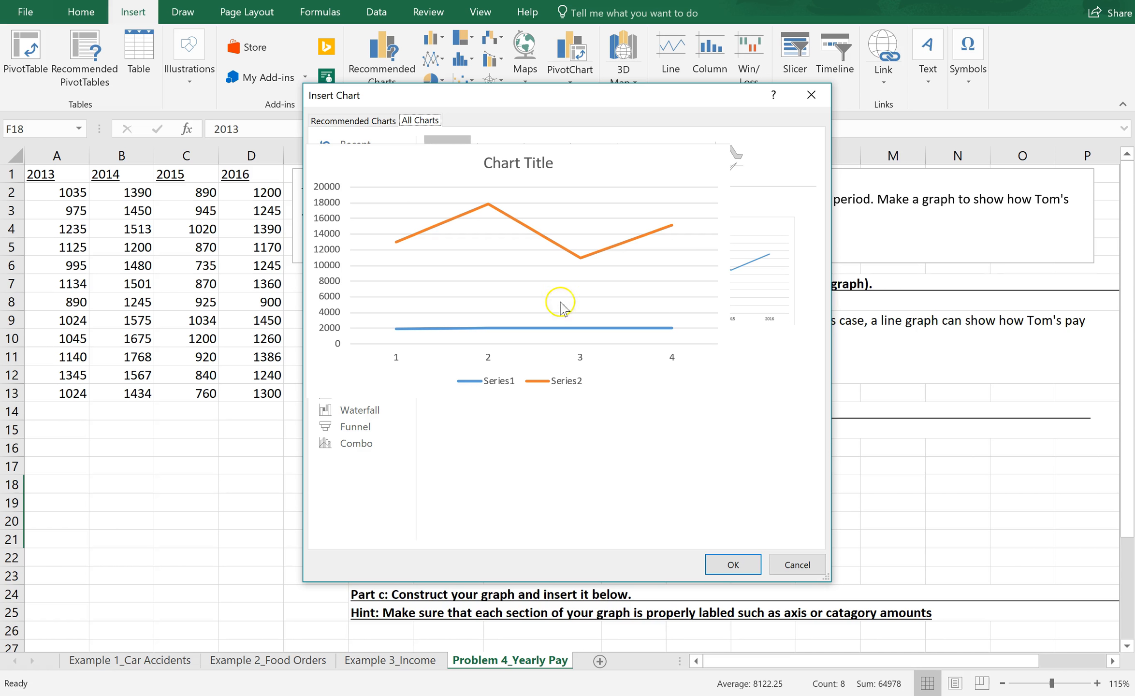
mouse_move(686, 306)
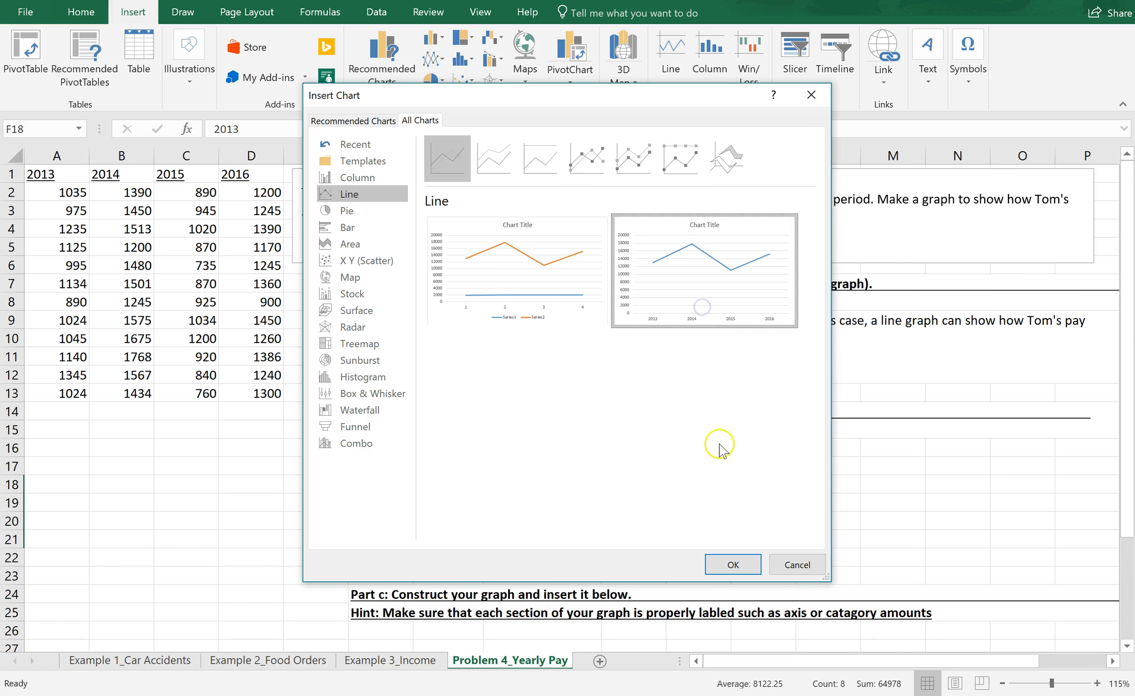
left_click(732, 564)
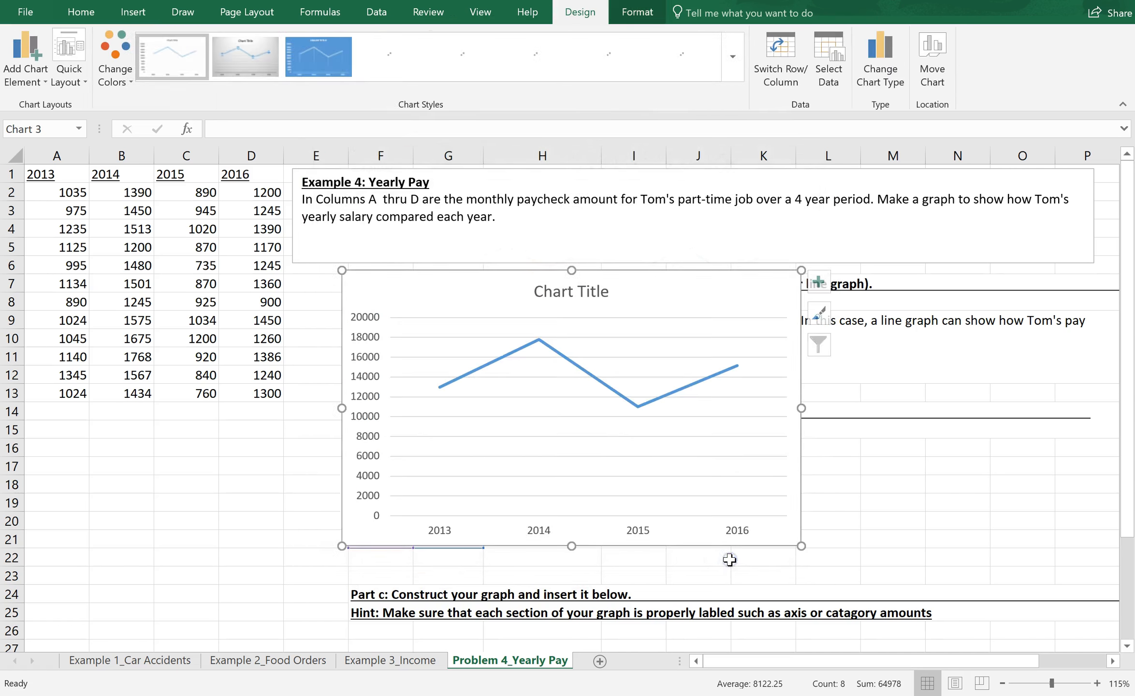
Step: Move the line chart below the Part c hint so its upper edge sits at row 26 and starts in column F
left_click_drag(1123, 387, 1123, 468)
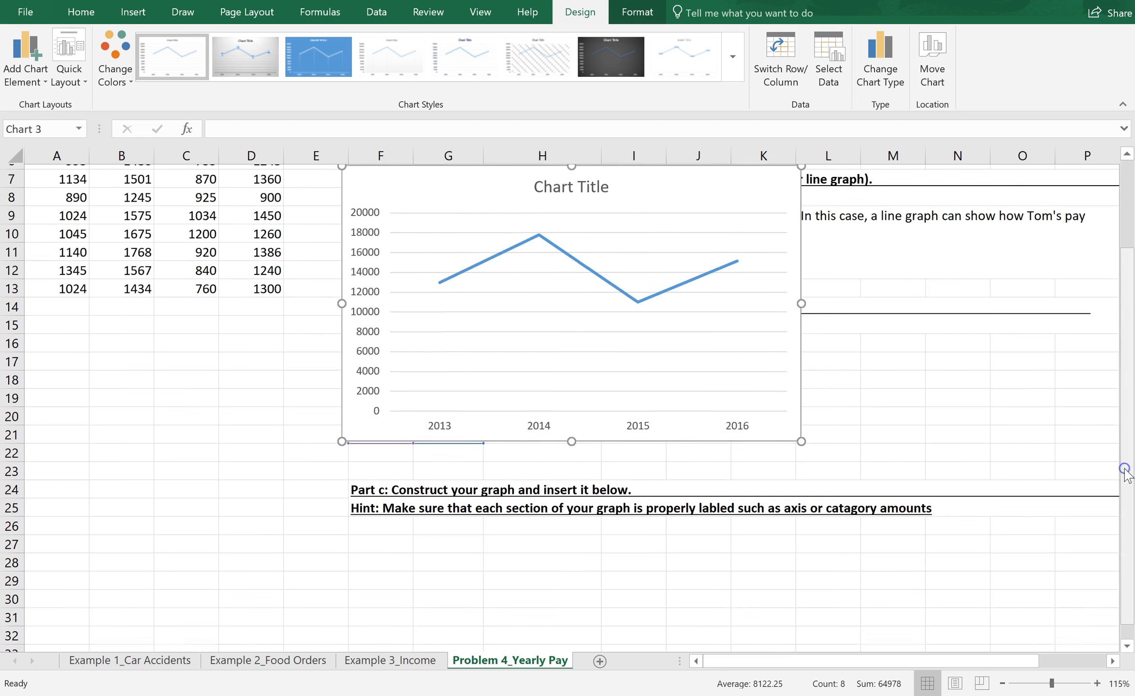
left_click_drag(728, 184, 734, 543)
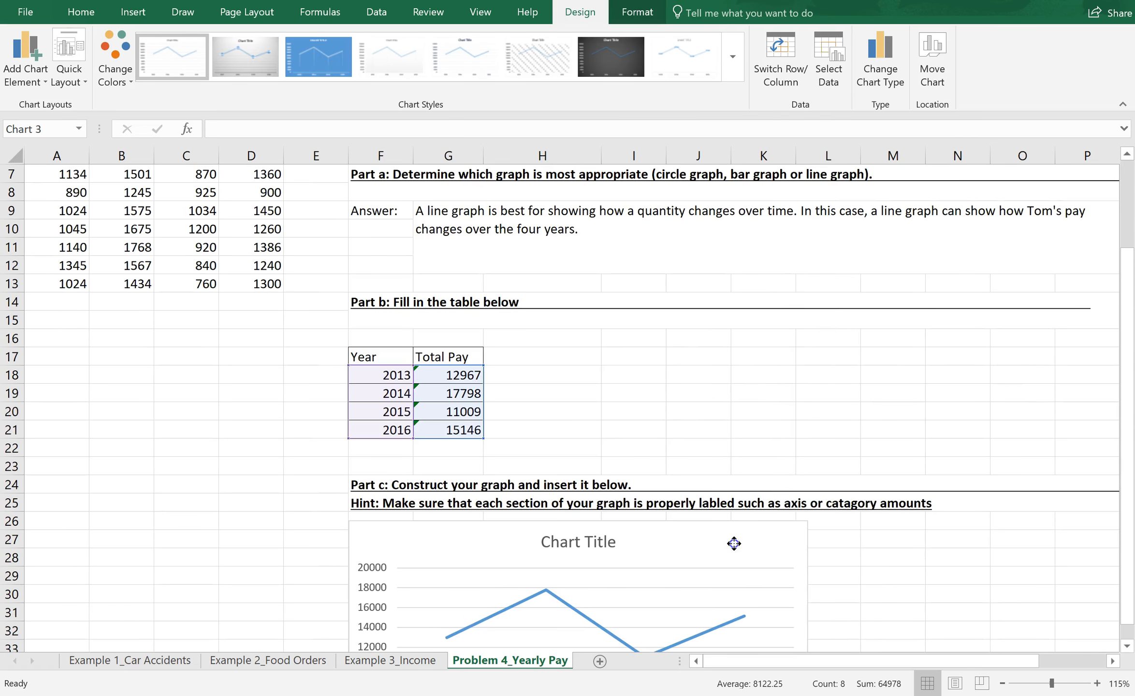
left_click_drag(1128, 290, 1127, 301)
left_click_drag(1132, 529, 1129, 530)
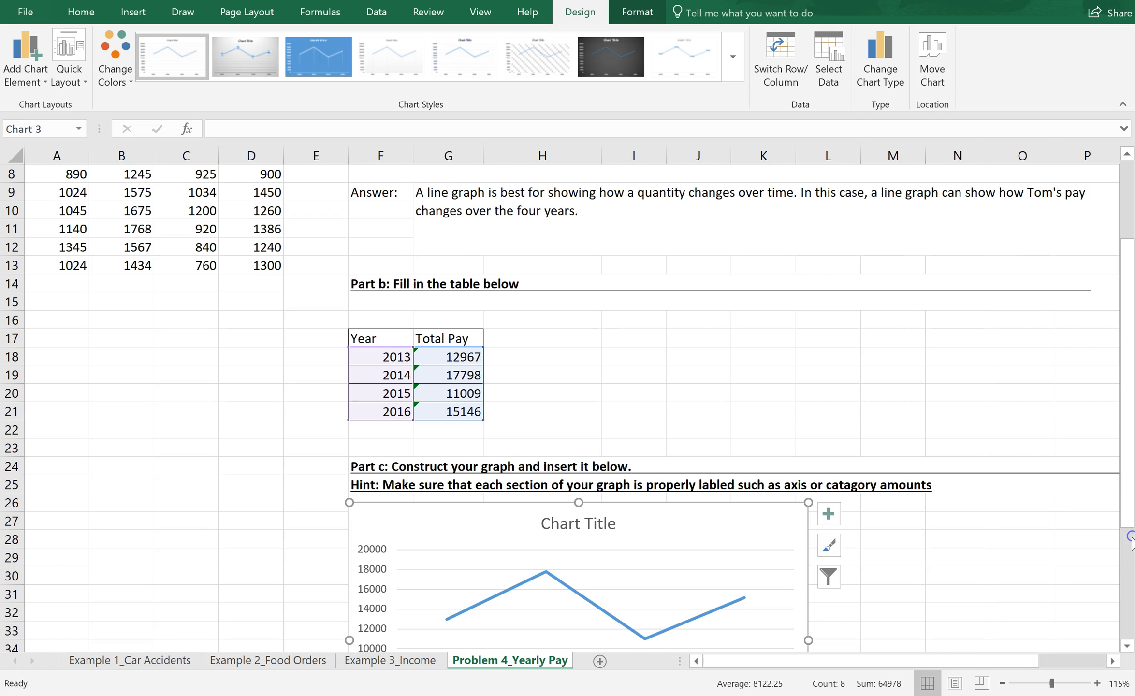
left_click_drag(1128, 646, 1129, 647)
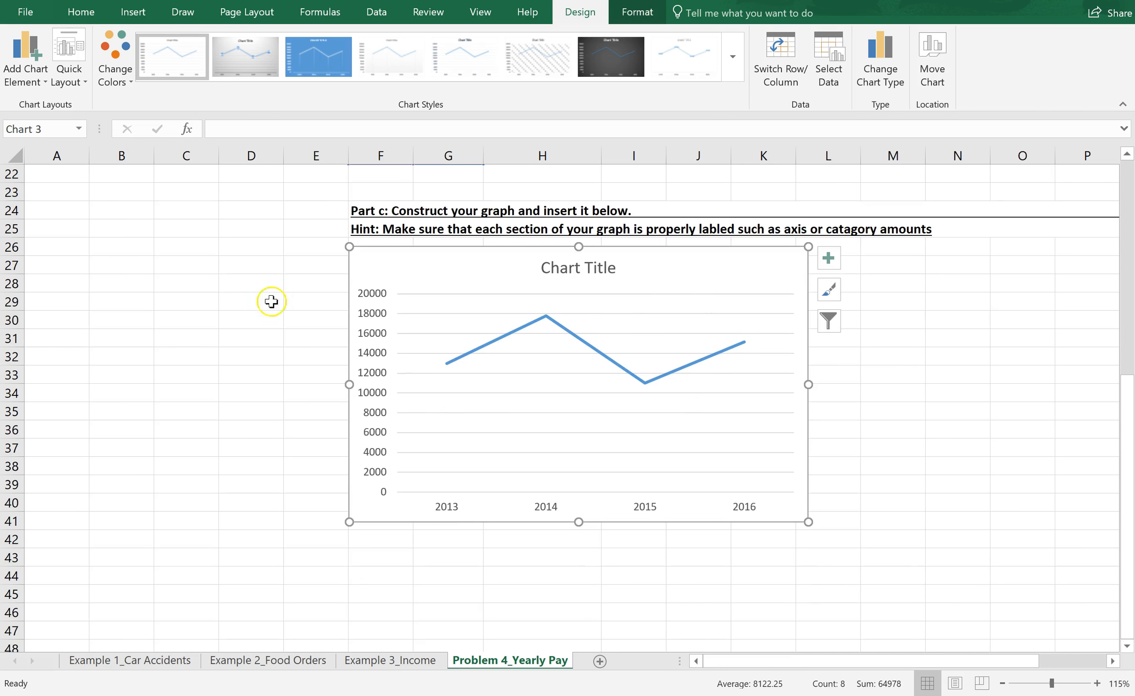
Step: Add a primary horizontal and a primary vertical axis title to the line chart
left_click(38, 73)
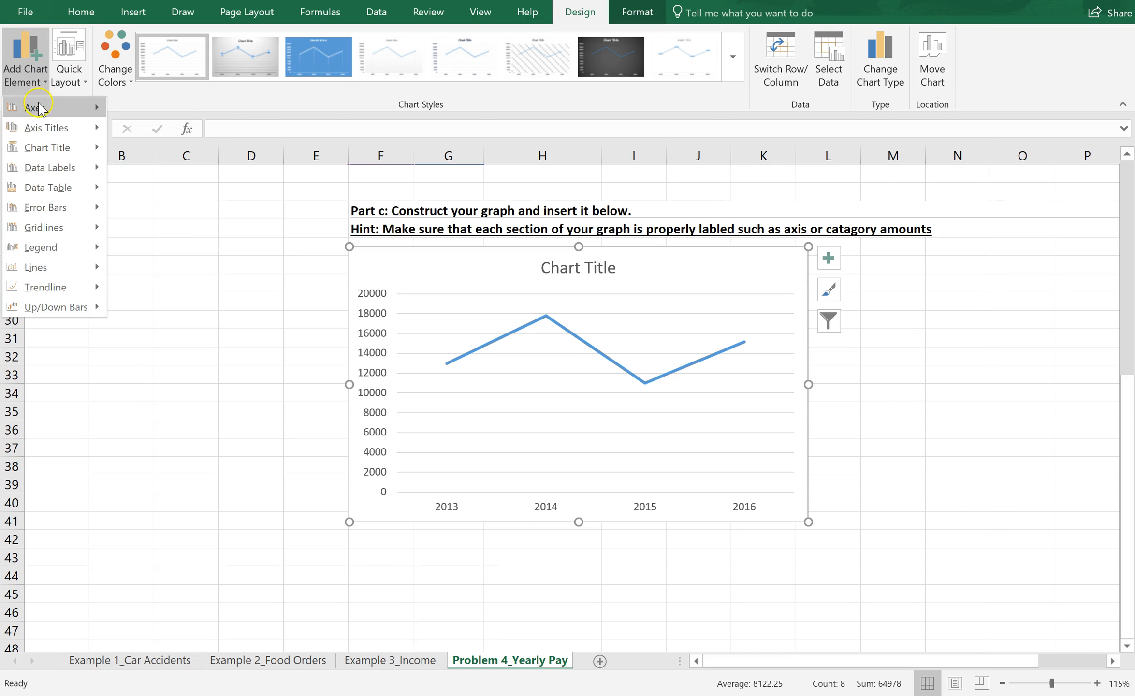
left_click(37, 130)
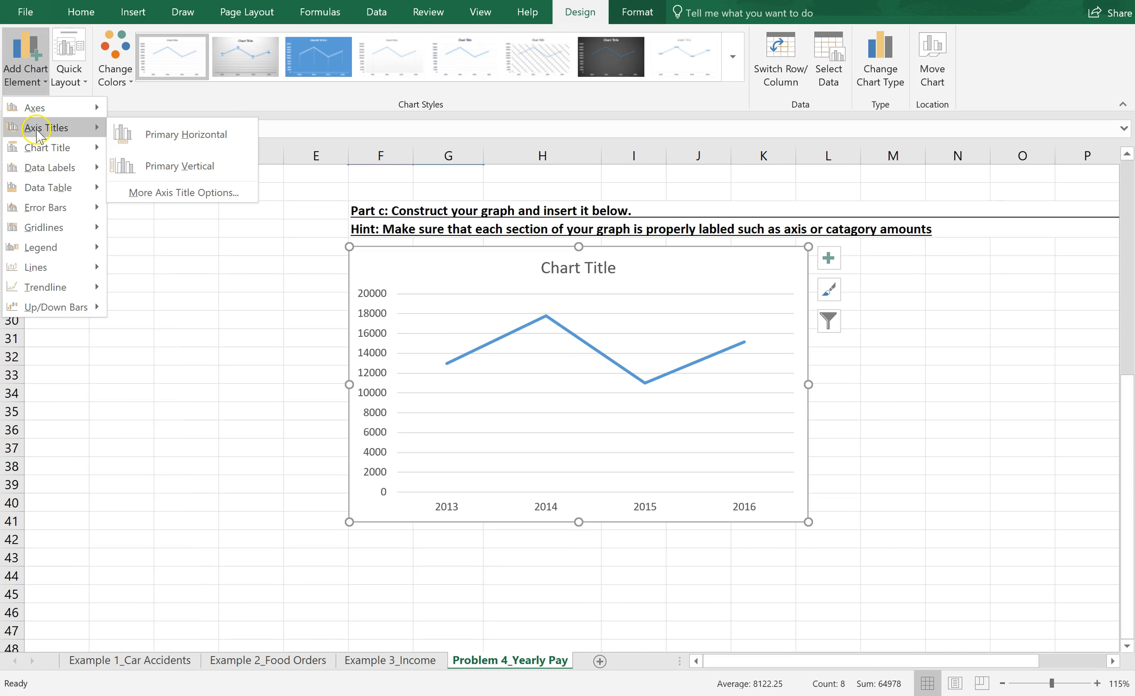
left_click(145, 135)
left_click(24, 81)
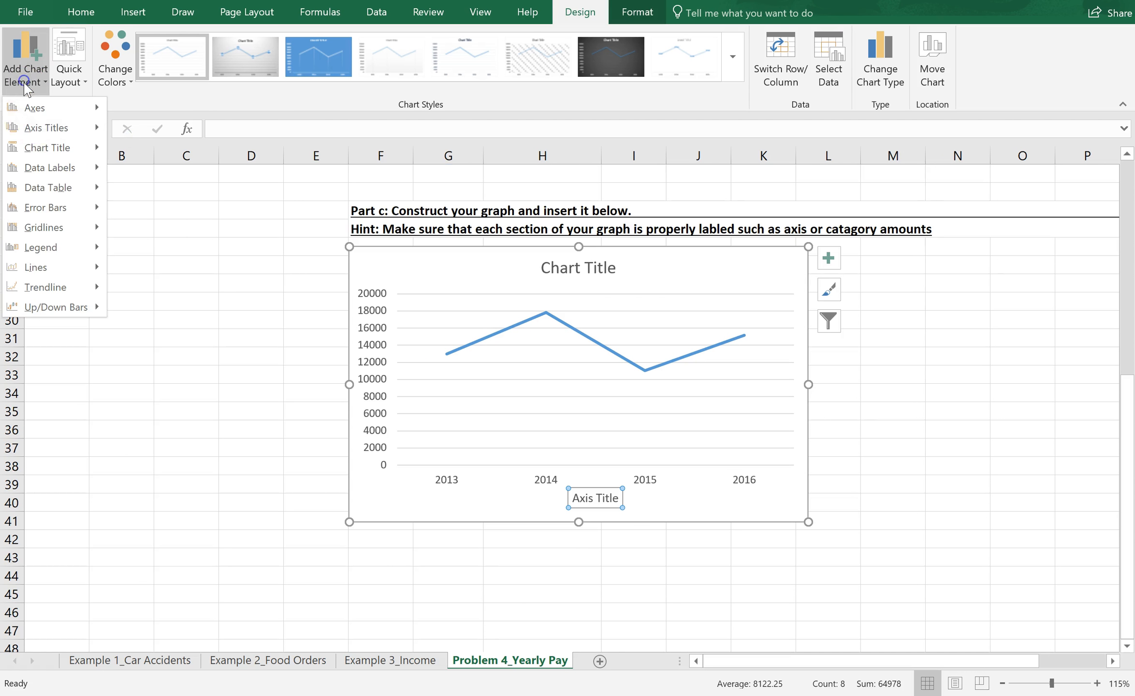
left_click(131, 169)
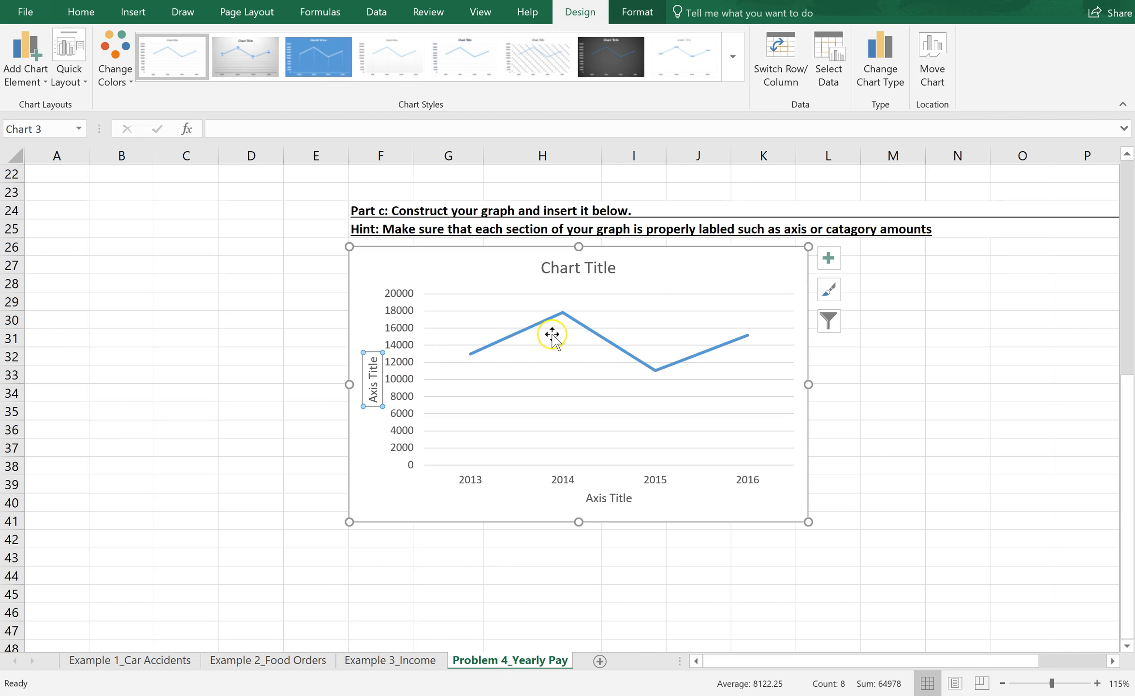
Step: Add data labels to the line chart, positioned below the data points
left_click(30, 77)
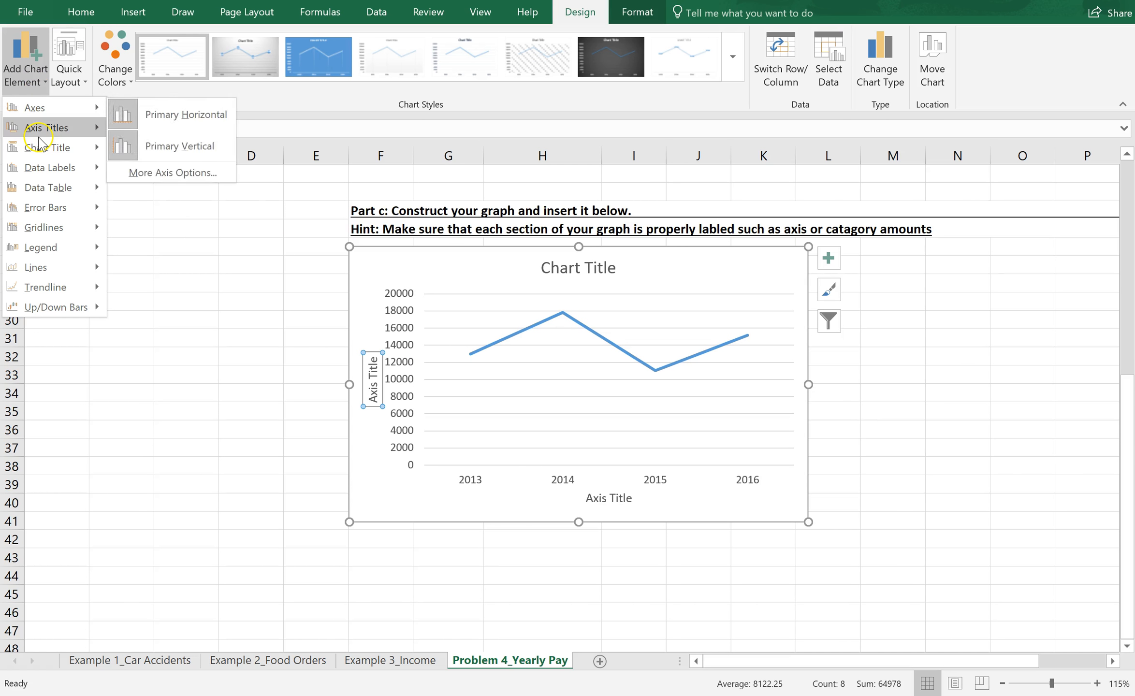
mouse_move(39, 136)
mouse_move(39, 168)
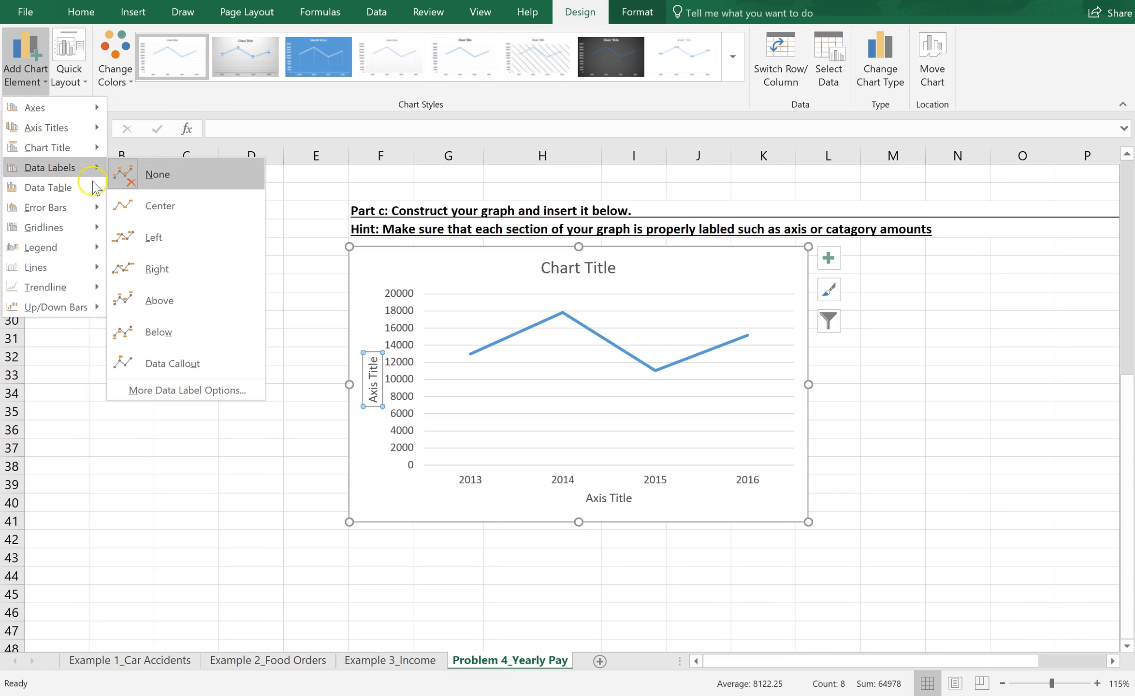
left_click(145, 237)
left_click(146, 270)
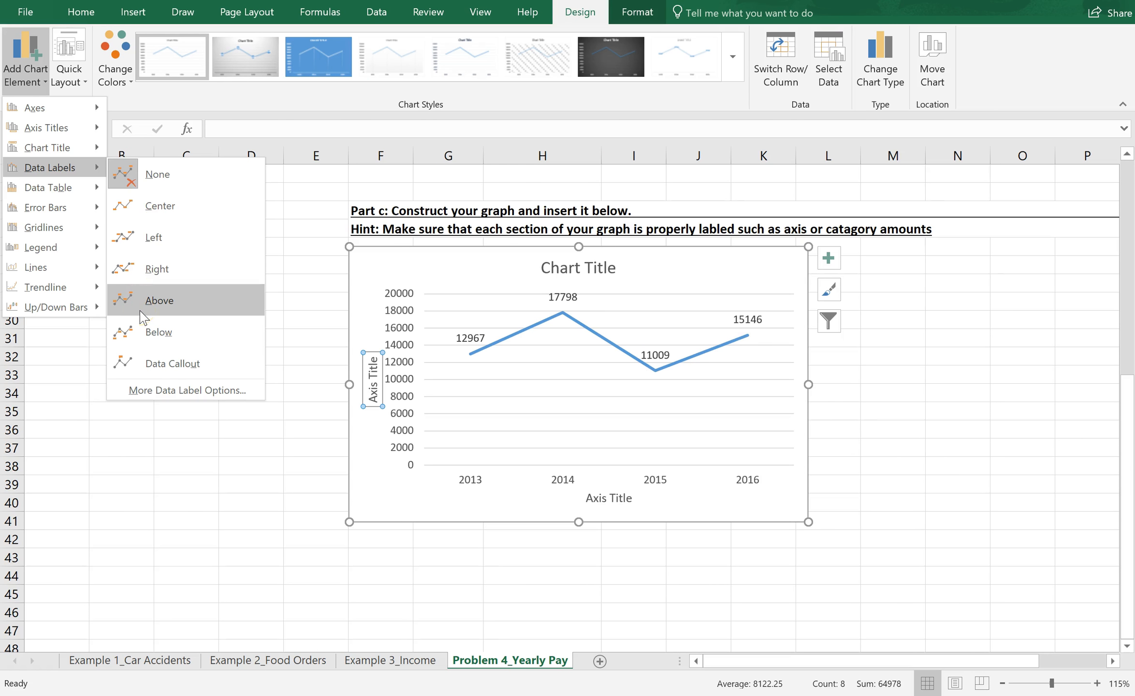
left_click(143, 333)
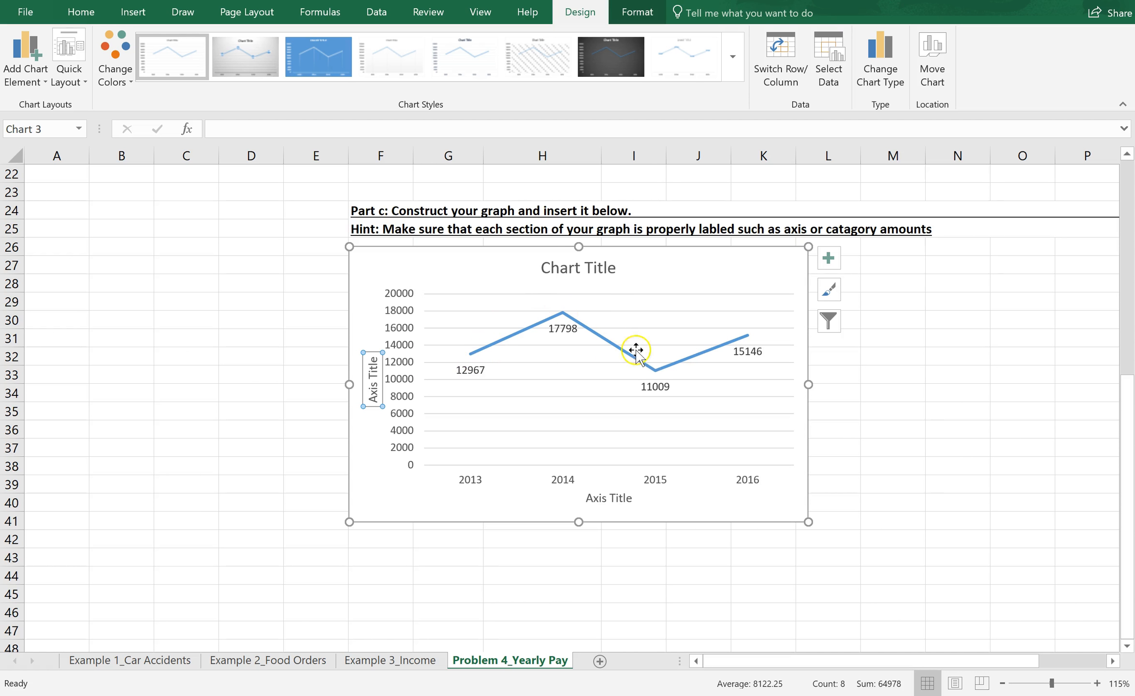
Step: Replace the horizontal axis title's placeholder text with "Year"
left_click(624, 499)
double_click(623, 498)
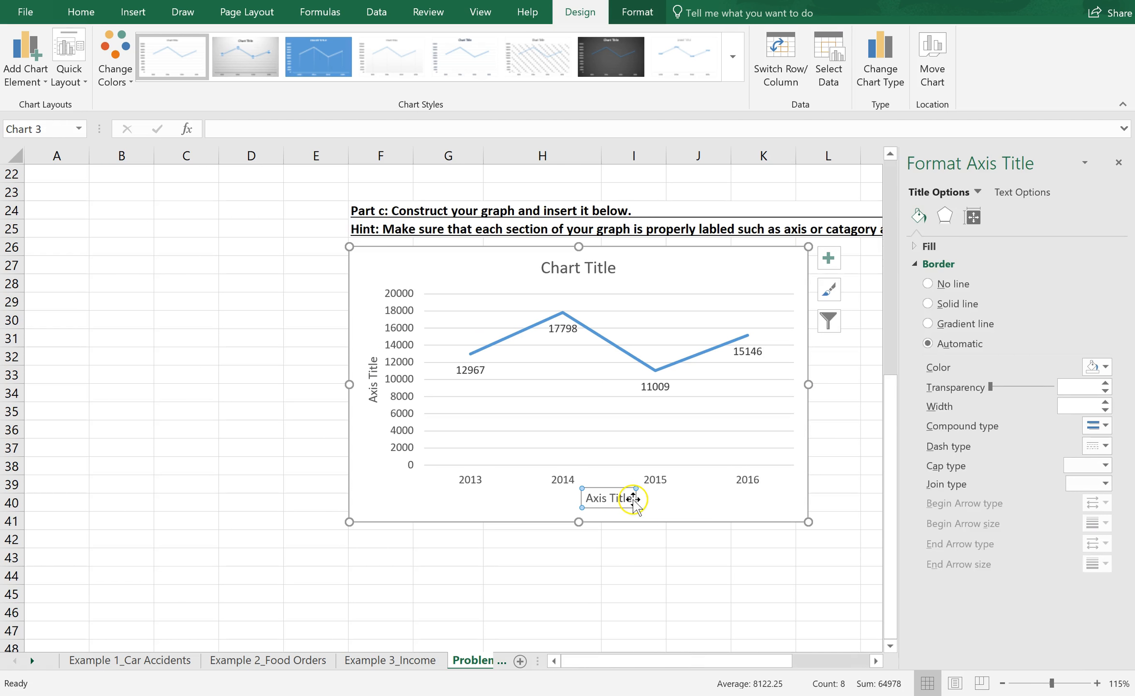
key("BackSpace")
key("BackSpace")
key("BackSpace")
key("BackSpace")
key("BackSpace")
key("BackSpace")
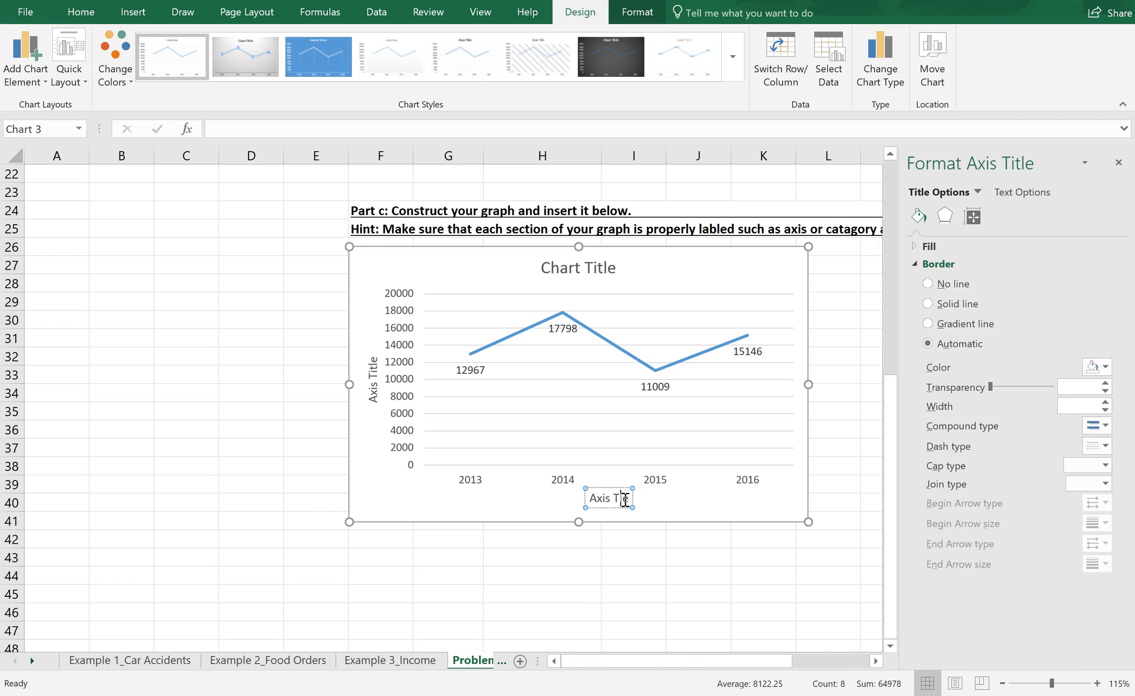
key("BackSpace")
key("BackSpace")
key("BackSpace")
key("BackSpace")
type("Year")
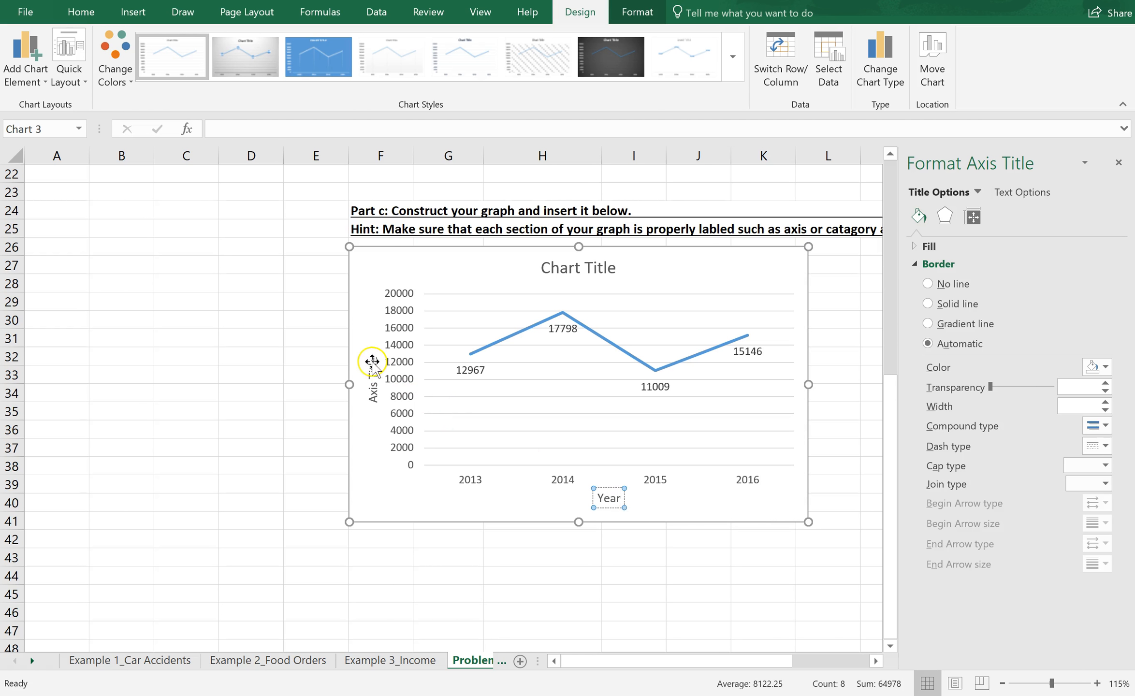
Step: Replace the vertical axis title's placeholder text with "Yearly Pay"
left_click(373, 362)
left_click(373, 360)
key("BackSpace")
key("BackSpace")
key("BackSpace")
key("BackSpace")
key("BackSpace")
key("BackSpace")
key("BackSpace")
key("BackSpace")
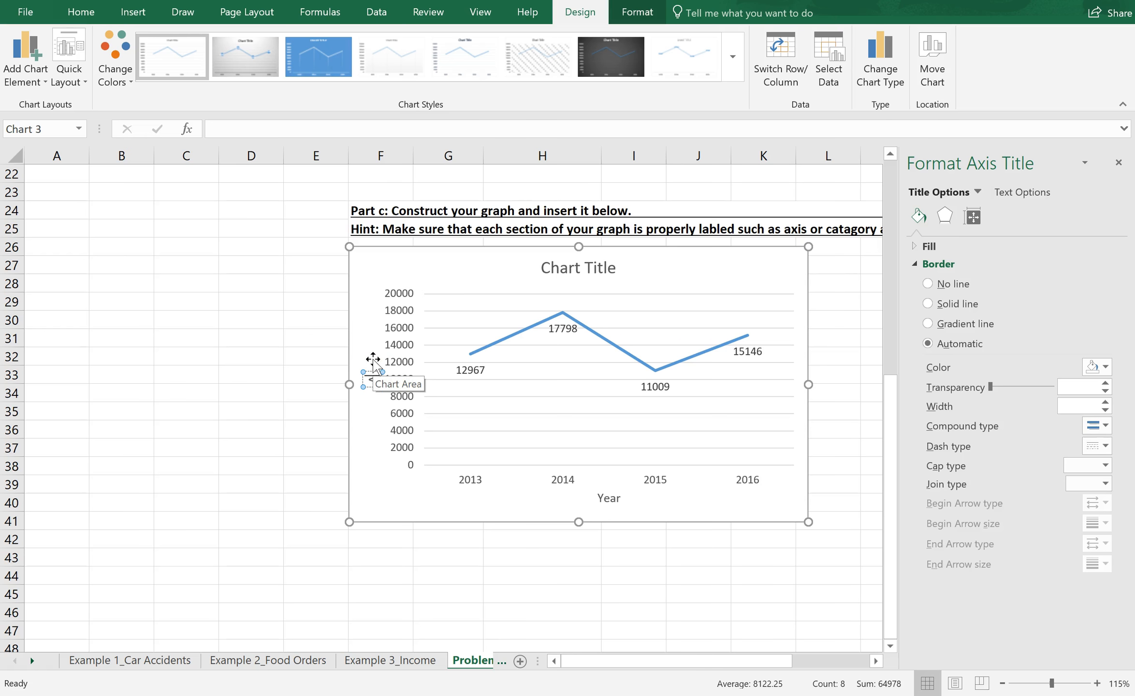
type("Yearly Pay")
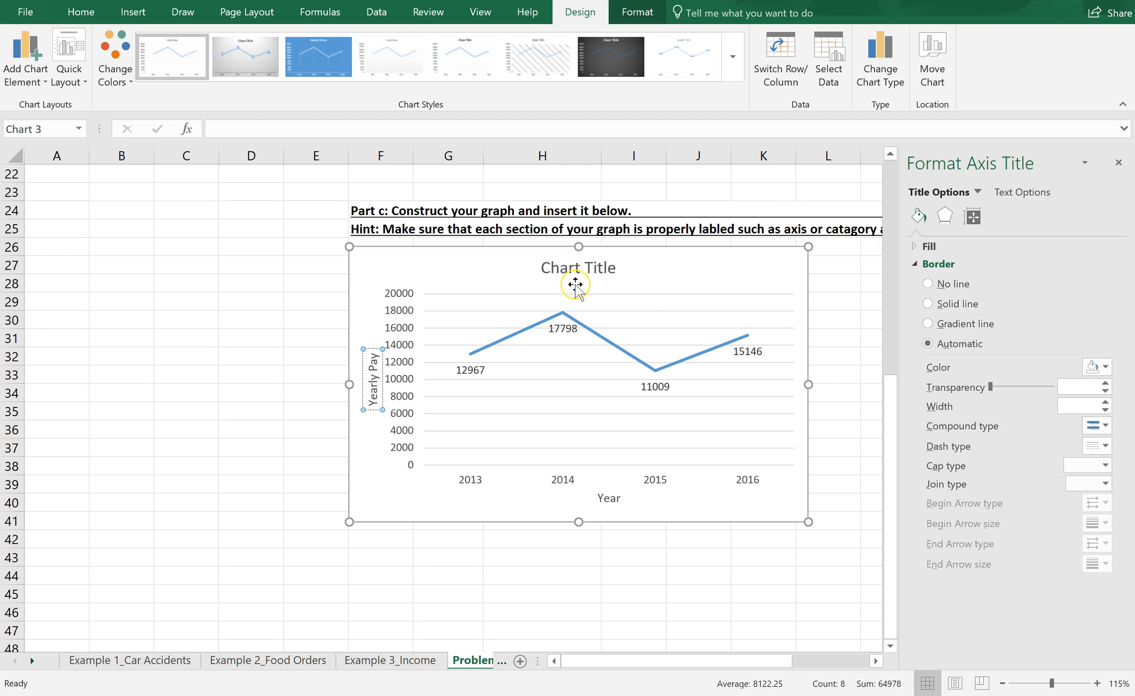
Step: Change the vertical axis title's text to "Pay"
key("BackSpace")
key("BackSpace")
key("BackSpace")
key("BackSpace")
Step: Replace the placeholder chart title with "Yearly Pay from Part-Time Job" and finish editing it
key("BackSpace")
key("BackSpace")
key("BackSpace")
key("BackSpace")
key("BackSpace")
key("BackSpace")
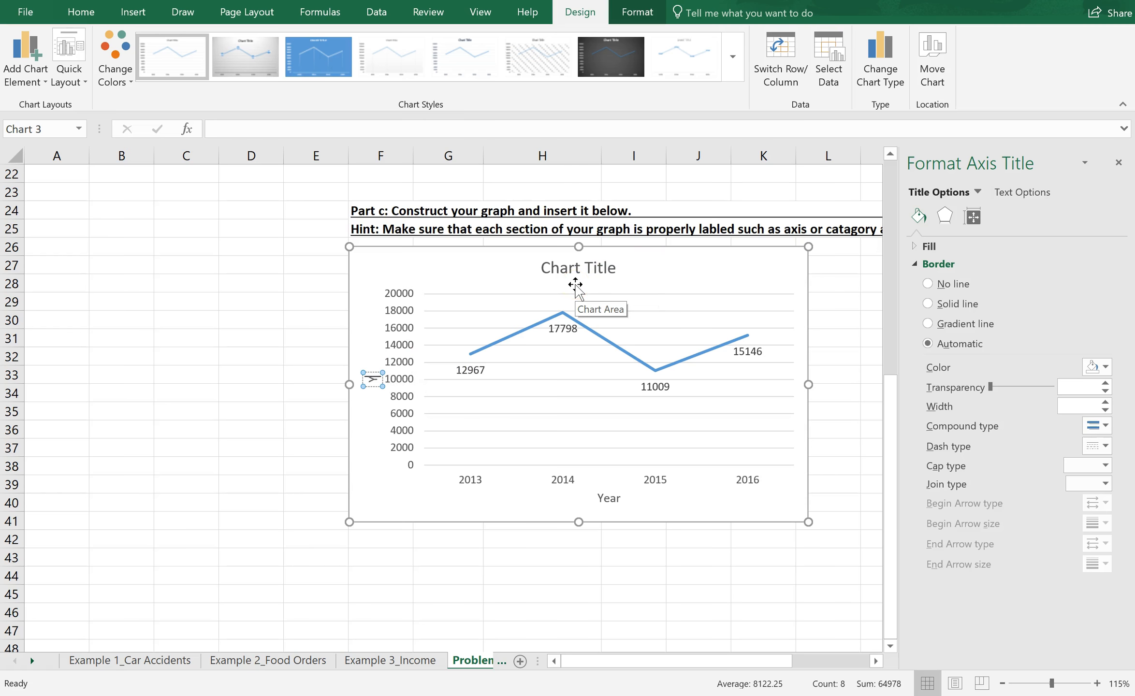
type("Pay")
left_click(585, 261)
left_click_drag(612, 268, 557, 265)
key("BackSpace")
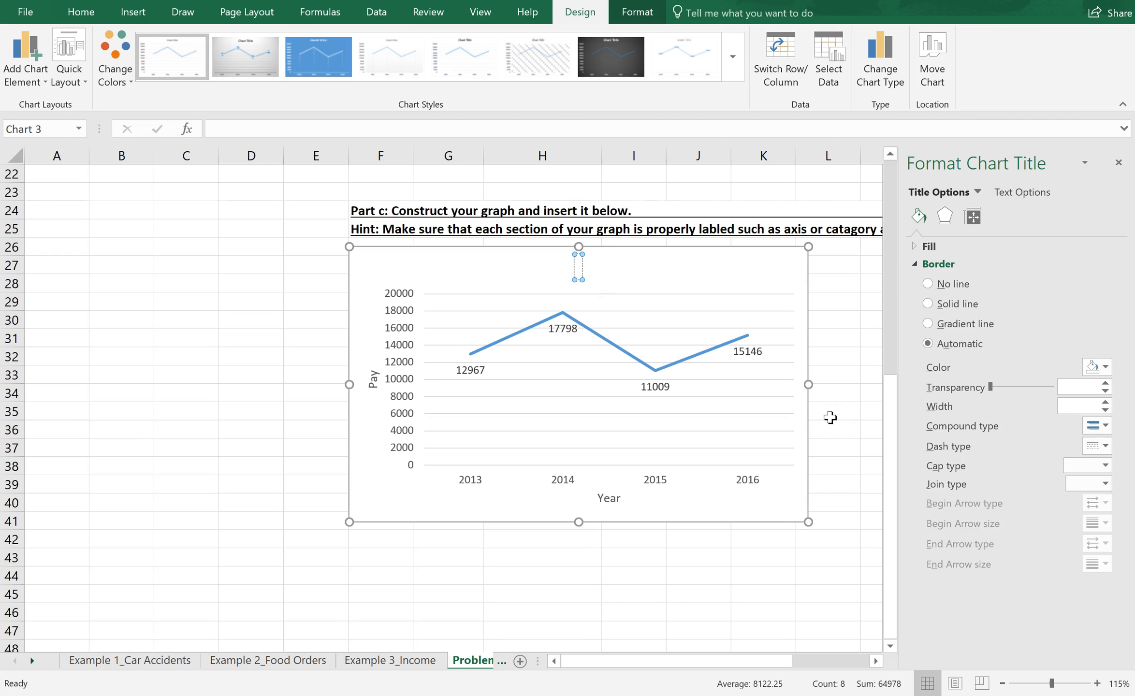
type("Yearly Pay from Part-Time Job")
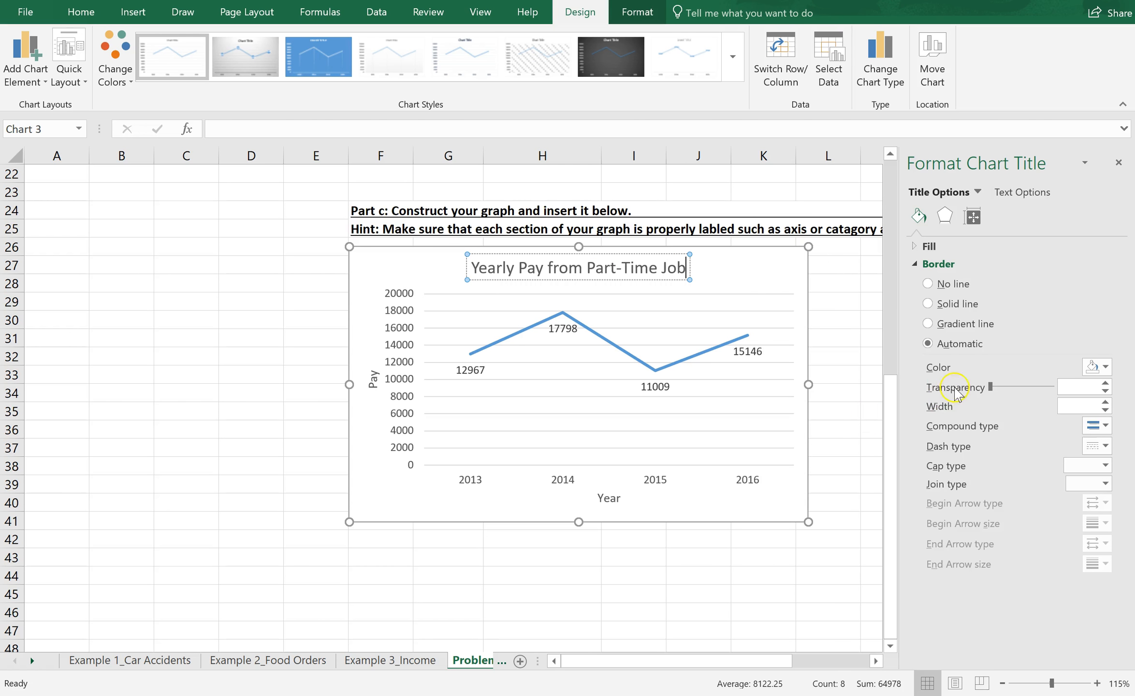
left_click(772, 271)
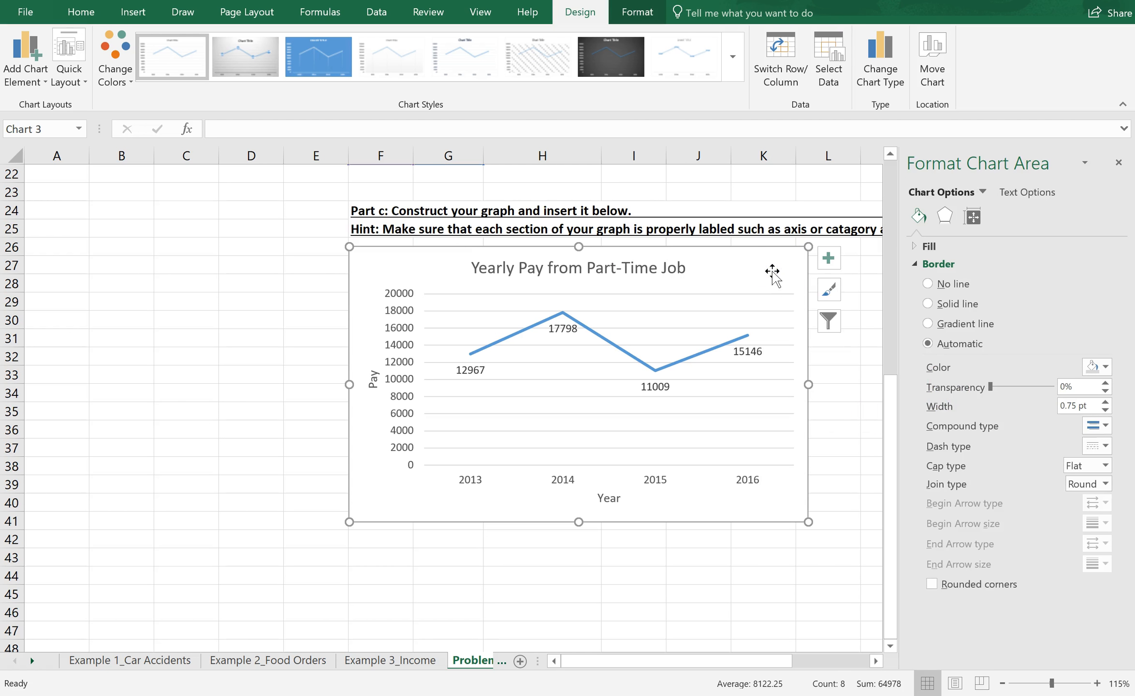